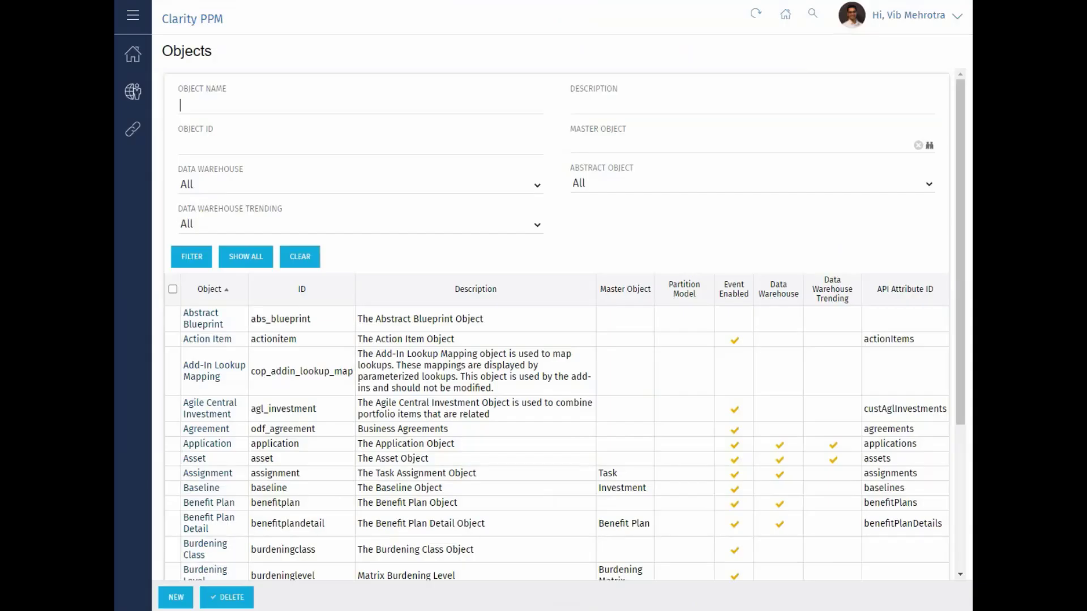
- Find the object named "risk" and examine the attachment settings of its Document attribute
{"action": "type", "text": "risk"}
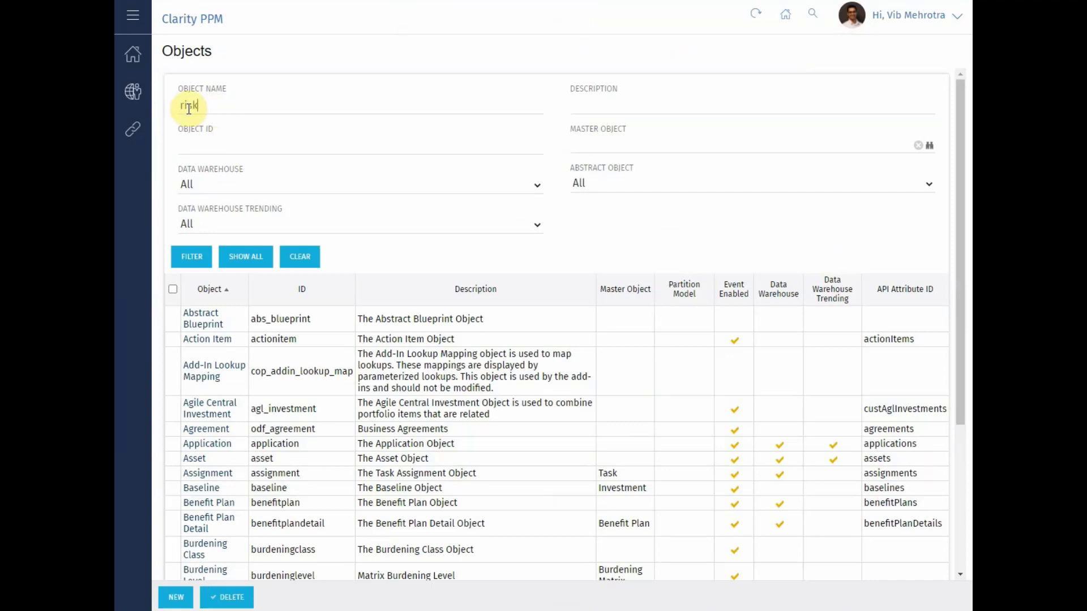
{"action": "key", "text": "Return"}
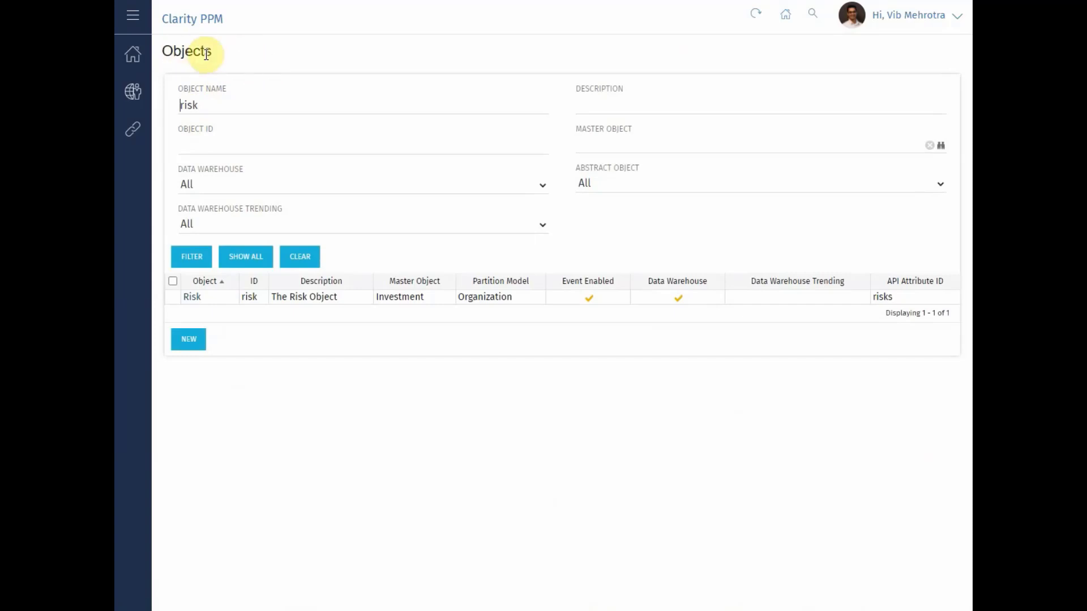
{"action": "left_click", "coordinate": [192, 298]}
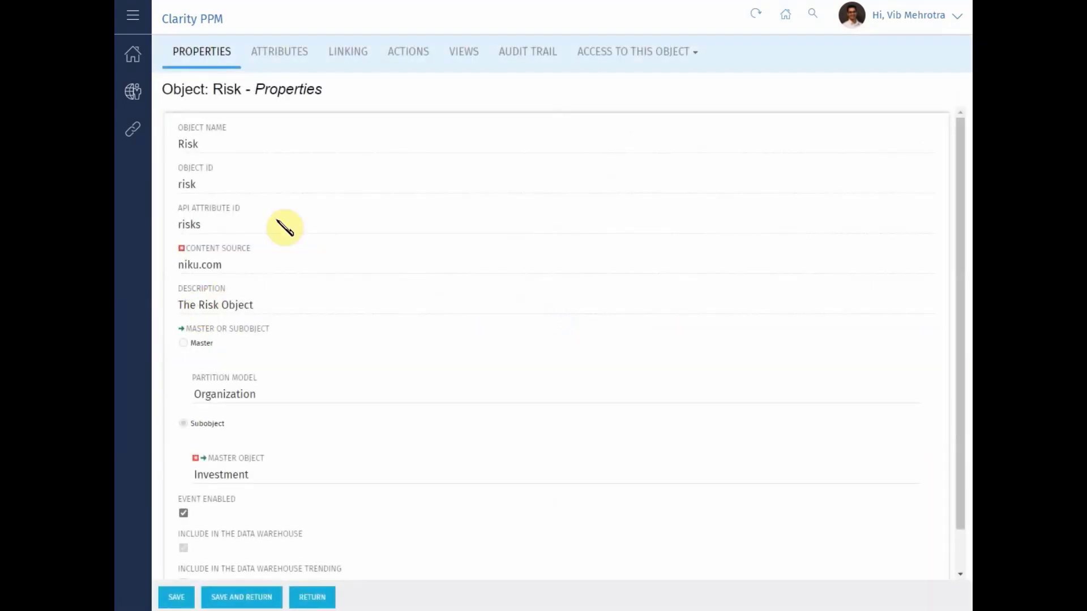
{"action": "left_click", "coordinate": [279, 55]}
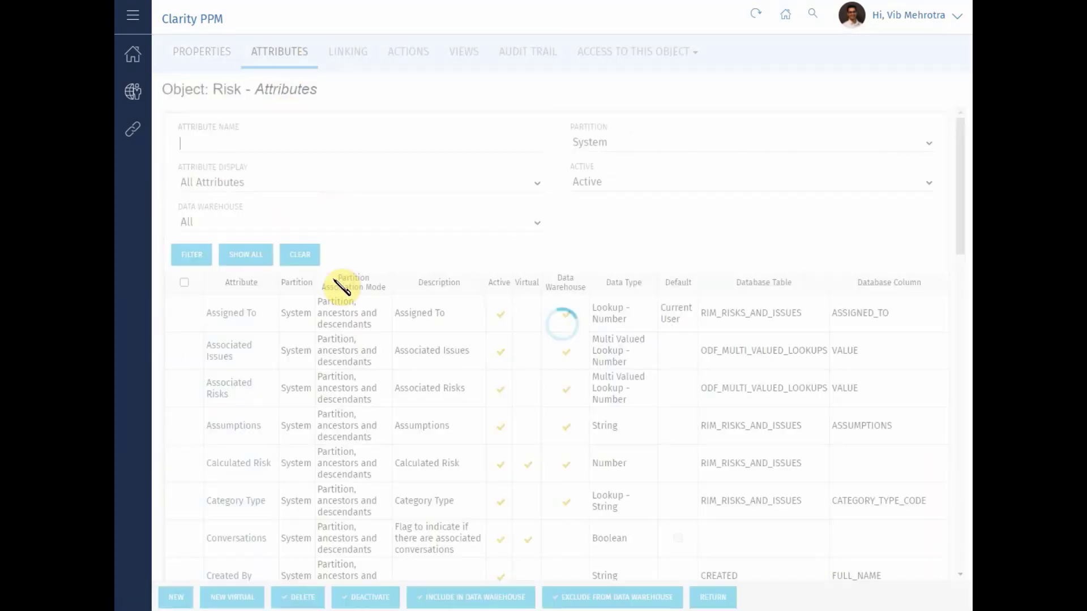
{"action": "scroll", "coordinate": [379, 357], "scroll_direction": "down", "scroll_amount": 6}
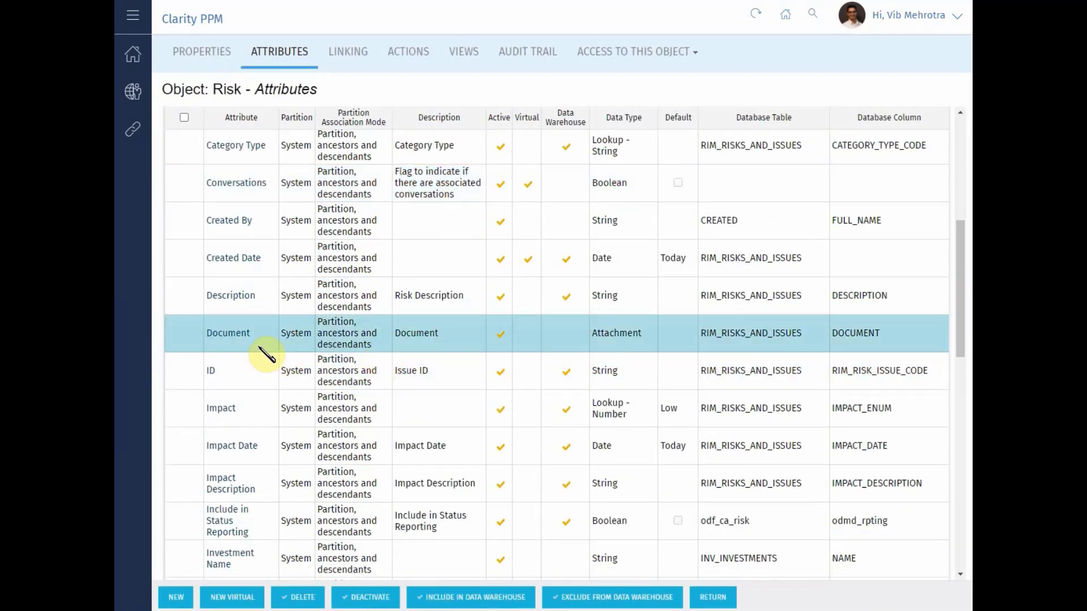
{"action": "left_click", "coordinate": [228, 334]}
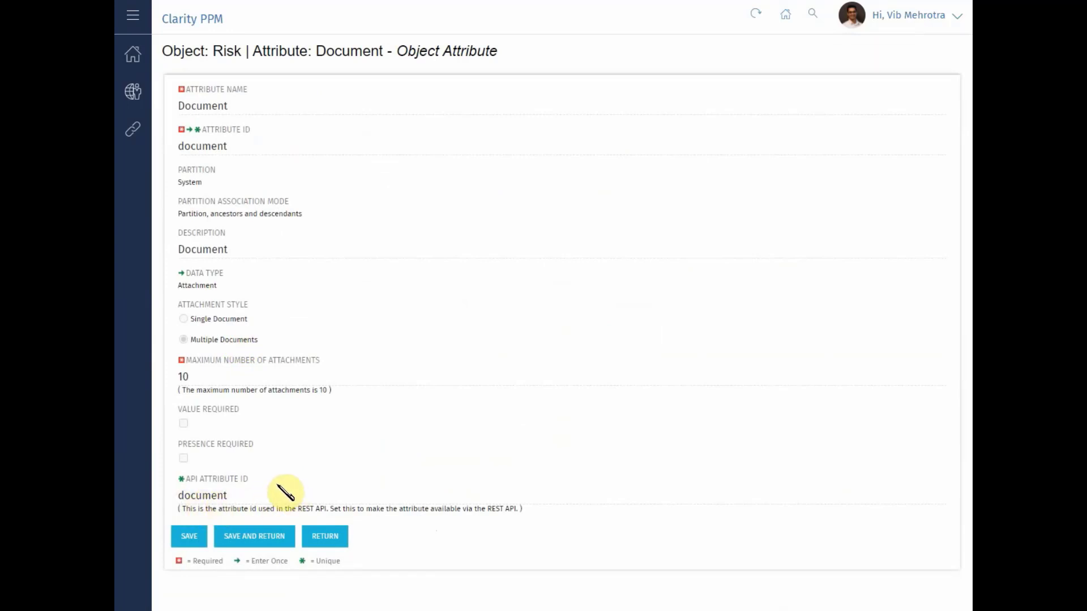
{"action": "left_click", "coordinate": [326, 539]}
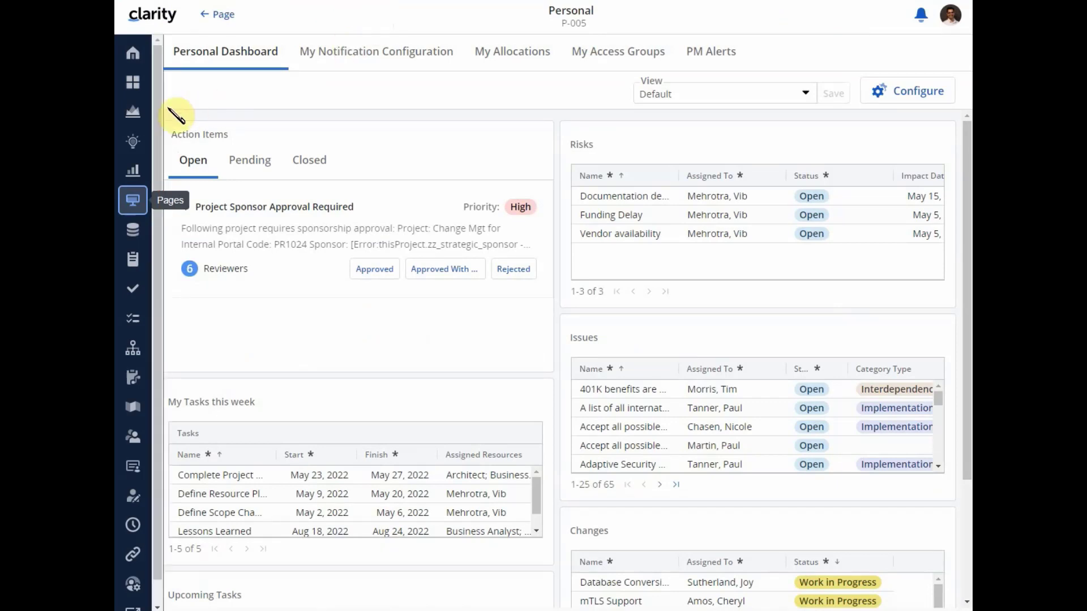
- Open the risks list of the Compliance Audit - Security project
{"action": "left_click", "coordinate": [143, 118]}
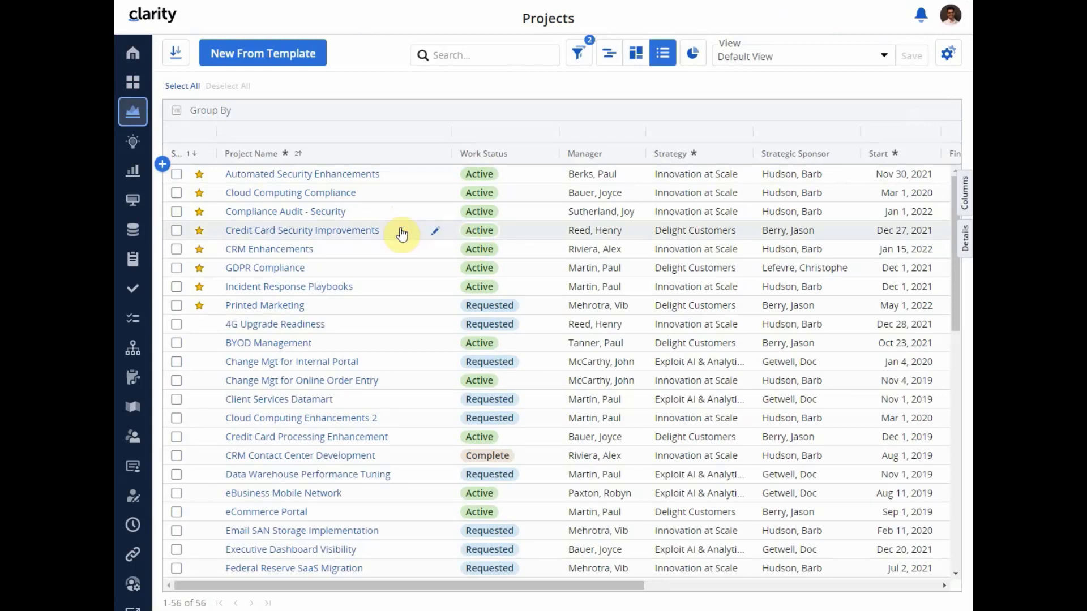
{"action": "left_click", "coordinate": [299, 214]}
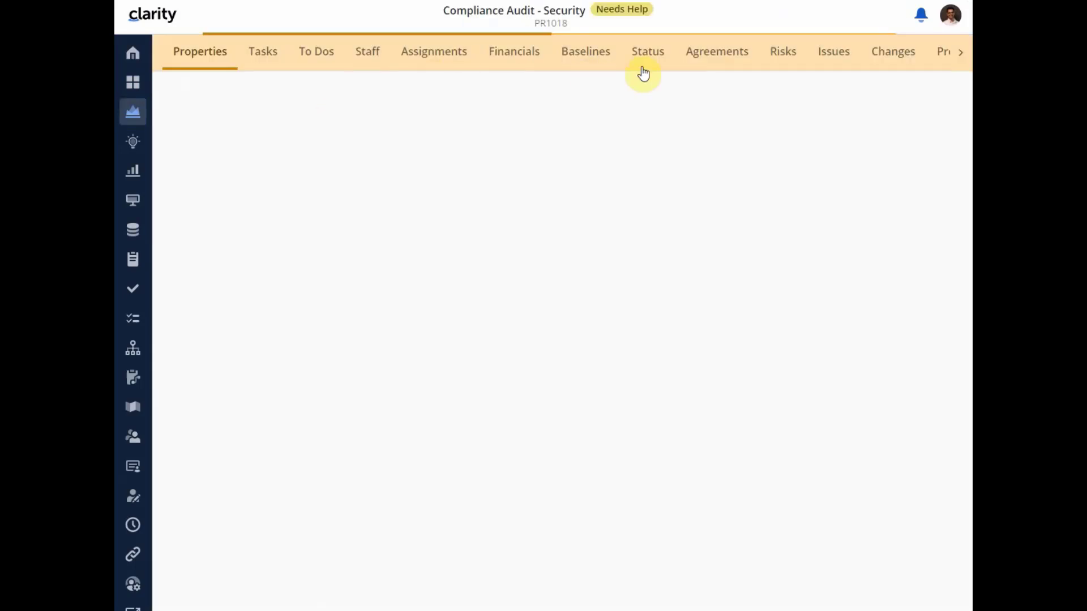
{"action": "left_click", "coordinate": [783, 63]}
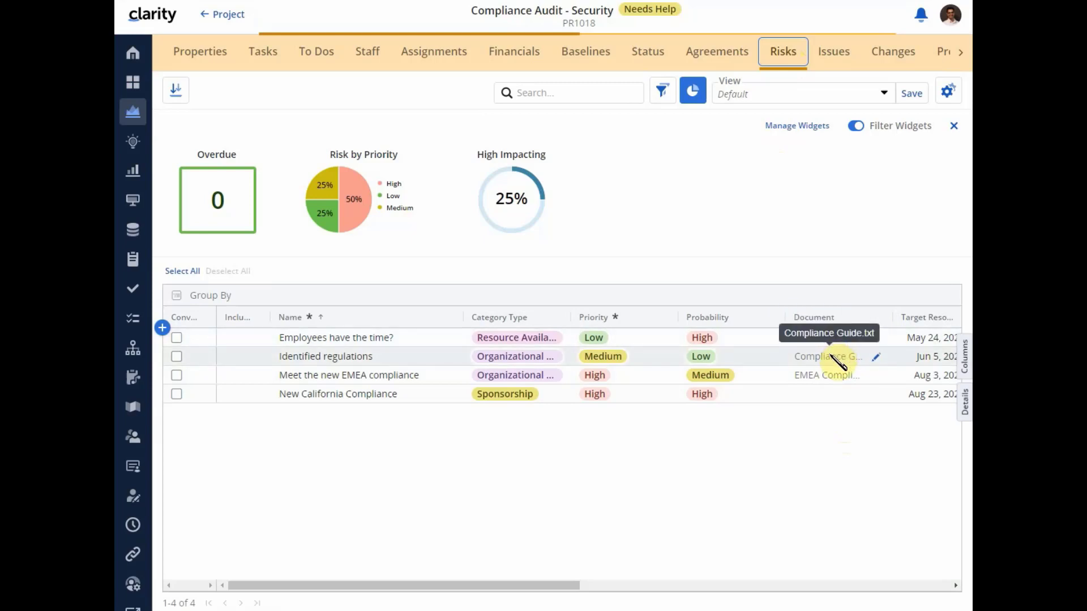
- Attach Regulation Compliance Guide.txt to the Document field of the New California Compliance risk, and open the project's issues list
{"action": "left_click", "coordinate": [877, 395]}
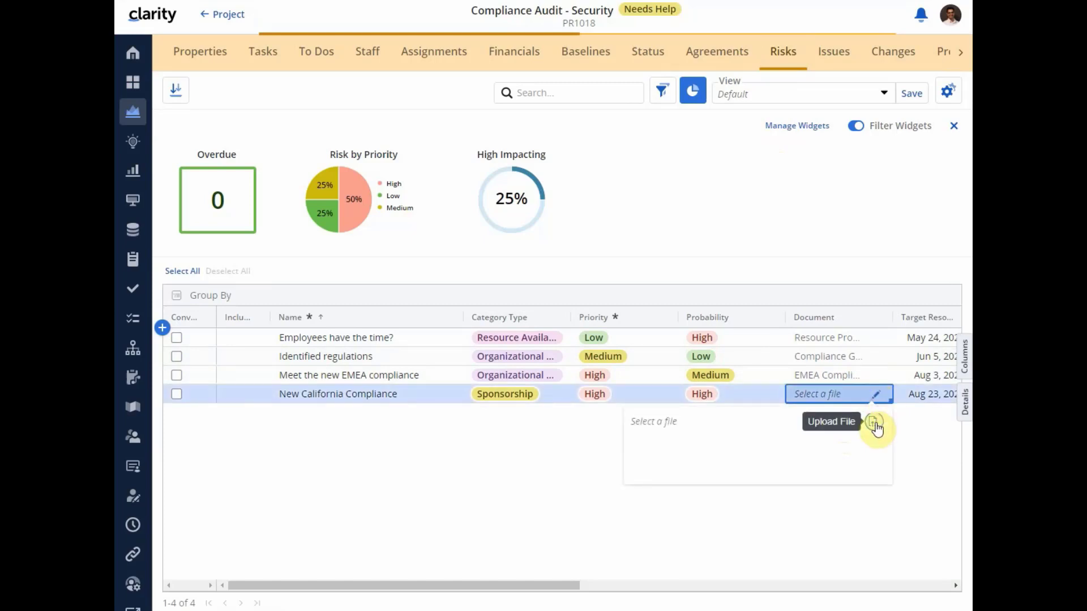
{"action": "left_click", "coordinate": [874, 423]}
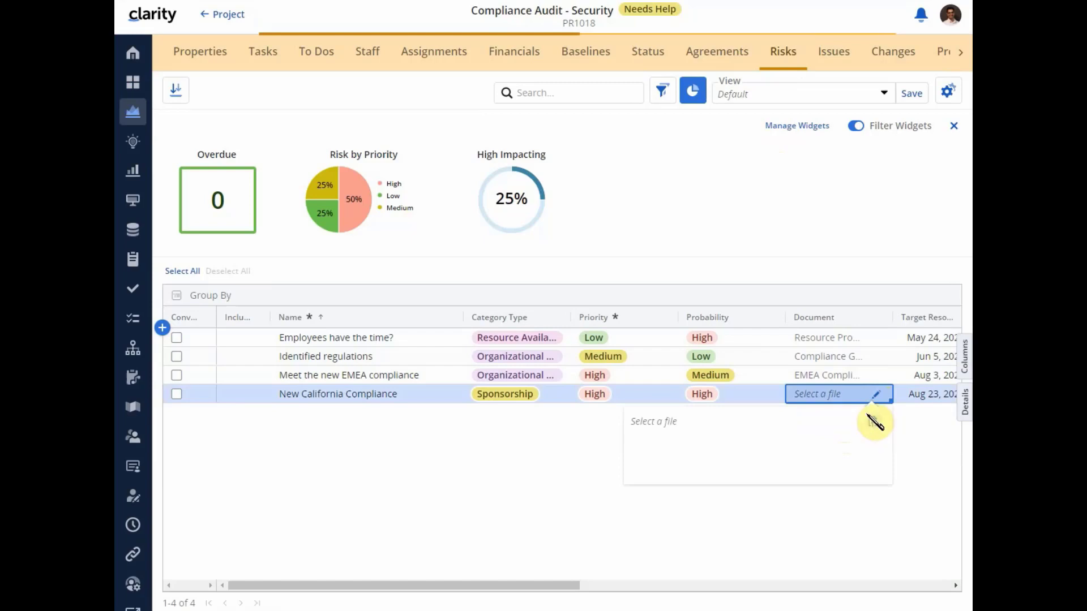
{"action": "double_click", "coordinate": [292, 54]}
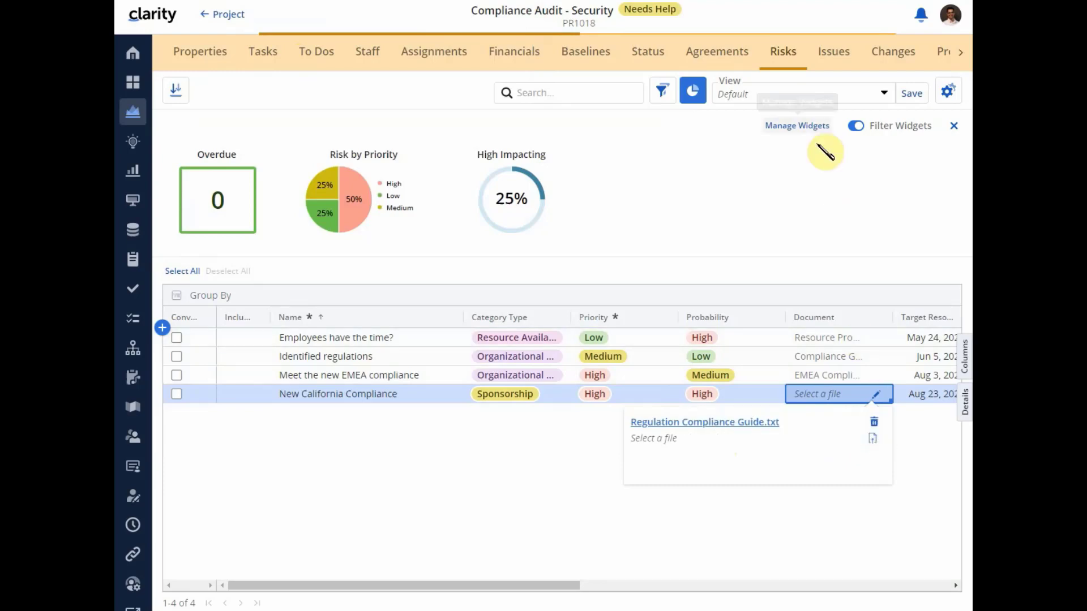
{"action": "left_click", "coordinate": [833, 51]}
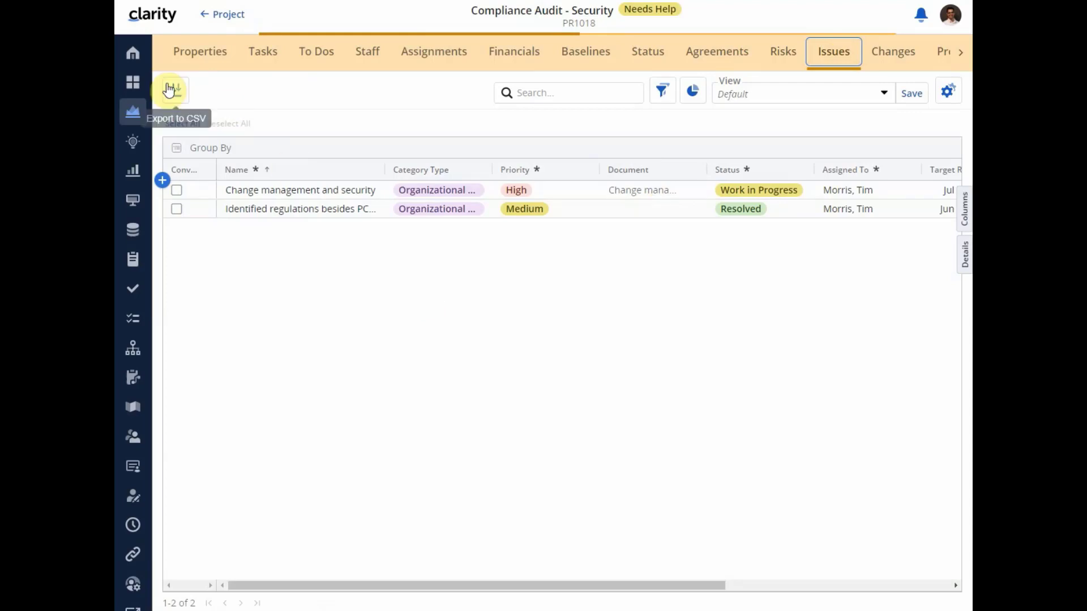
- Turn off alert, email and SMS notifications for all functional areas in the personal notification configuration and save
{"action": "left_click", "coordinate": [134, 57]}
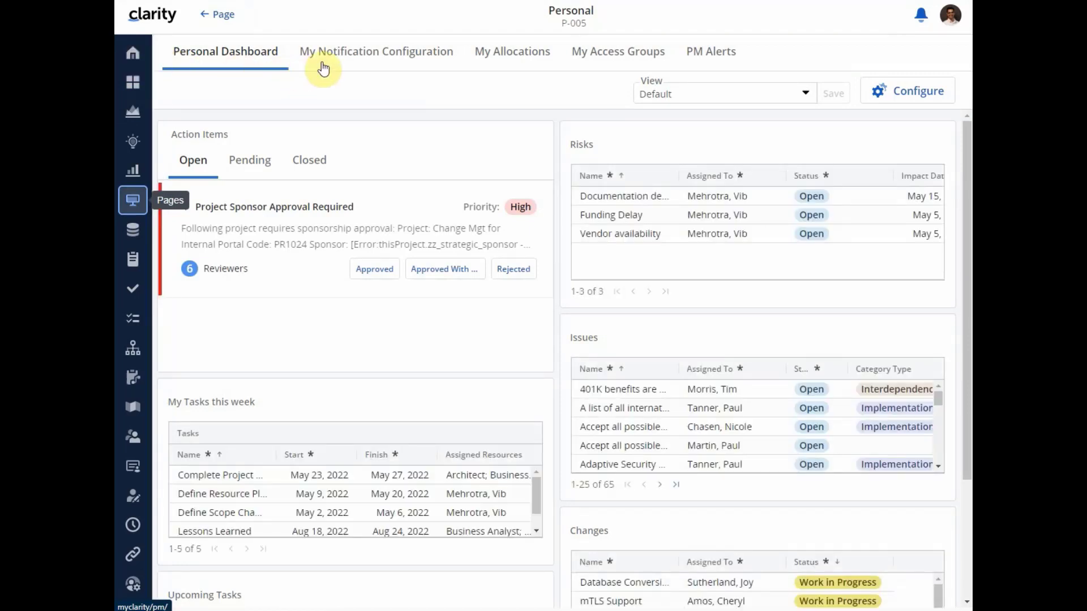
{"action": "left_click", "coordinate": [364, 57]}
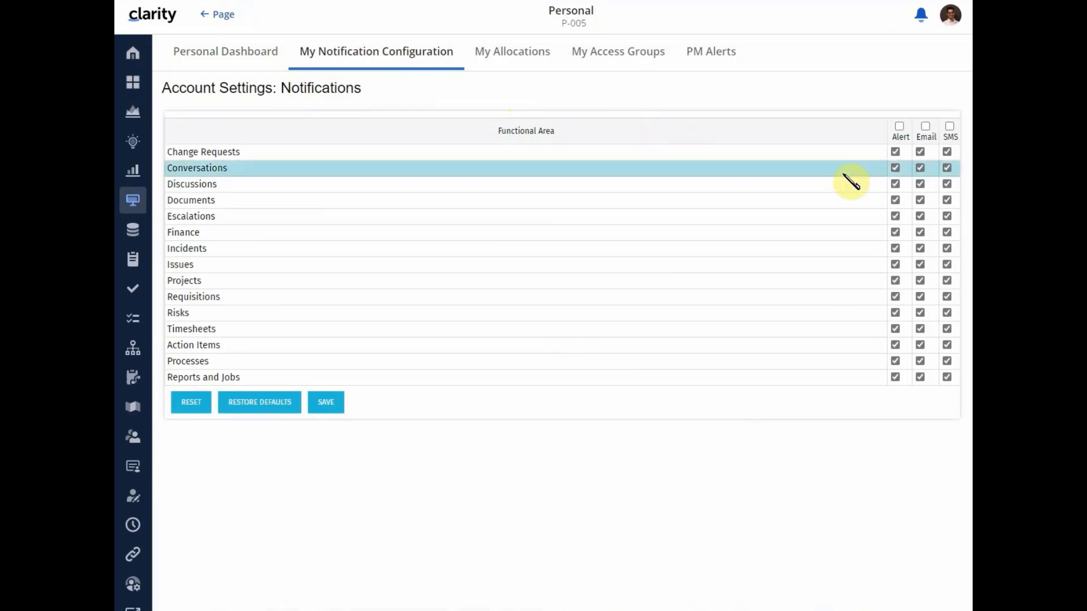
{"action": "left_click", "coordinate": [899, 127]}
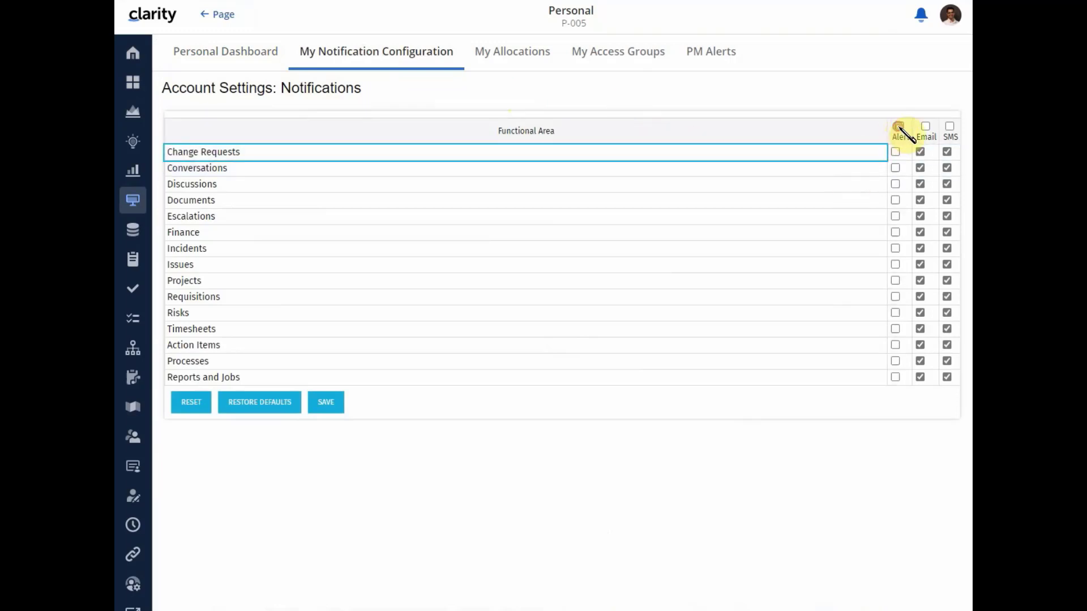
{"action": "left_click", "coordinate": [924, 127]}
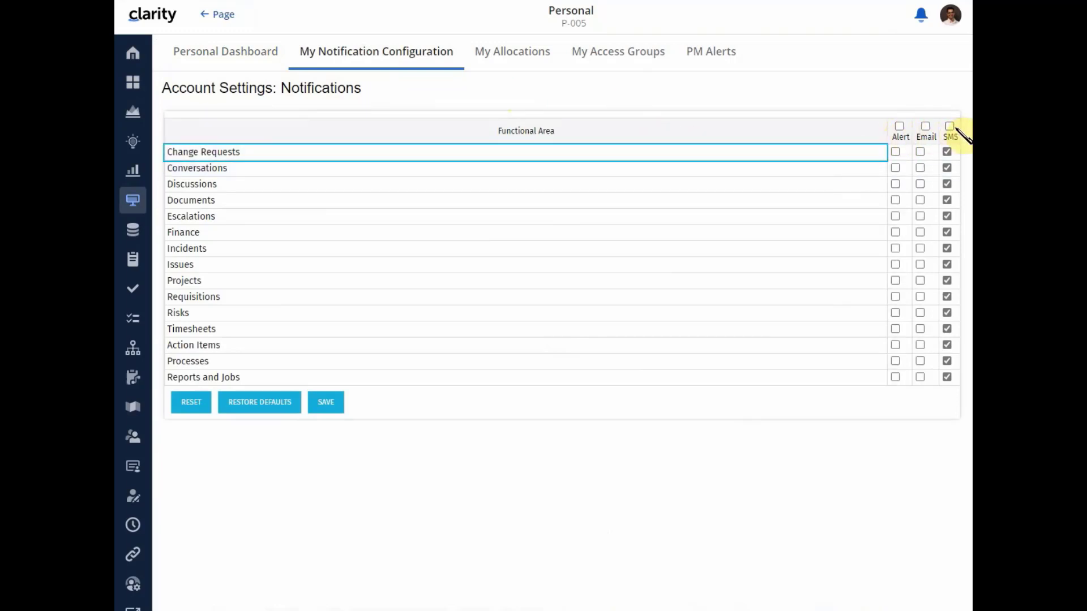
{"action": "left_click", "coordinate": [949, 126]}
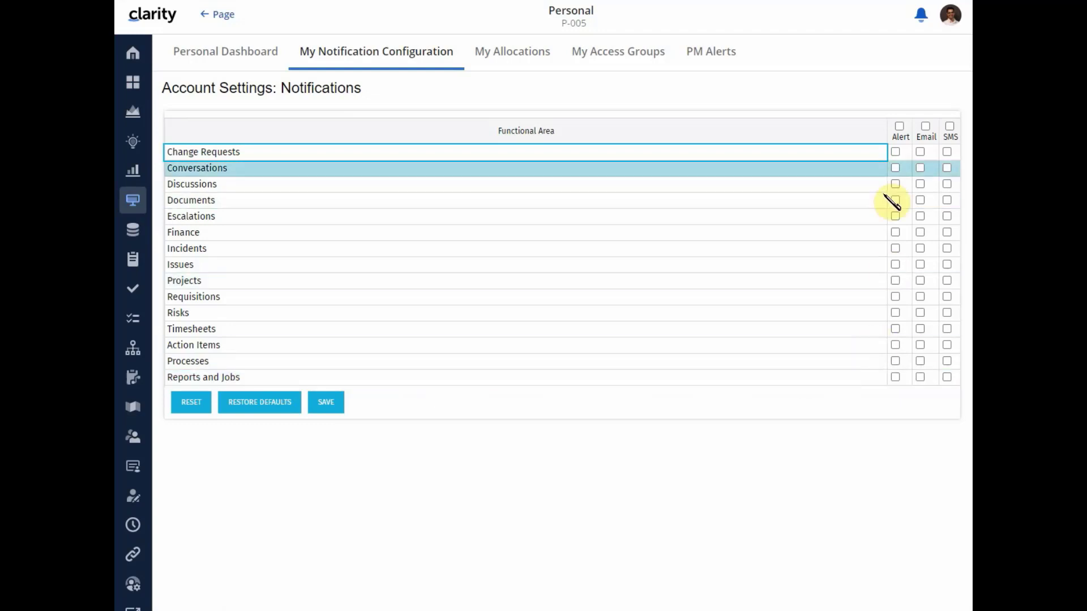
{"action": "left_click", "coordinate": [332, 409]}
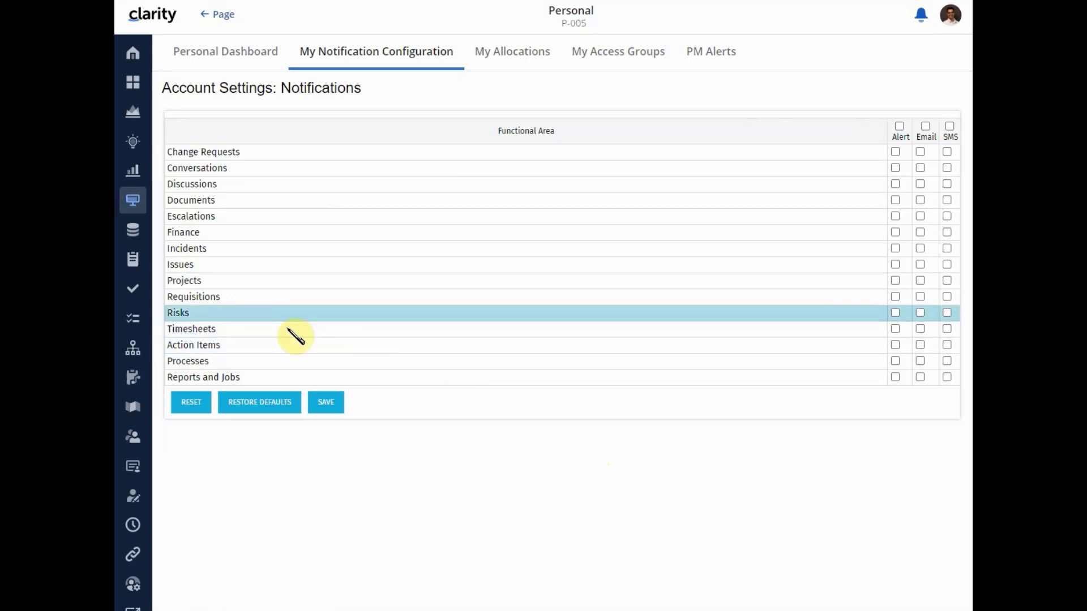
- Export the Tasks grid to CSV and check the notifications for the finished export
{"action": "left_click", "coordinate": [132, 295]}
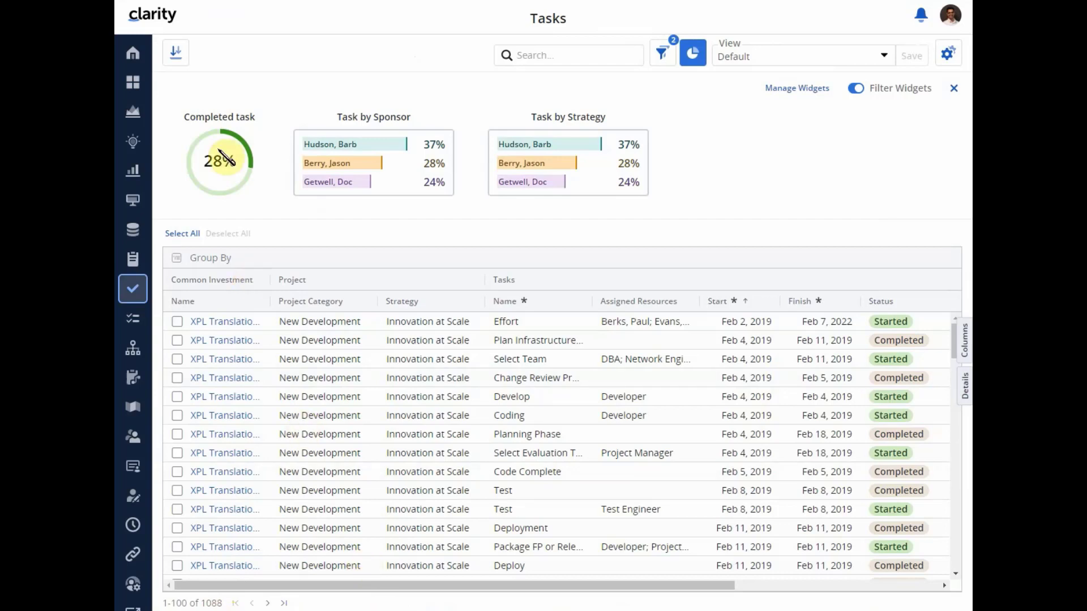
{"action": "left_click", "coordinate": [180, 55]}
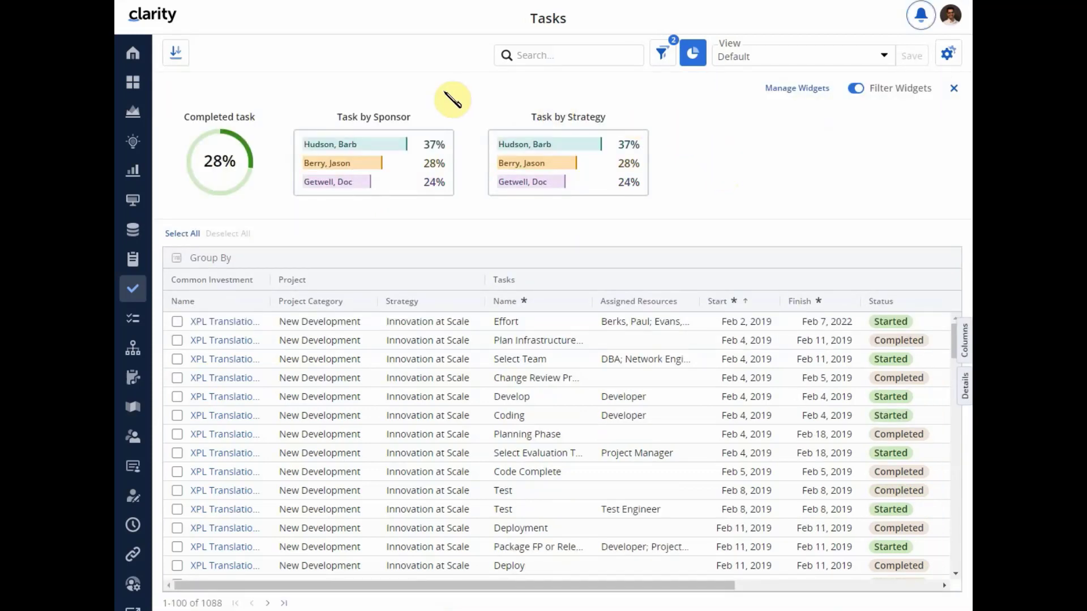
{"action": "left_click", "coordinate": [922, 21]}
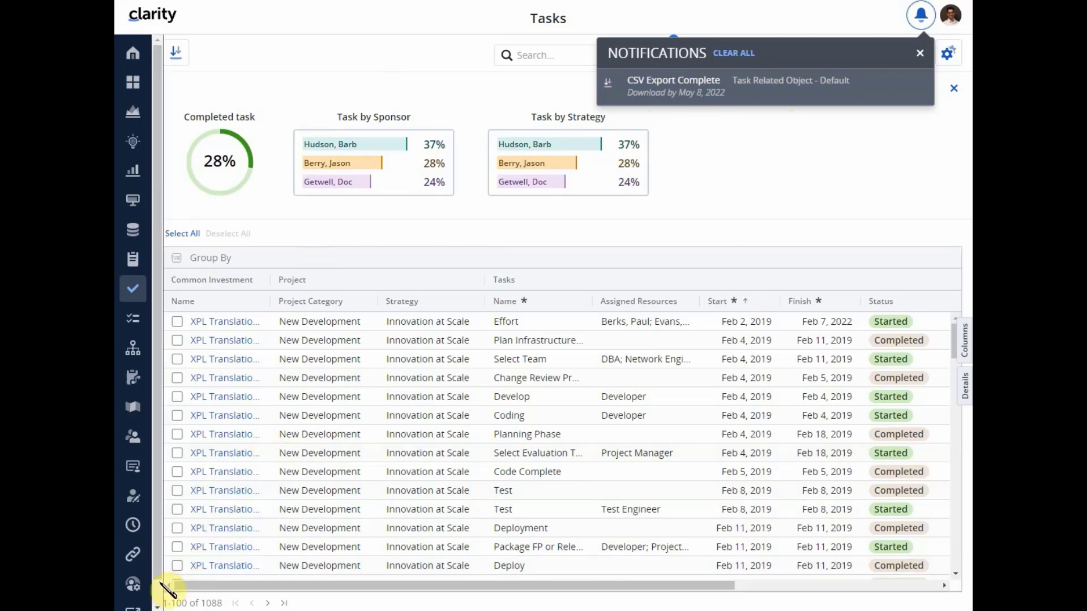
- Upload Clarity Standard_480.jpg as the header logo in the branding section of the administration system settings
{"action": "left_click", "coordinate": [138, 589]}
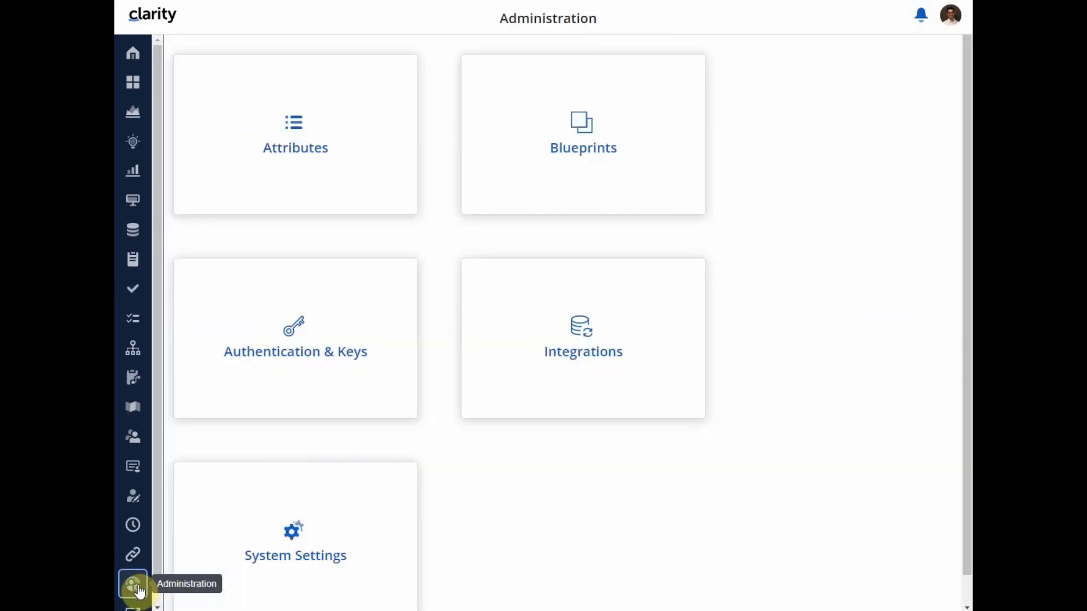
{"action": "left_click", "coordinate": [339, 546]}
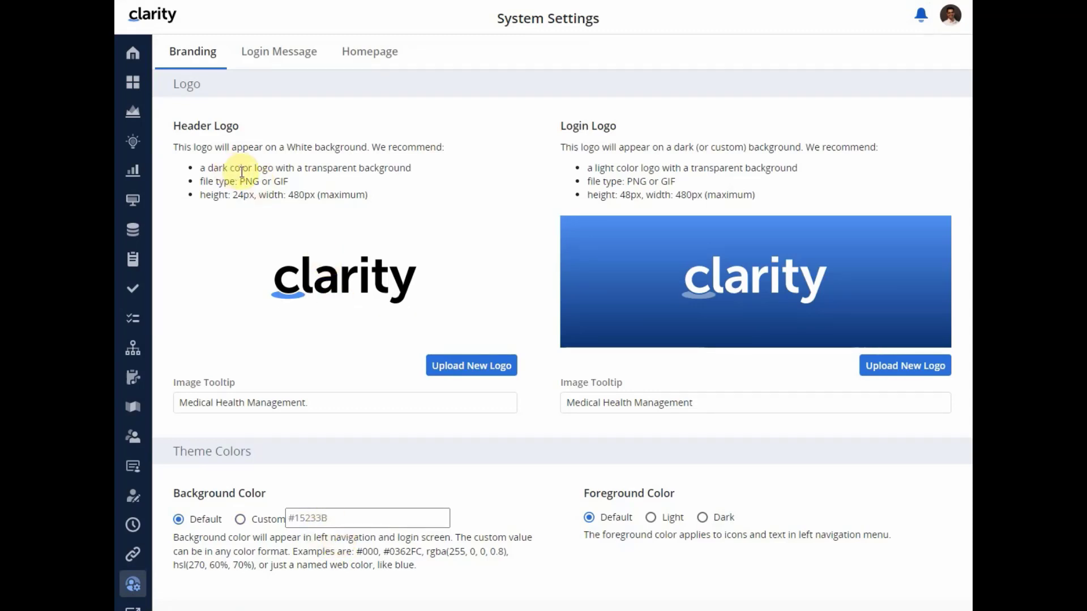
{"action": "double_click", "coordinate": [260, 195]}
{"action": "left_click_drag", "start_coordinate": [261, 196], "coordinate": [355, 202]}
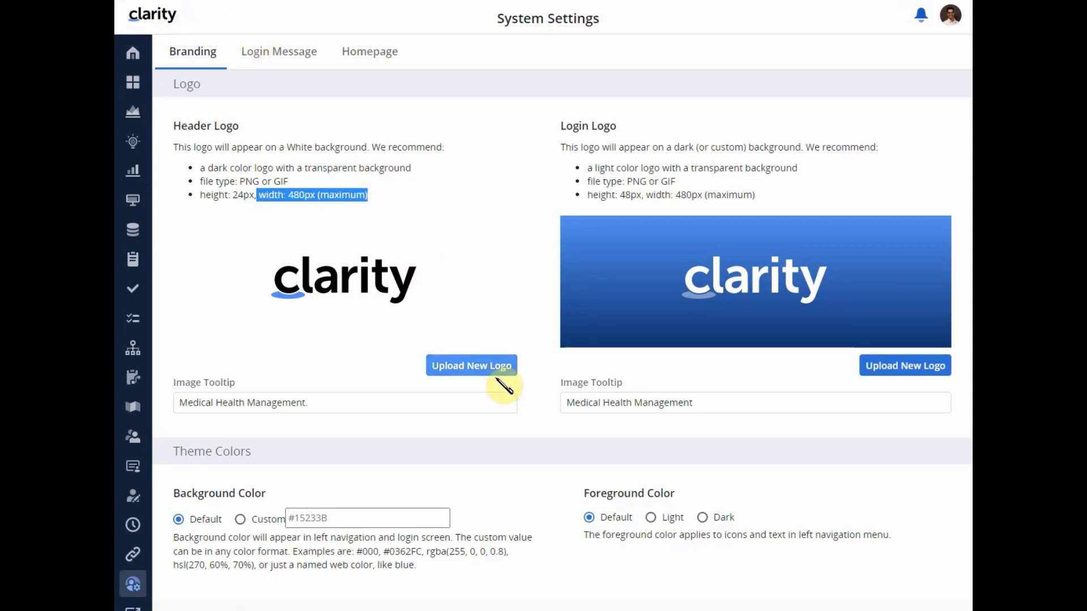
{"action": "left_click", "coordinate": [255, 213]}
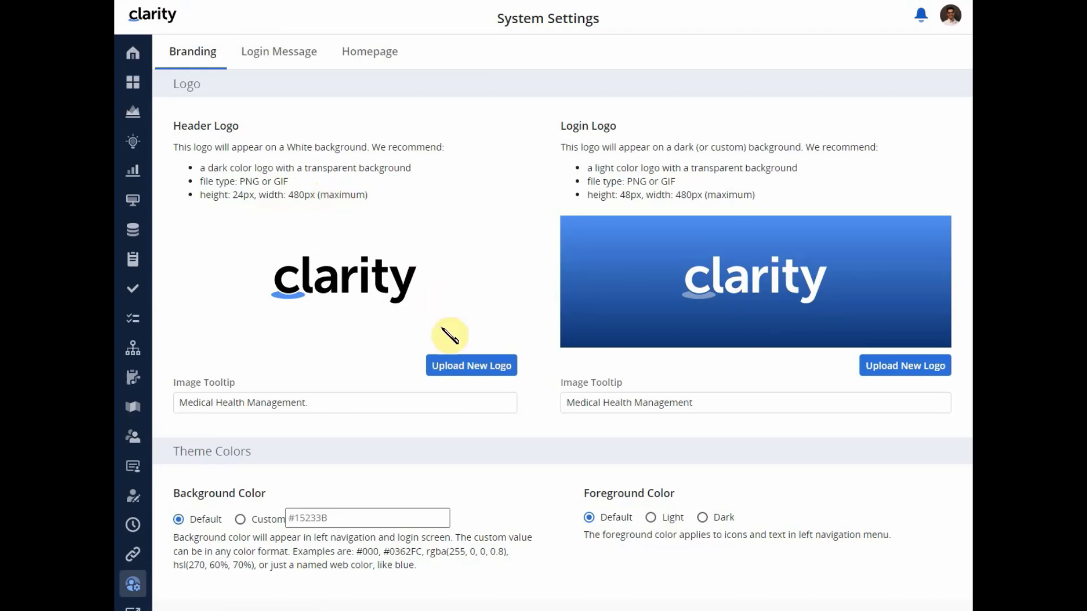
{"action": "left_click", "coordinate": [453, 370]}
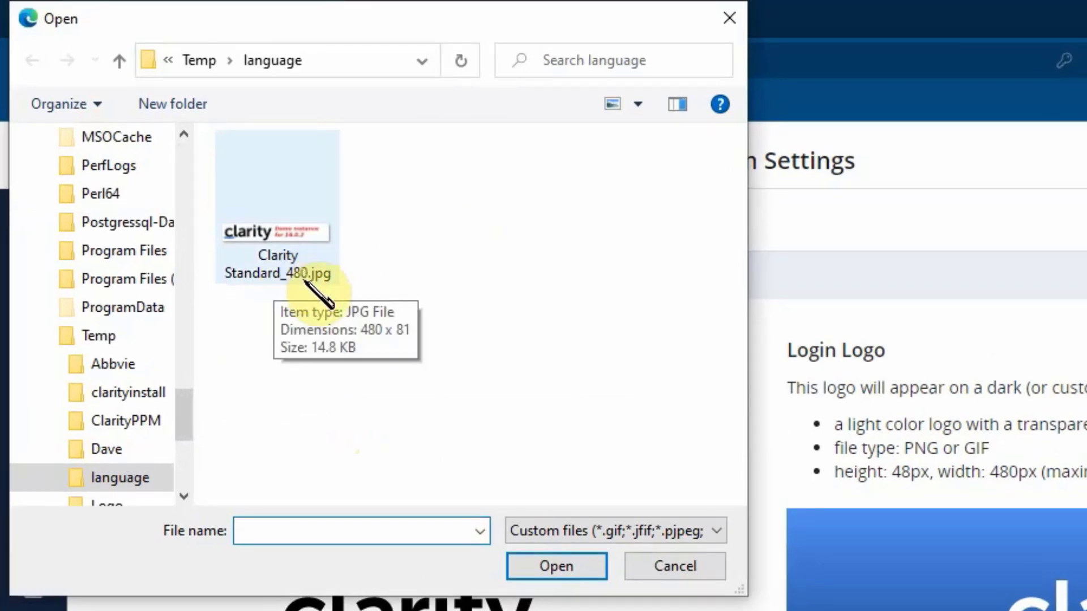
{"action": "left_click", "coordinate": [296, 266]}
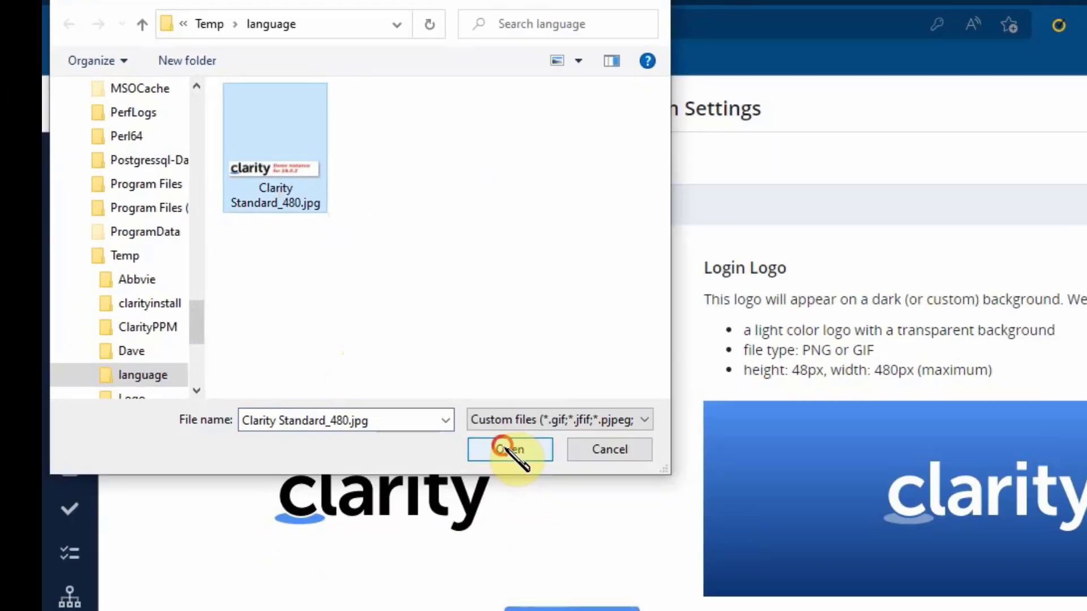
{"action": "left_click", "coordinate": [556, 567]}
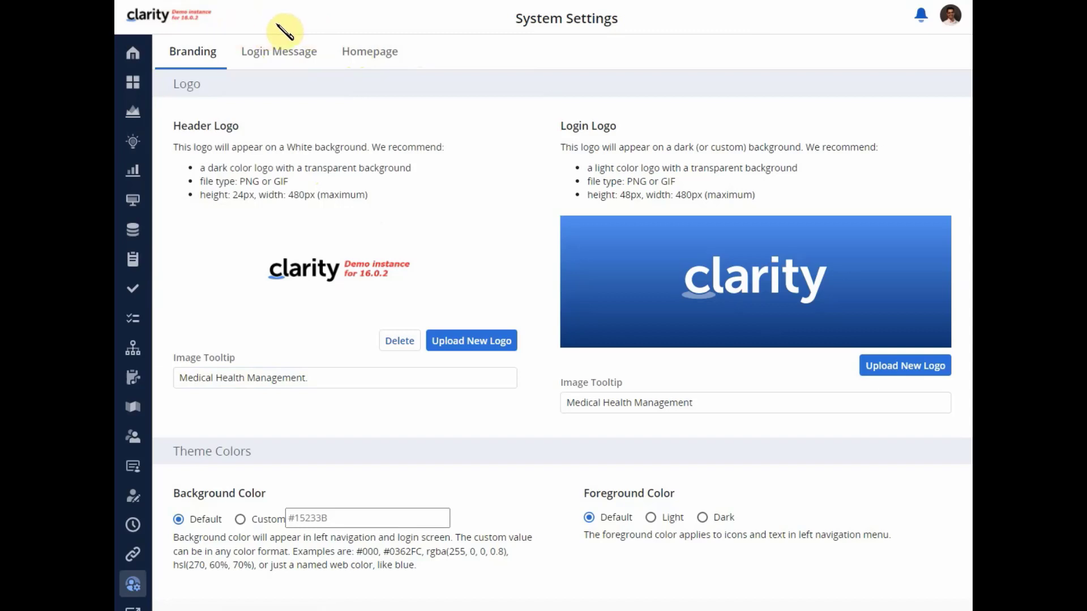
- Set the header logo's image tooltip to "This environment is used for showing the new functionality coming in 16.0.2"
{"action": "left_click", "coordinate": [310, 379]}
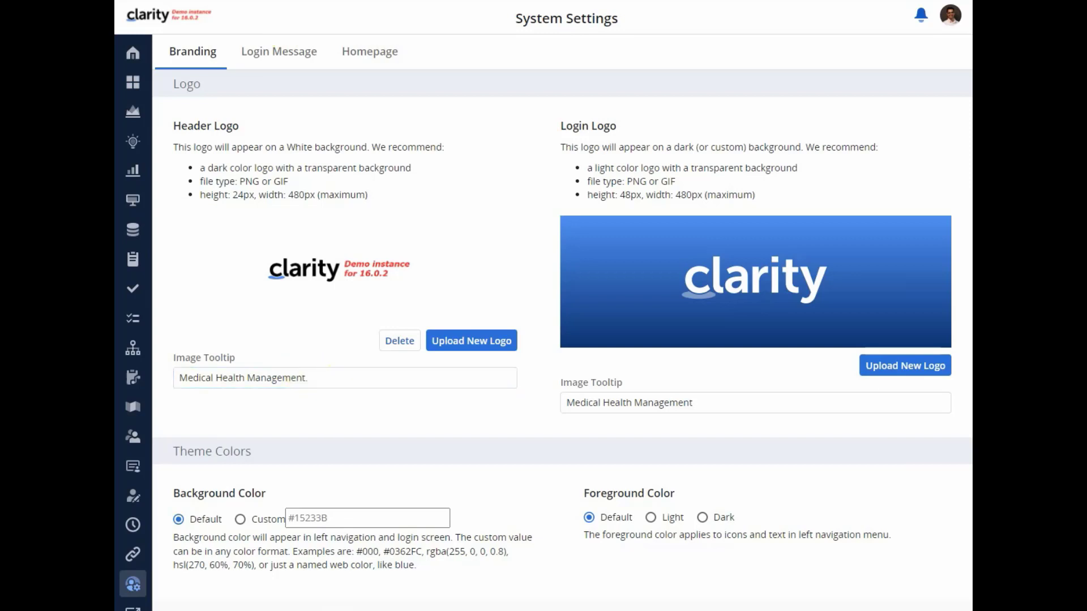
{"action": "left_click", "coordinate": [316, 377]}
{"action": "left_click_drag", "start_coordinate": [335, 378], "coordinate": [186, 385]}
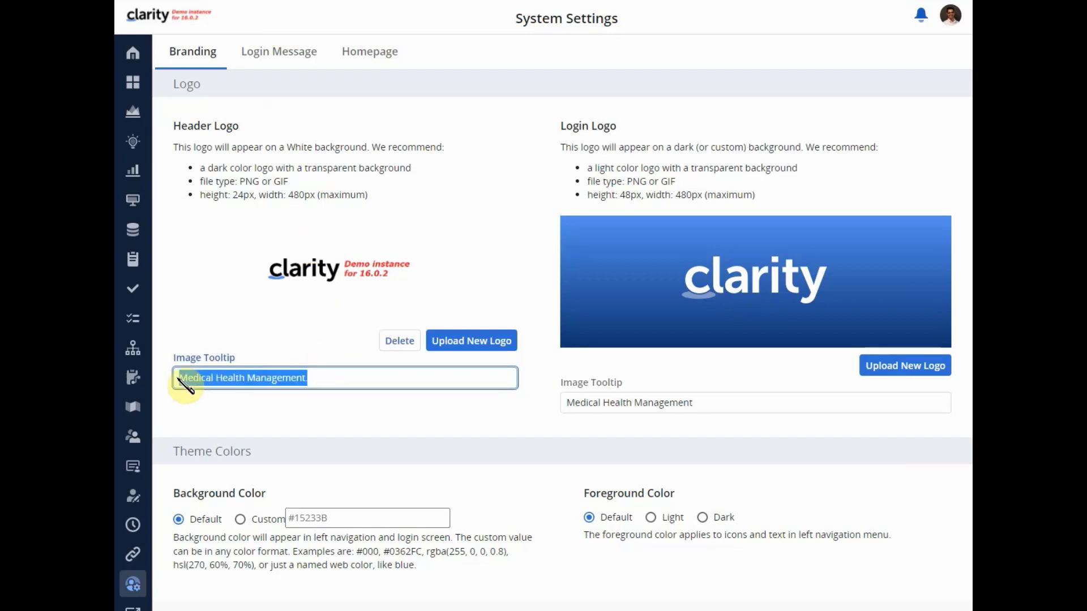
{"action": "key", "text": "ctrl+v"}
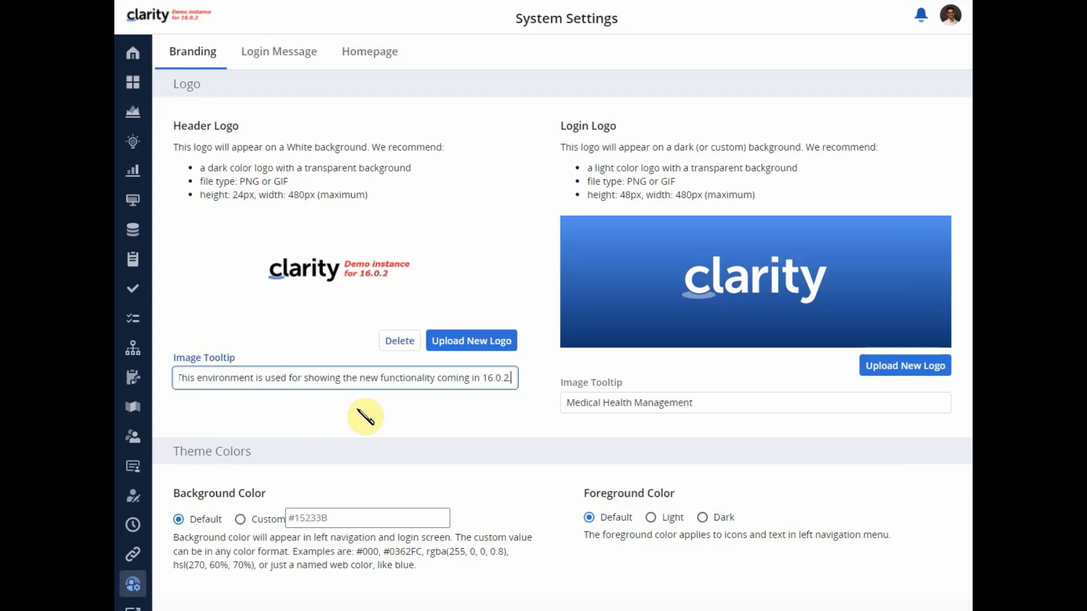
{"action": "left_click", "coordinate": [357, 407]}
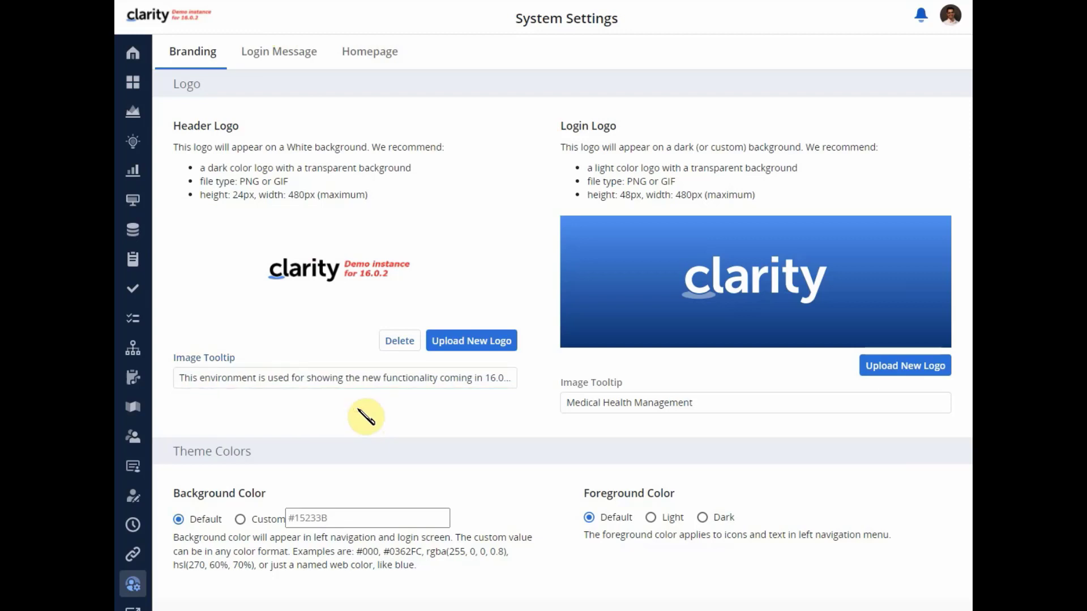
{"action": "mouse_move", "coordinate": [165, 20]}
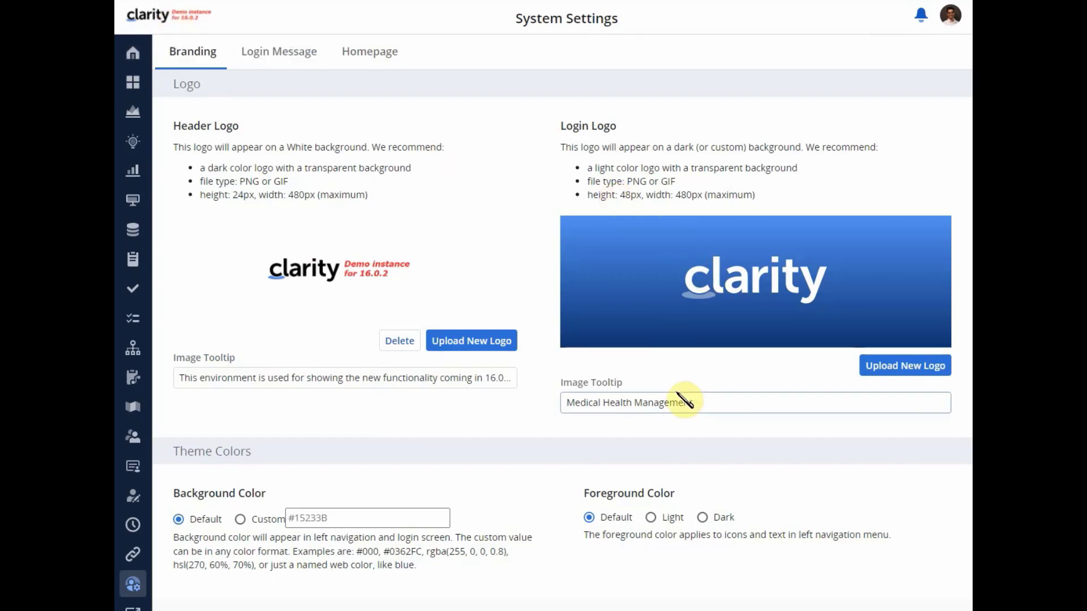
- Set the login logo's image tooltip to "This environment is used for showing the new functionality coming in 16.0.2."
{"action": "left_click_drag", "start_coordinate": [742, 405], "coordinate": [560, 407]}
{"action": "type", "text": "This environment is used for showing the new functionality coming in 16.0.2."}
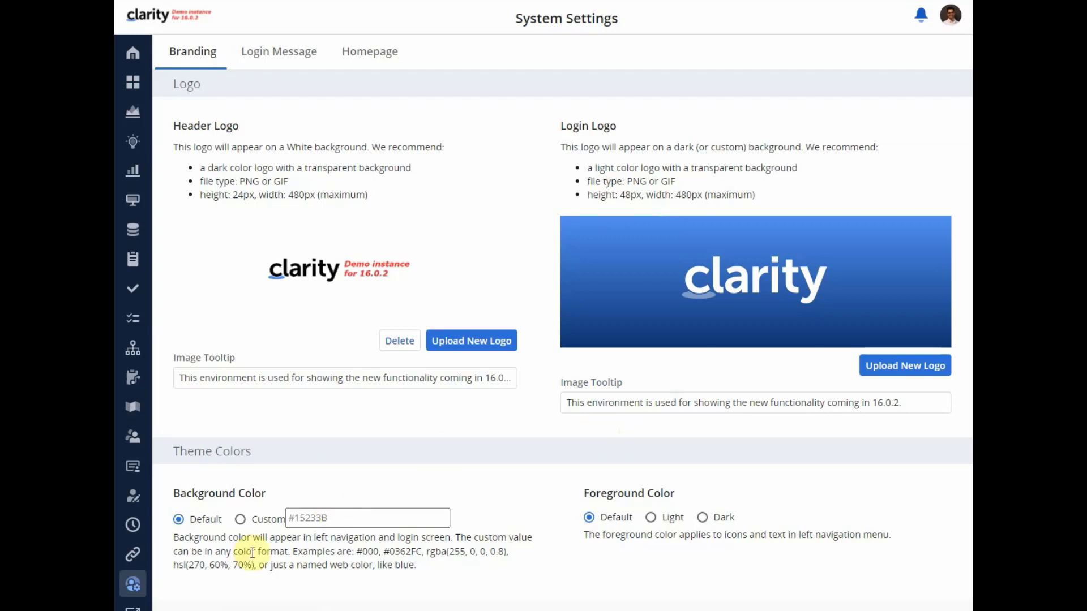
- Open the Blueprints grid in the administration area and widen its Has Draft column
{"action": "left_click", "coordinate": [135, 588]}
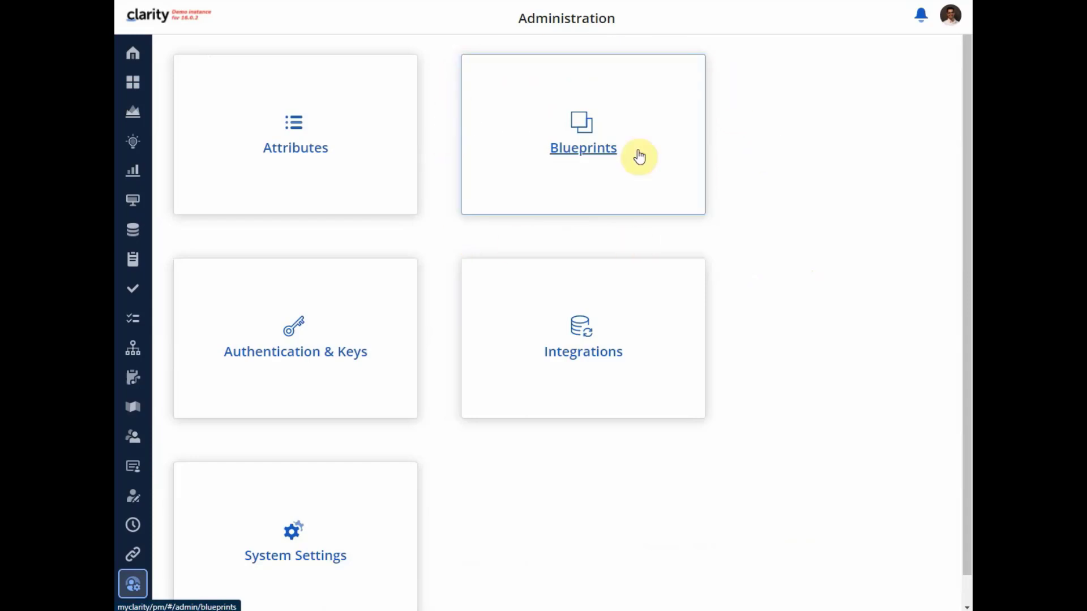
{"action": "left_click", "coordinate": [587, 152]}
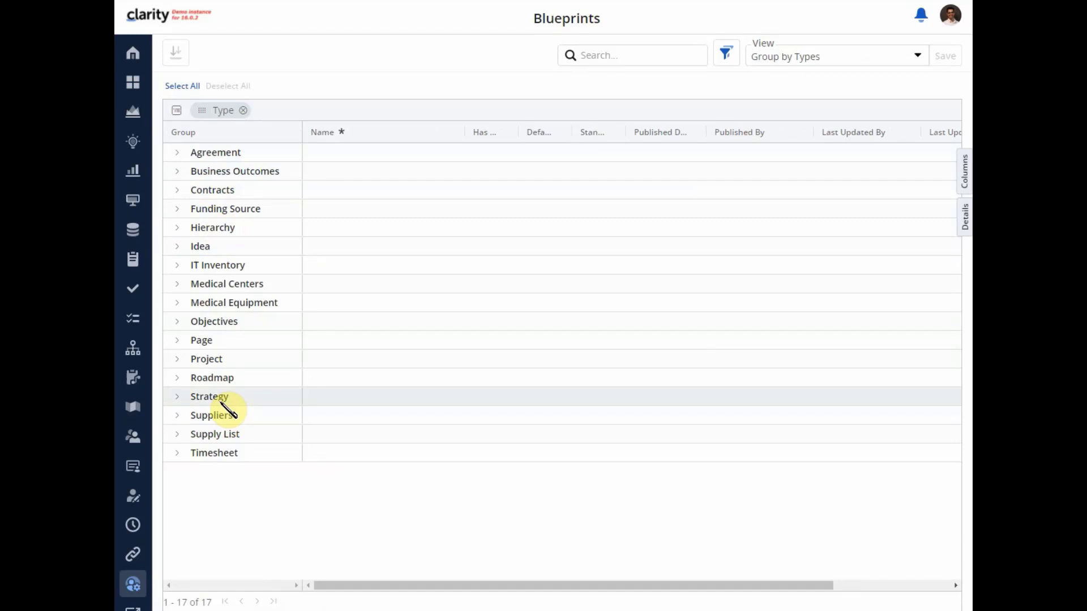
{"action": "left_click_drag", "start_coordinate": [518, 132], "coordinate": [569, 130]}
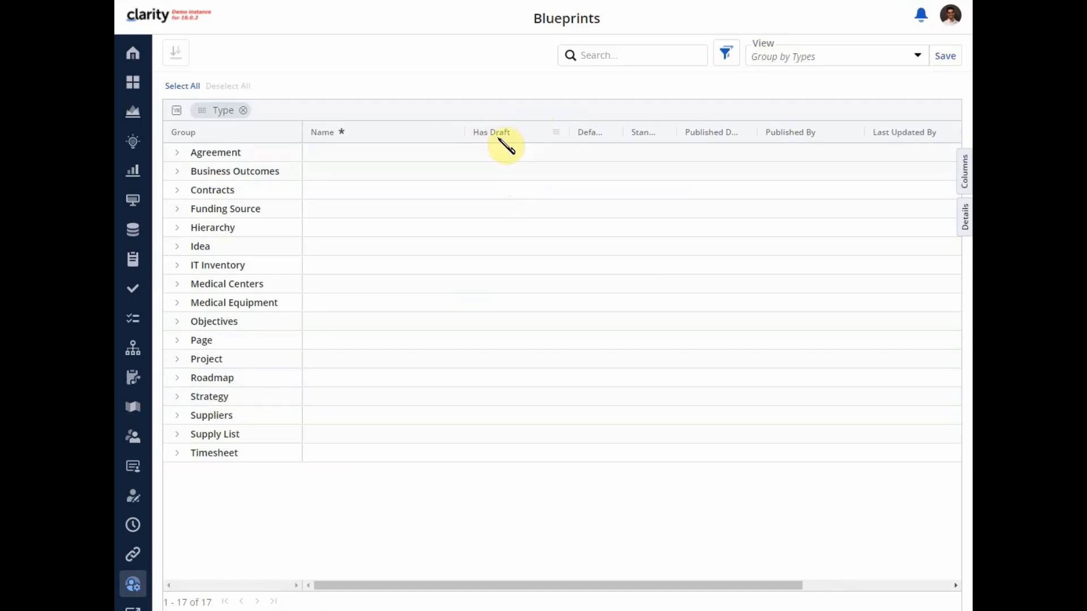
- Put the "Page - Admin Jobs and Object Mgmt" blueprint in edit mode, exit without publishing, and check its draft flag in the Page group
{"action": "left_click", "coordinate": [176, 342]}
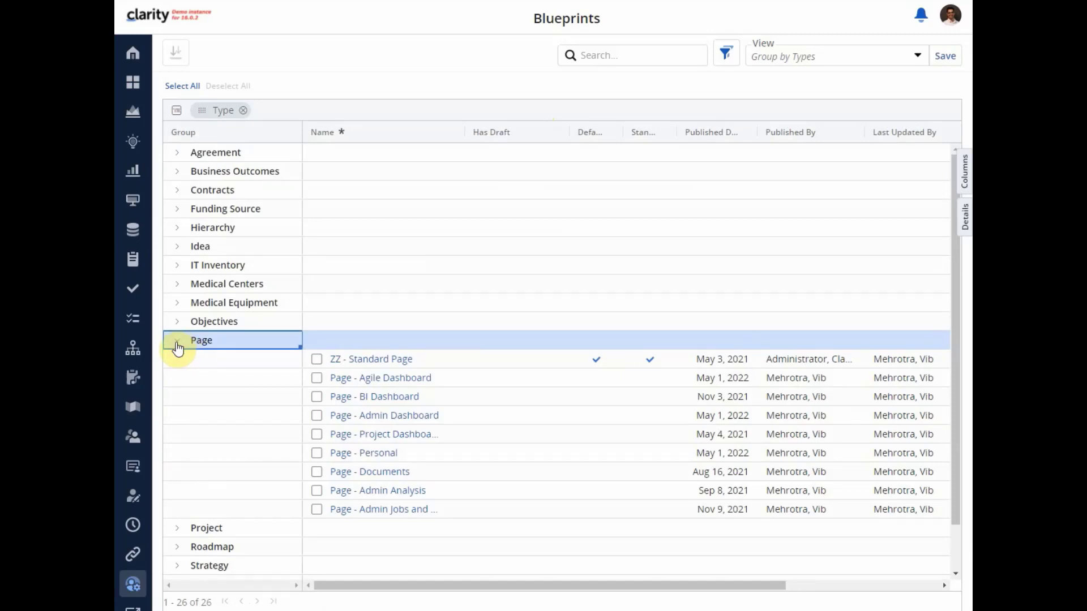
{"action": "left_click", "coordinate": [373, 511]}
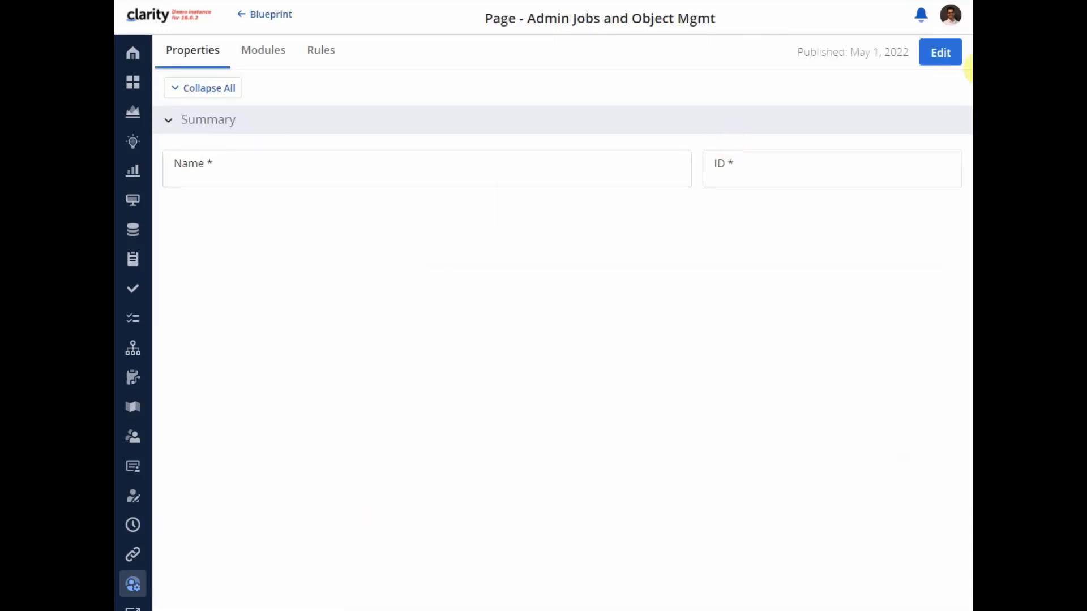
{"action": "left_click", "coordinate": [945, 53]}
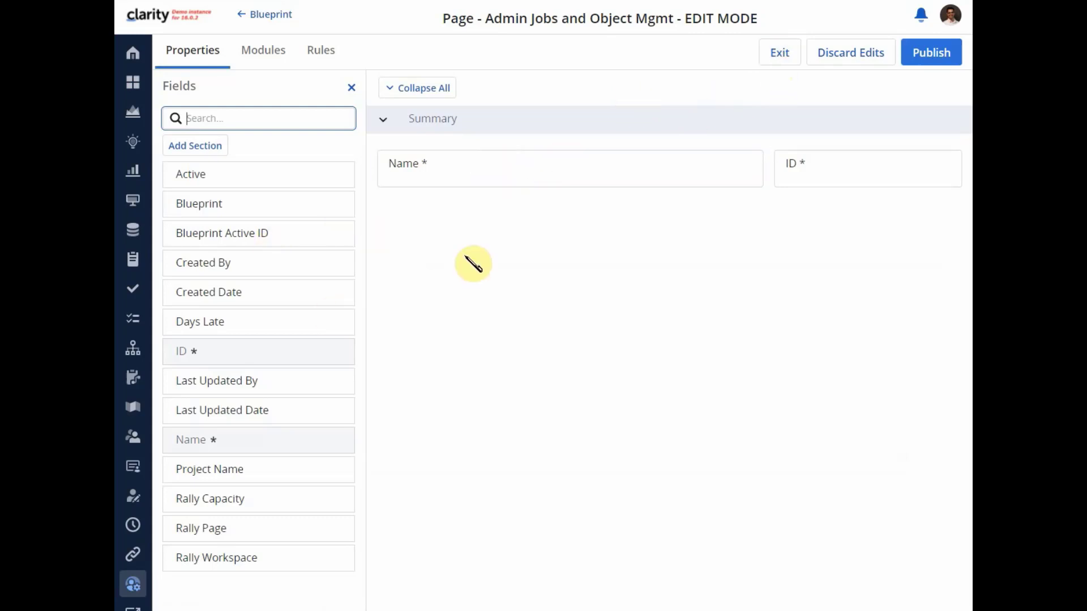
{"action": "left_click", "coordinate": [787, 59]}
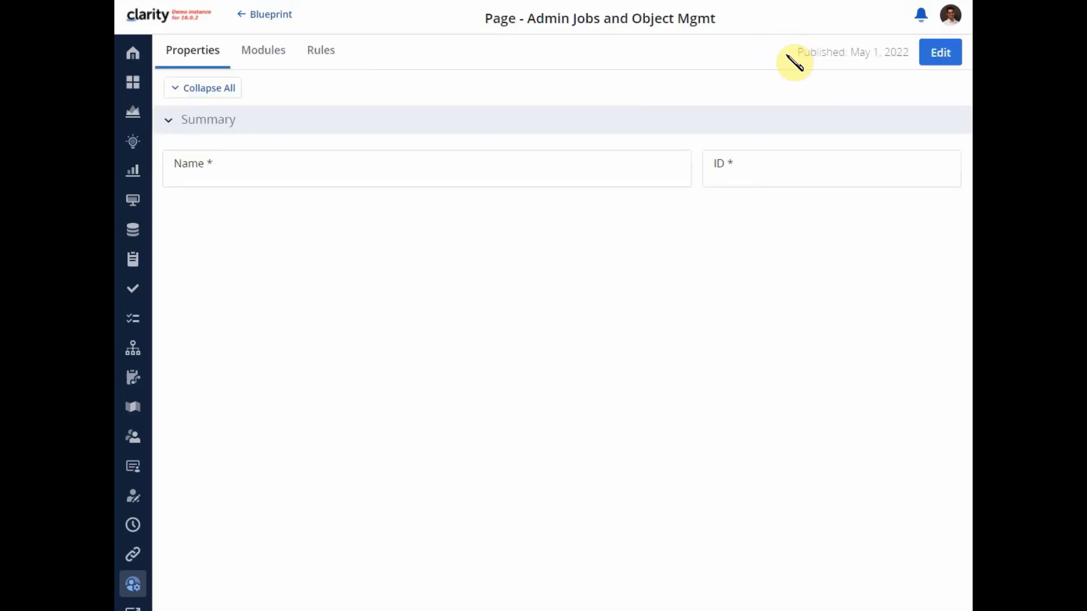
{"action": "left_click", "coordinate": [267, 15]}
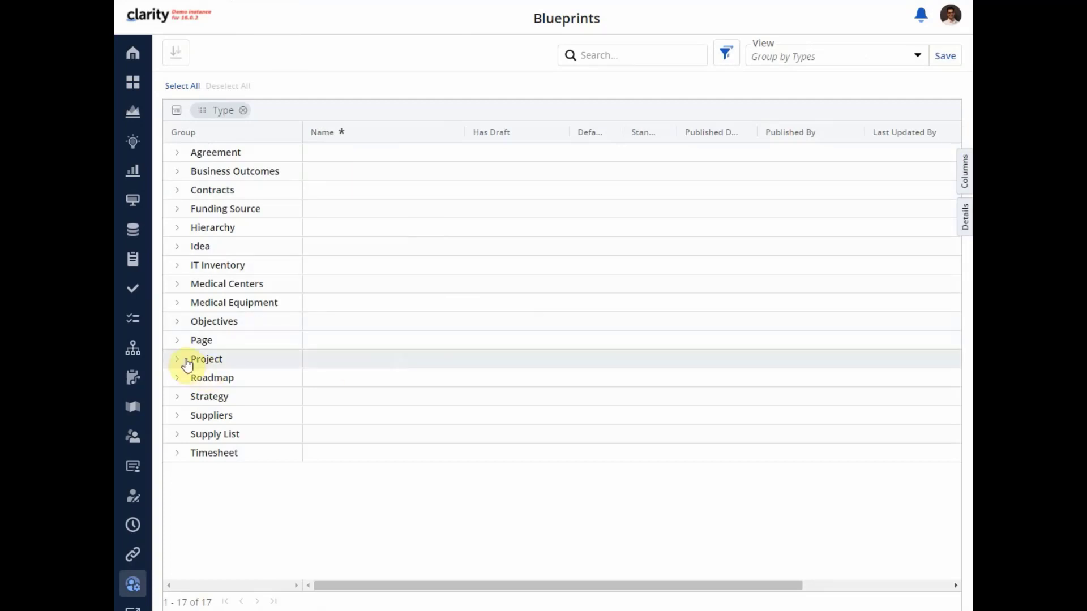
{"action": "left_click", "coordinate": [177, 340]}
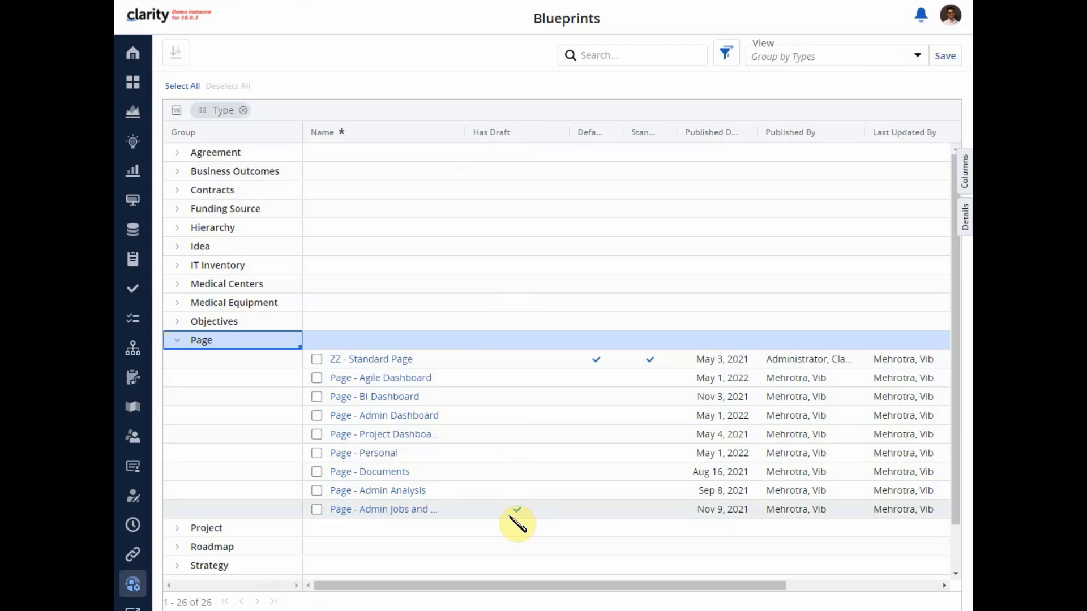
- Publish the draft of the "Page - Admin Jobs and Object Mgmt" blueprint and recheck its row in the Page group
{"action": "left_click", "coordinate": [368, 510]}
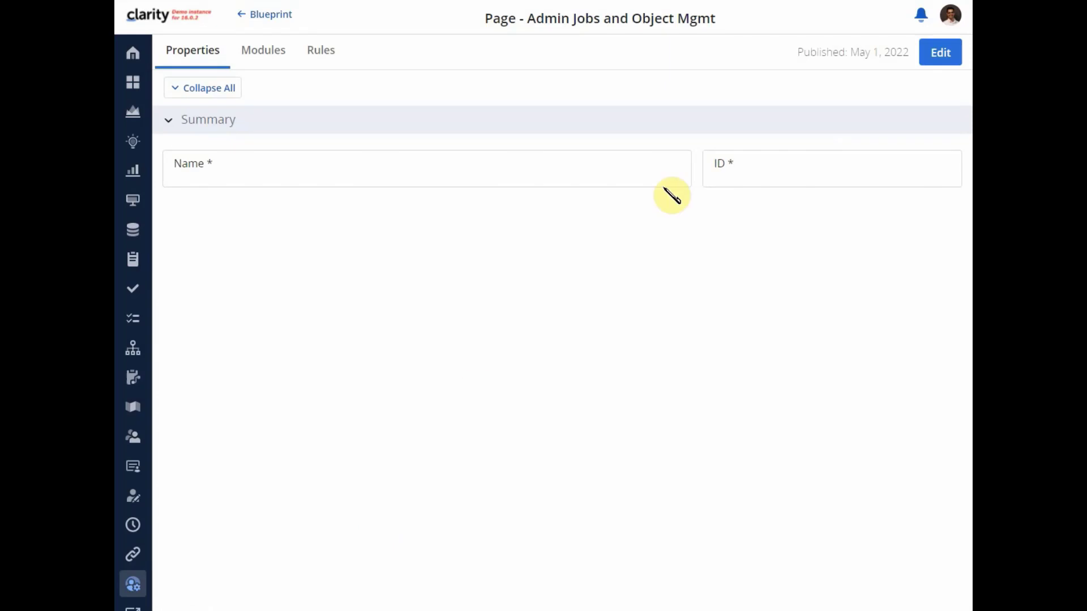
{"action": "left_click", "coordinate": [944, 55]}
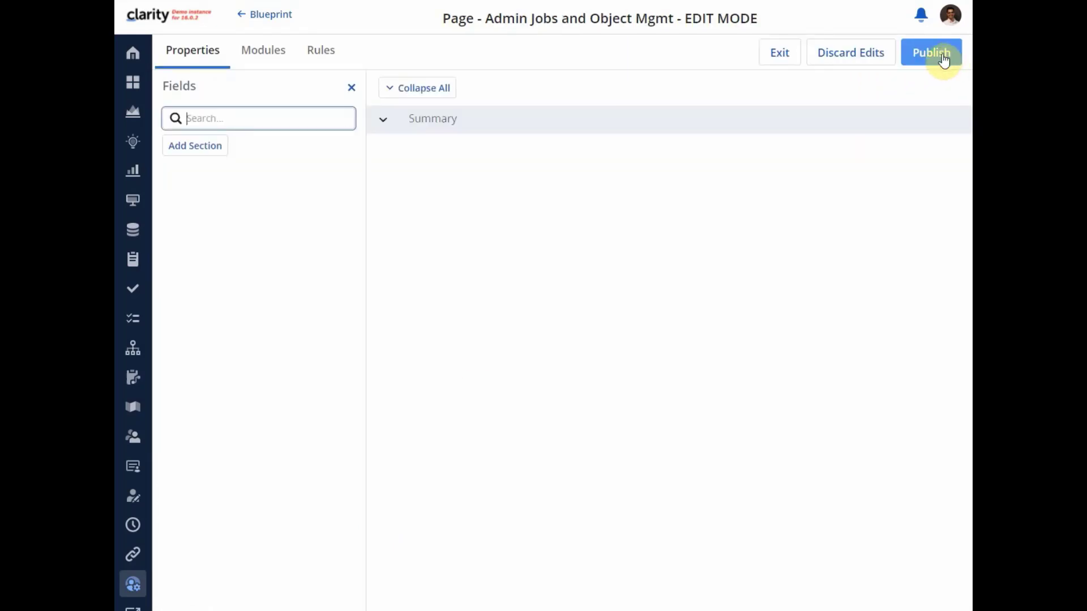
{"action": "left_click", "coordinate": [930, 59]}
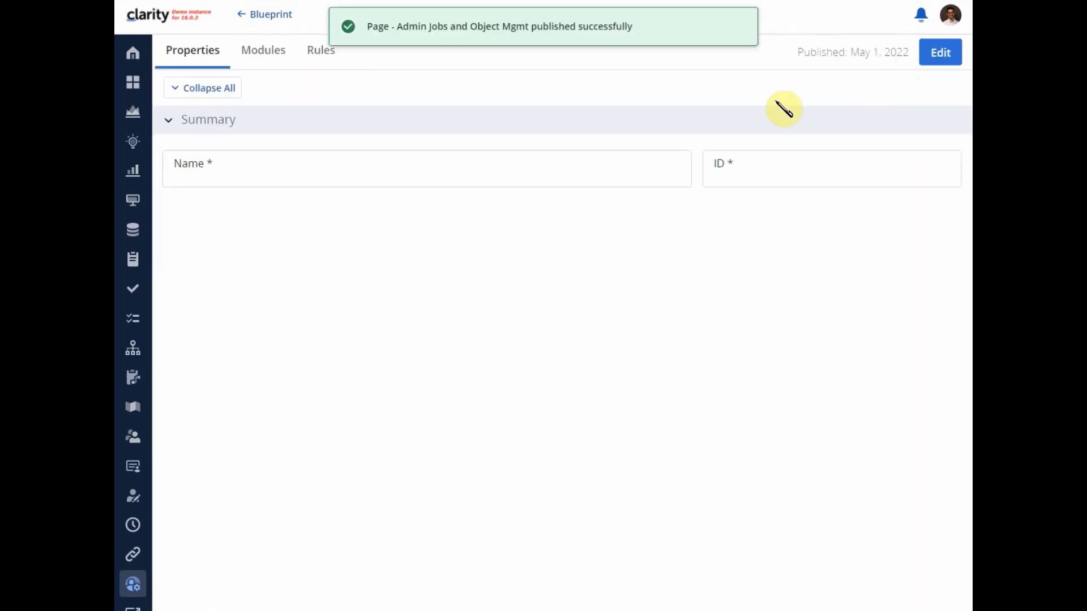
{"action": "left_click", "coordinate": [272, 16]}
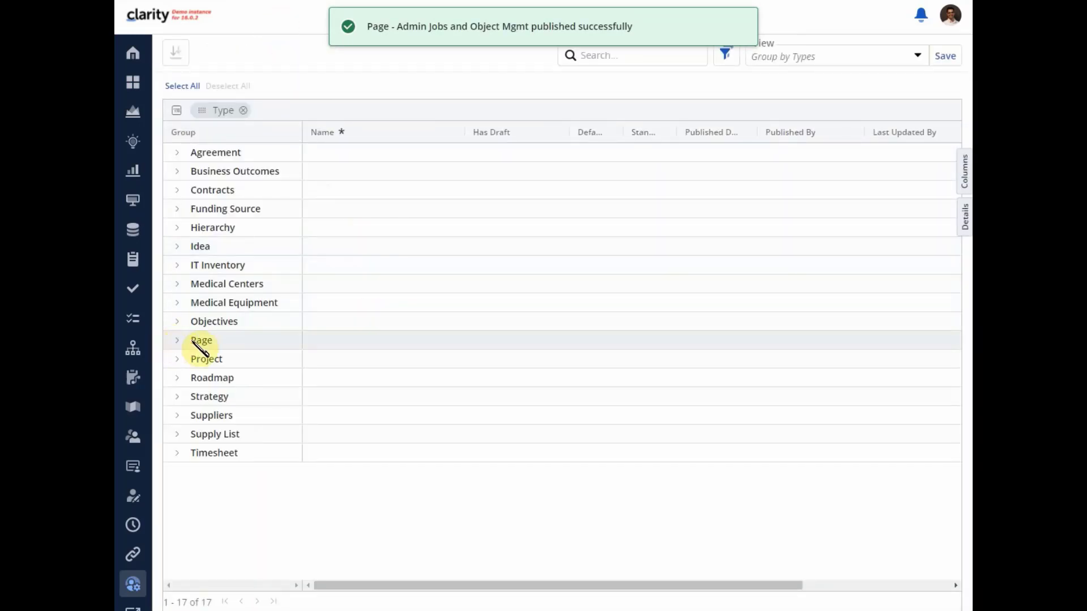
{"action": "left_click", "coordinate": [178, 340]}
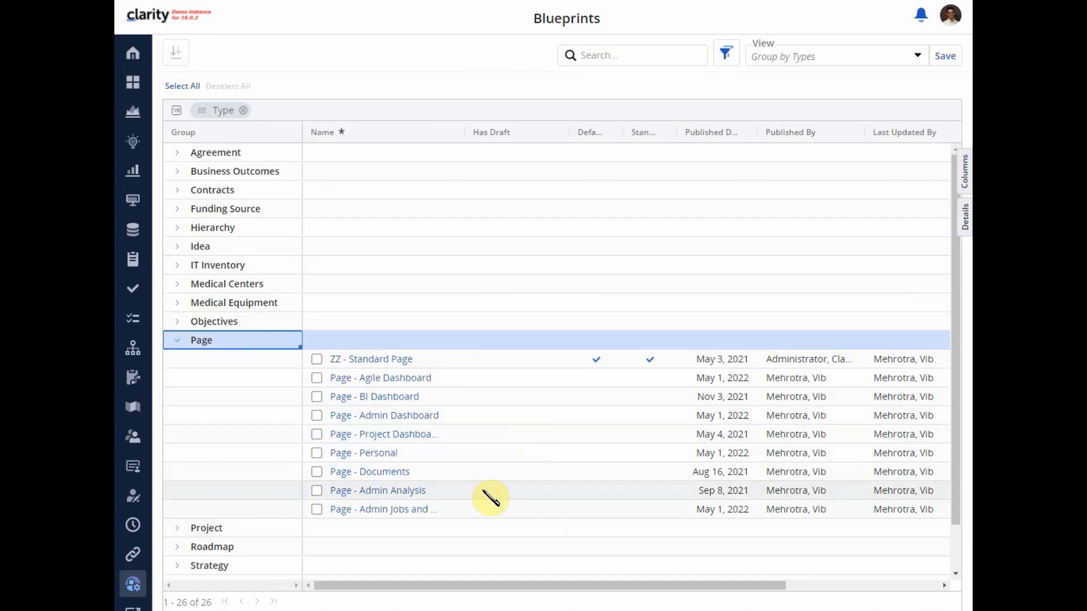
- Examine which fields of the "Page - Admin Jobs and Object Mgmt" blueprint are editable, in the grid and in its details
{"action": "left_click", "coordinate": [450, 513]}
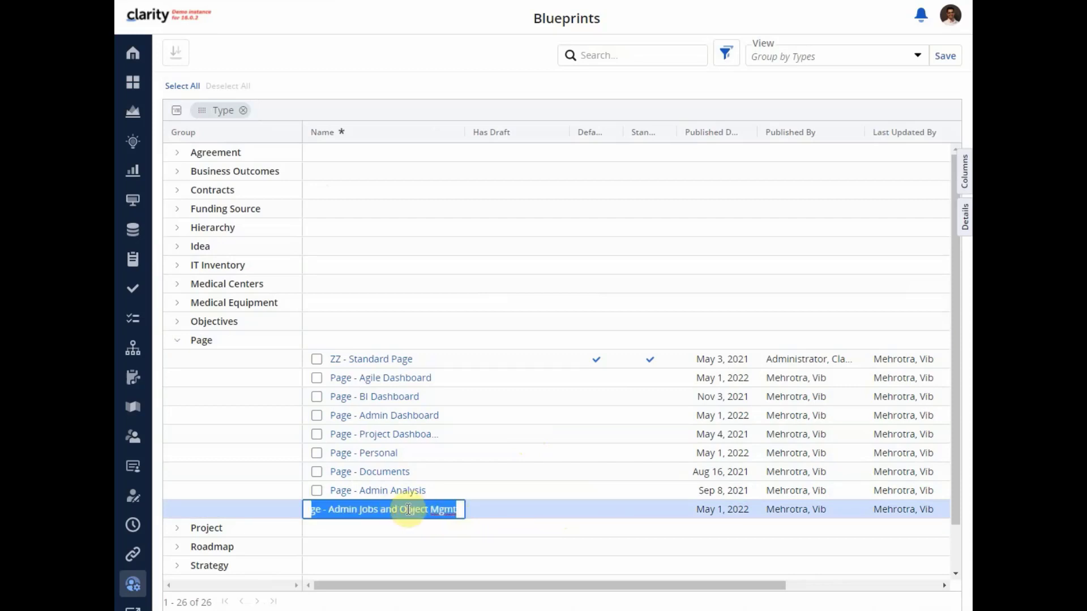
{"action": "left_click", "coordinate": [404, 510]}
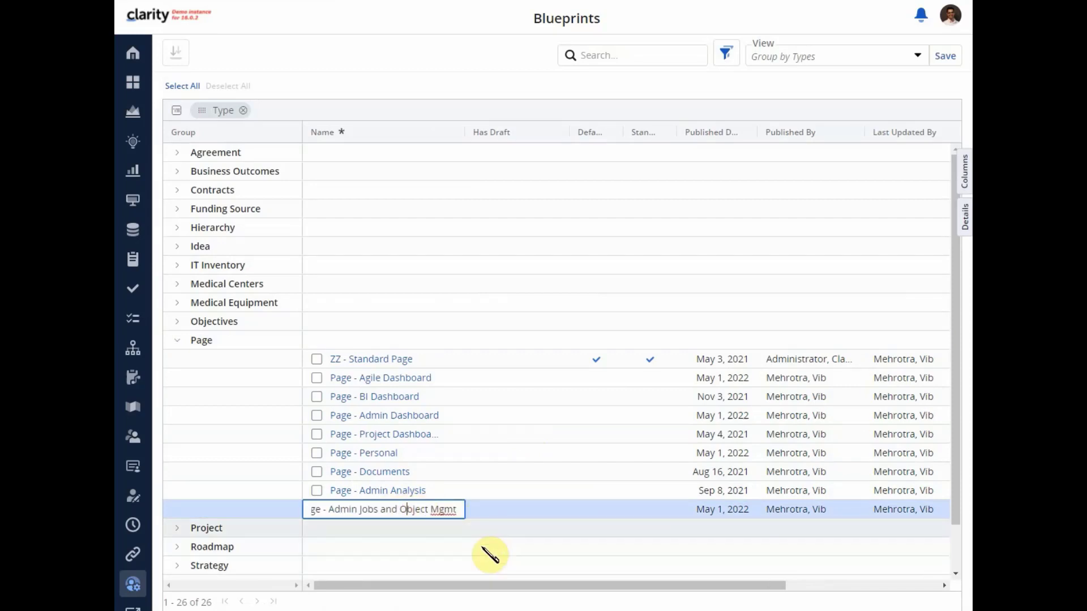
{"action": "left_click", "coordinate": [965, 223]}
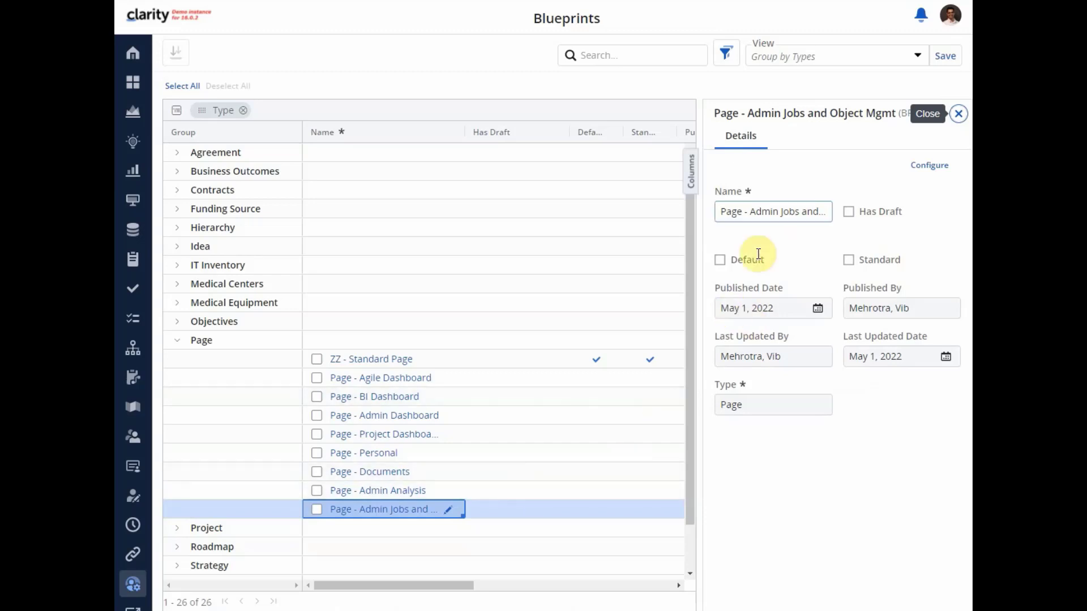
{"action": "left_click", "coordinate": [795, 211]}
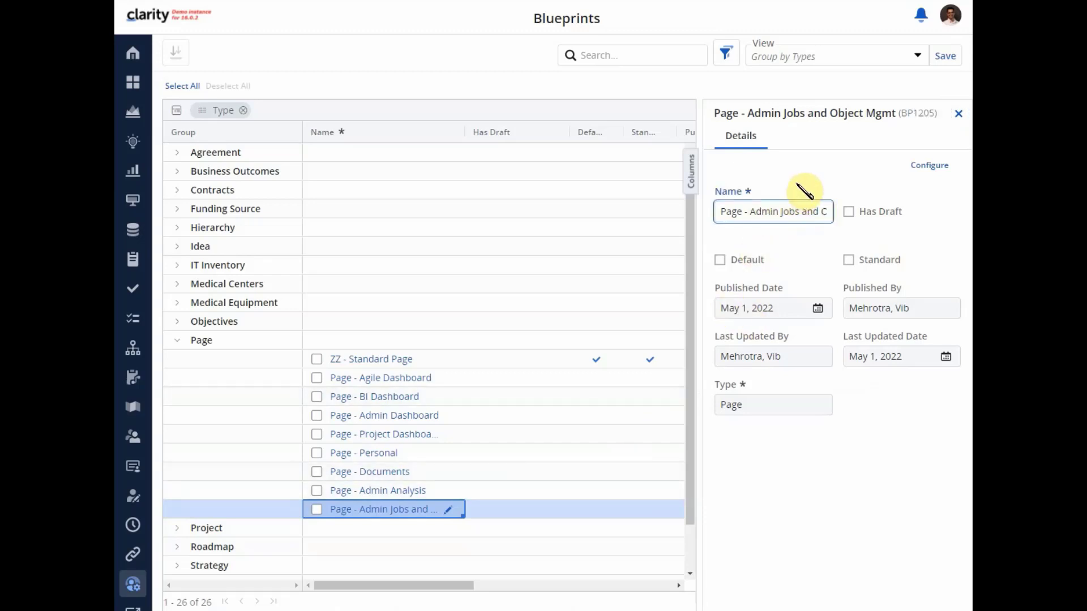
{"action": "left_click", "coordinate": [878, 261]}
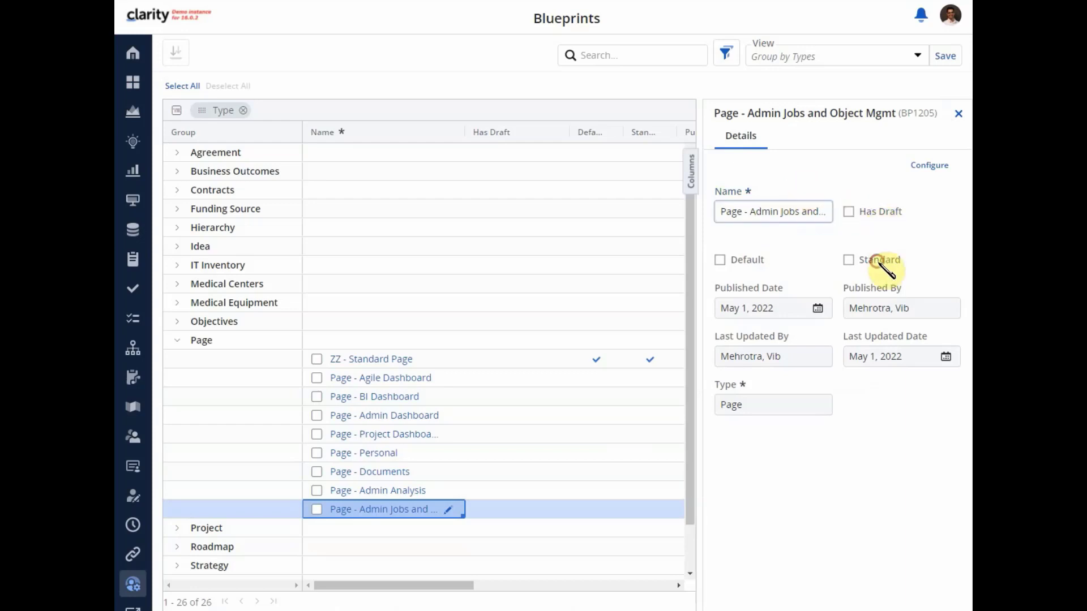
{"action": "left_click", "coordinate": [747, 258]}
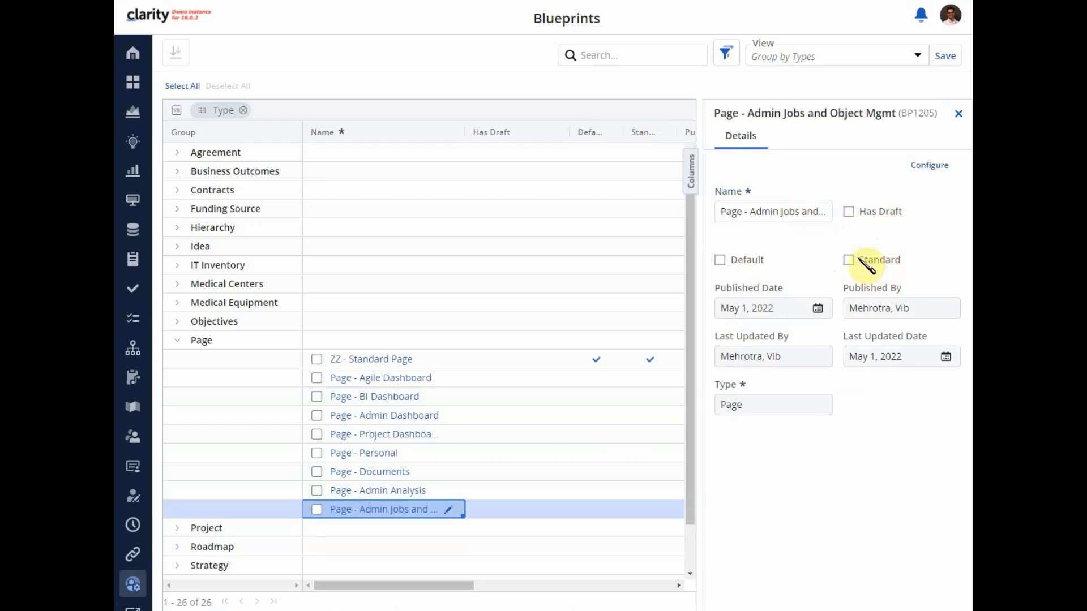
{"action": "left_click", "coordinate": [958, 114]}
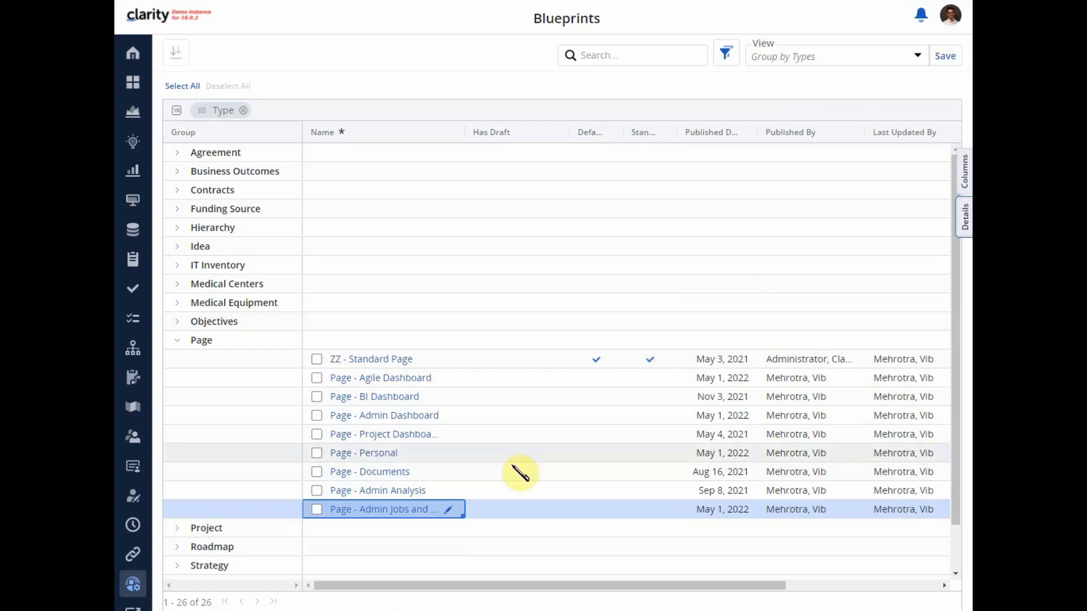
- Examine the actions offered for a single Page blueprint and for several selected ones, clear the selection and collapse the Page group
{"action": "right_click", "coordinate": [480, 507]}
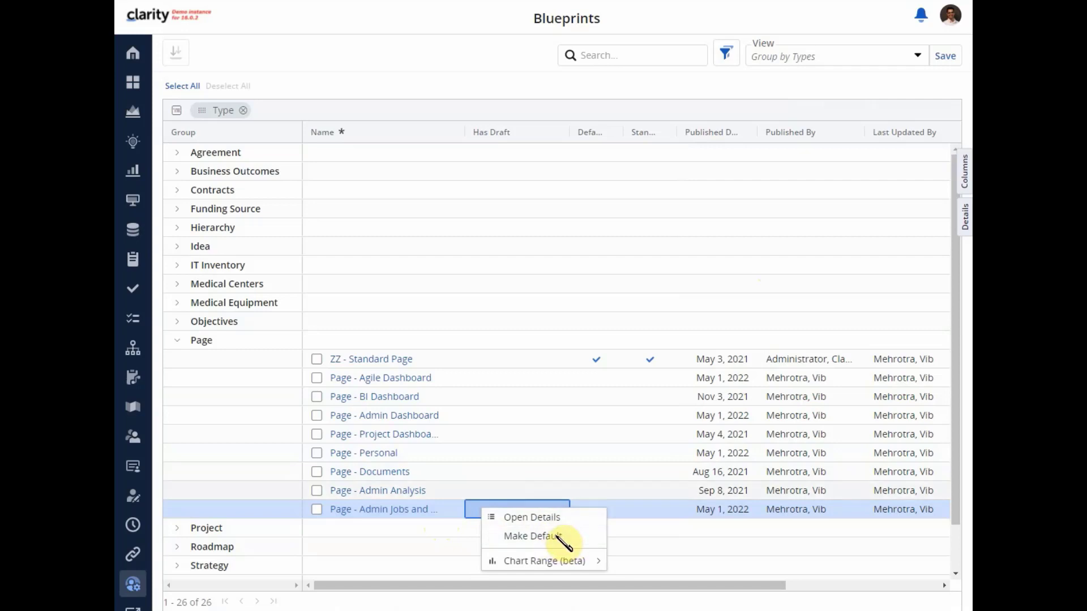
{"action": "left_click", "coordinate": [317, 490]}
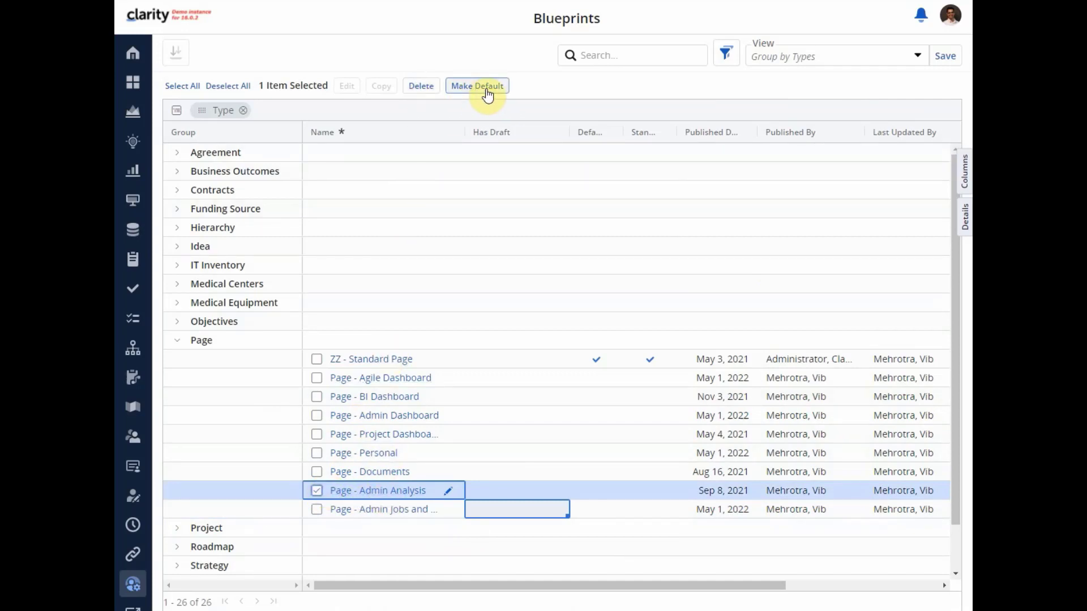
{"action": "left_click", "coordinate": [316, 473]}
{"action": "left_click", "coordinate": [316, 454]}
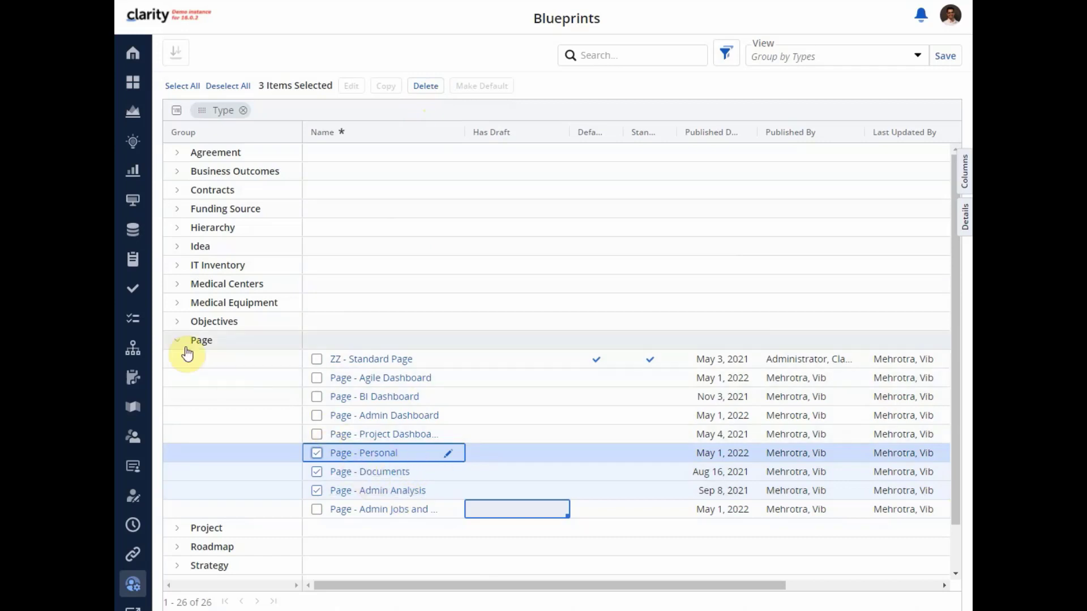
{"action": "left_click", "coordinate": [317, 453]}
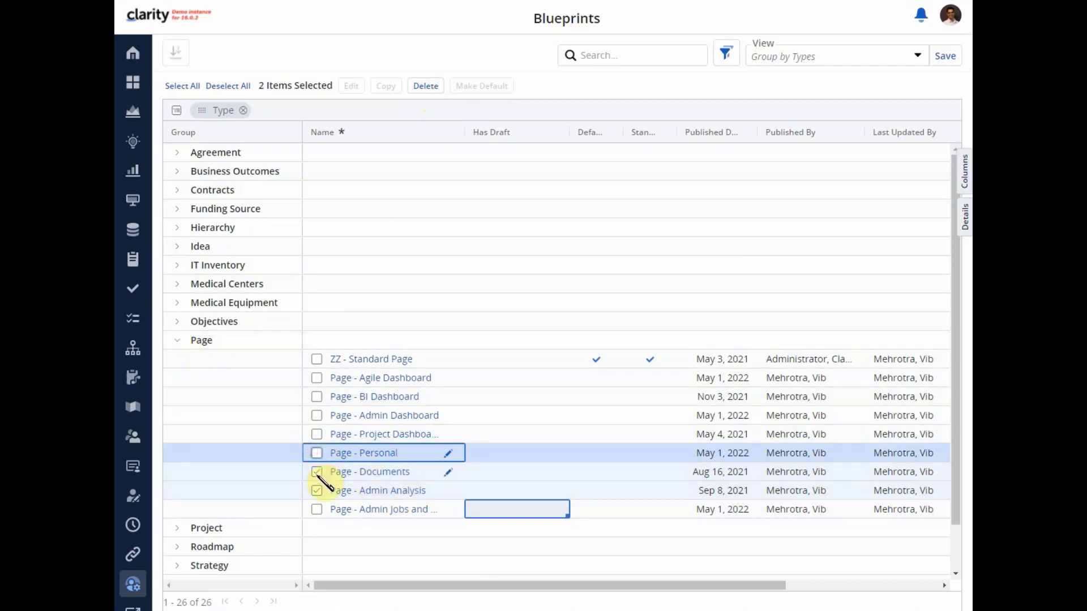
{"action": "left_click", "coordinate": [317, 472]}
{"action": "left_click", "coordinate": [317, 490]}
{"action": "left_click", "coordinate": [178, 344]}
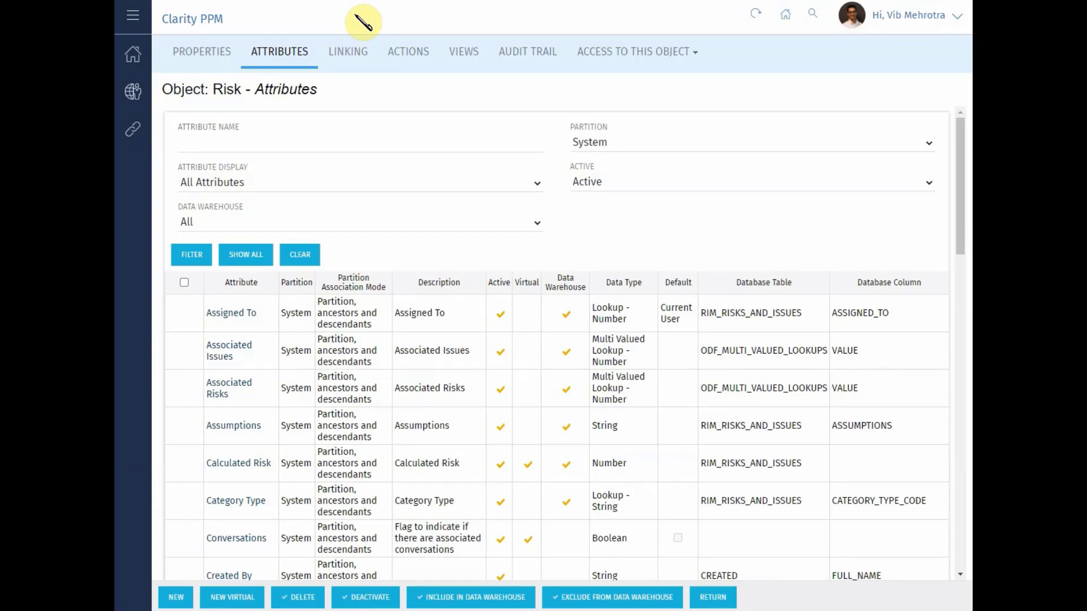
- In classic Clarity PPM, filter the Studio objects by "task" and open the Task object's attributes
{"action": "left_click", "coordinate": [133, 92]}
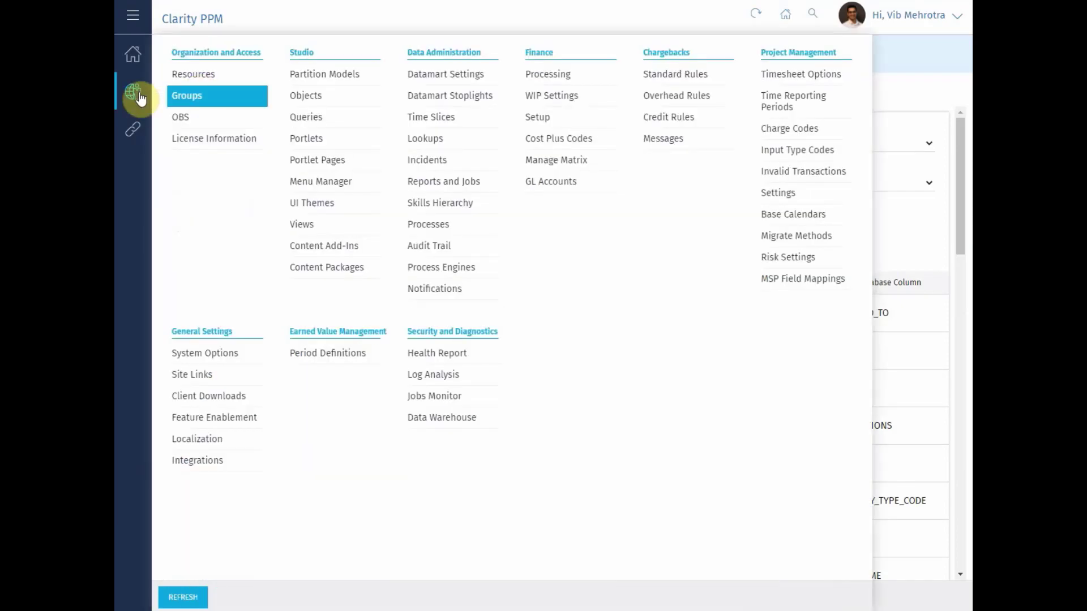
{"action": "left_click", "coordinate": [307, 97]}
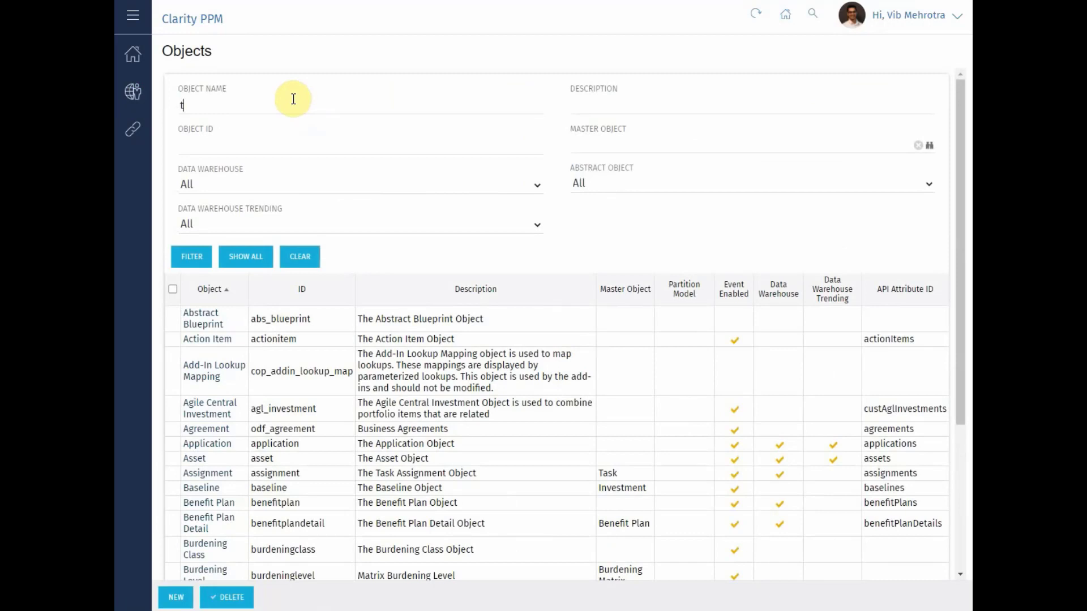
{"action": "key", "text": "Return"}
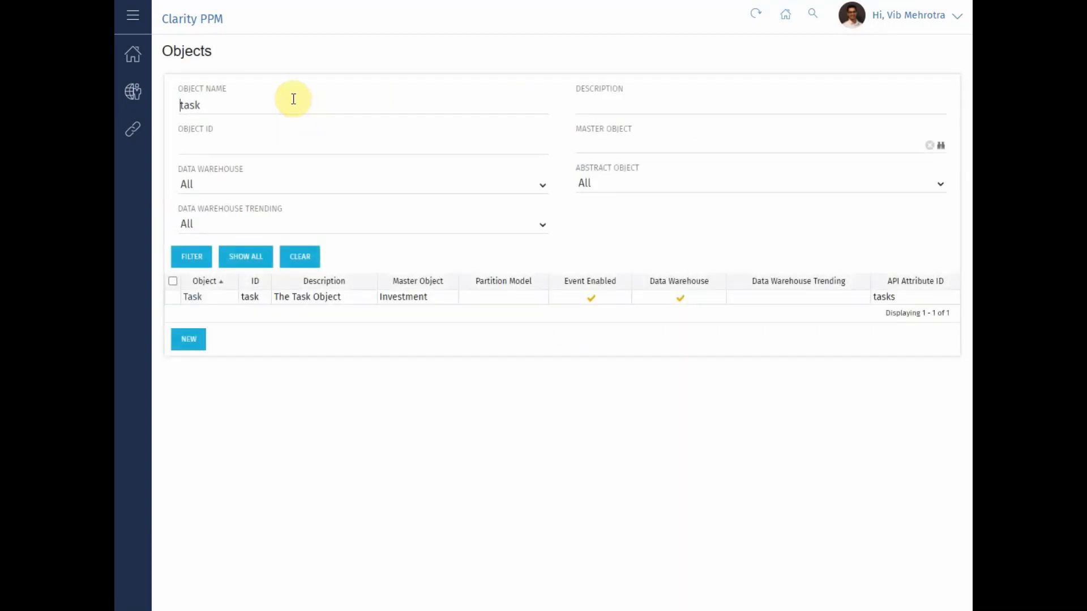
{"action": "left_click", "coordinate": [192, 298]}
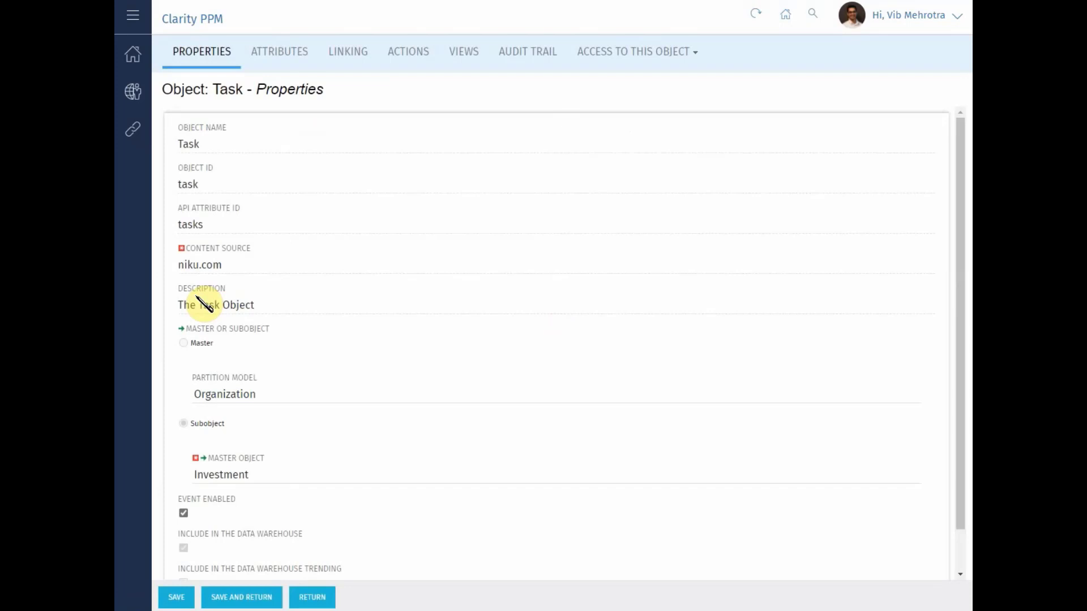
{"action": "left_click", "coordinate": [286, 51]}
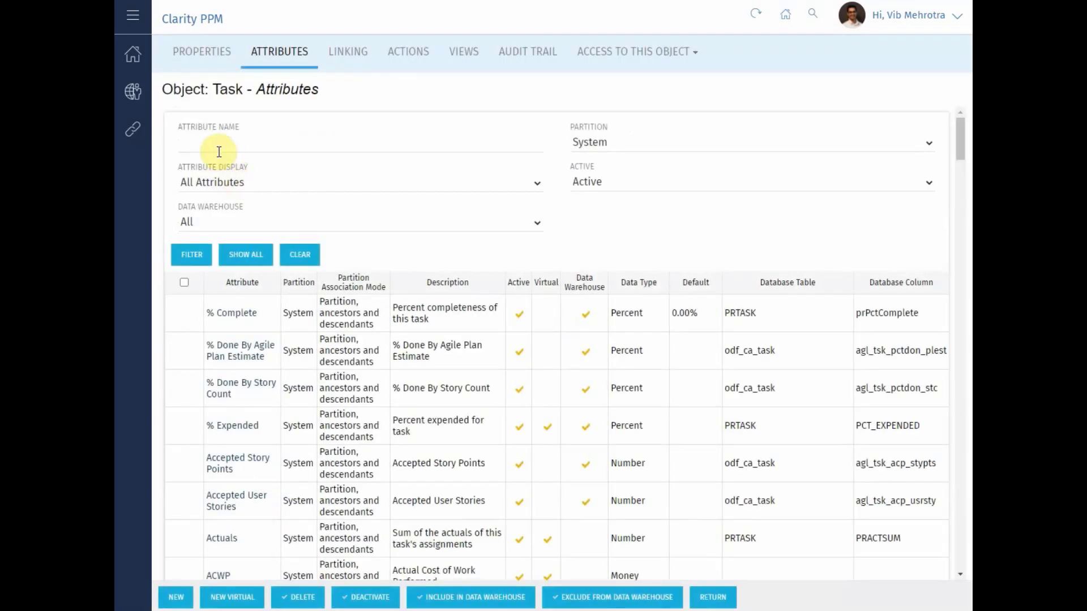
- Filter the Task object's attributes by "id", check the ID attribute's maximum size and return to the attribute list
{"action": "type", "text": "id"}
{"action": "key", "text": "Return"}
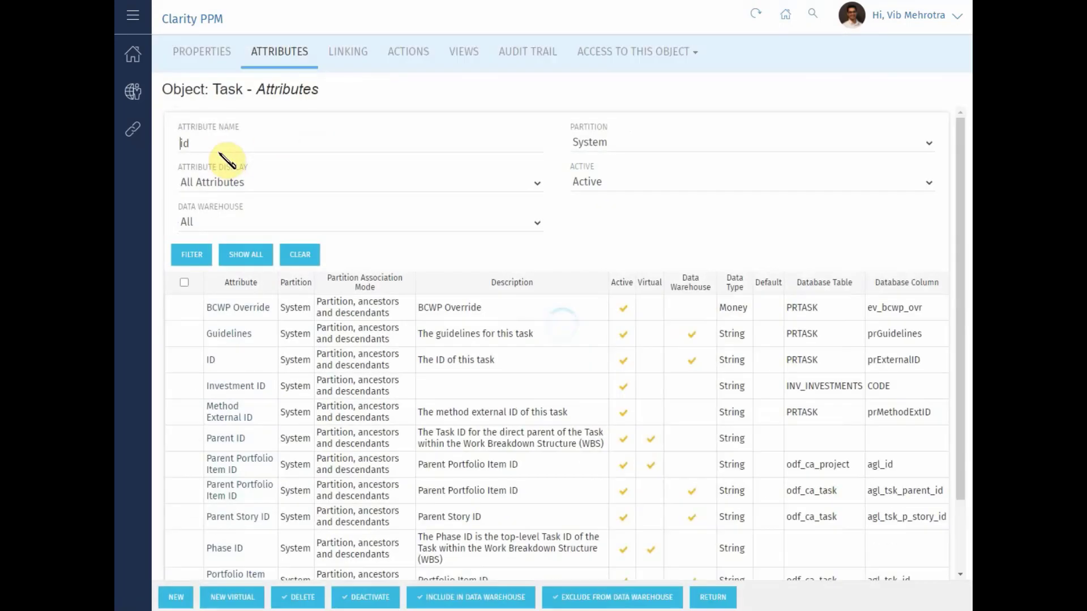
{"action": "left_click", "coordinate": [212, 361]}
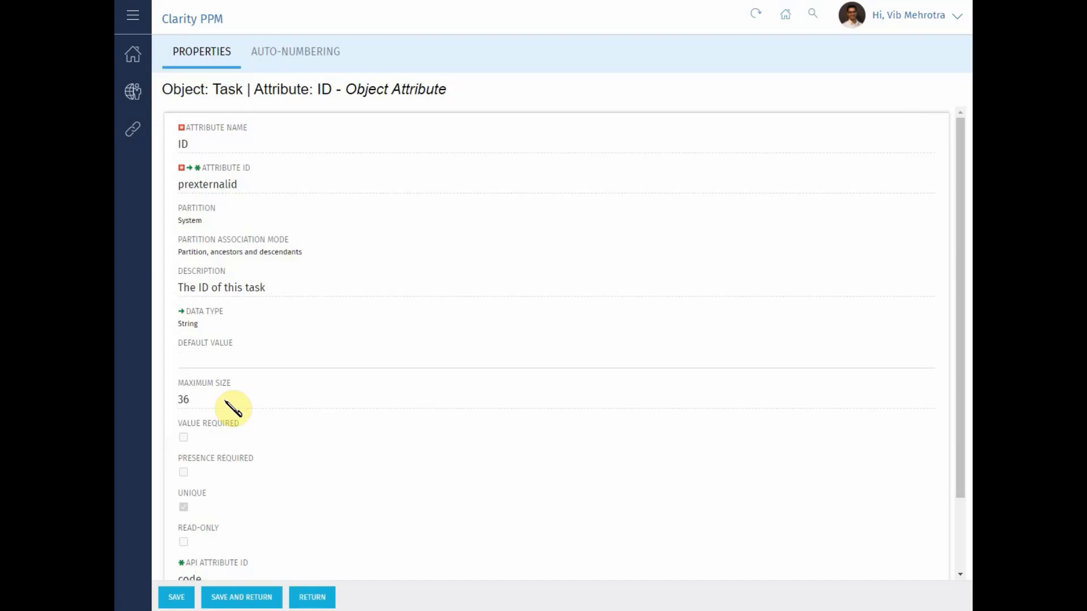
{"action": "left_click", "coordinate": [316, 596]}
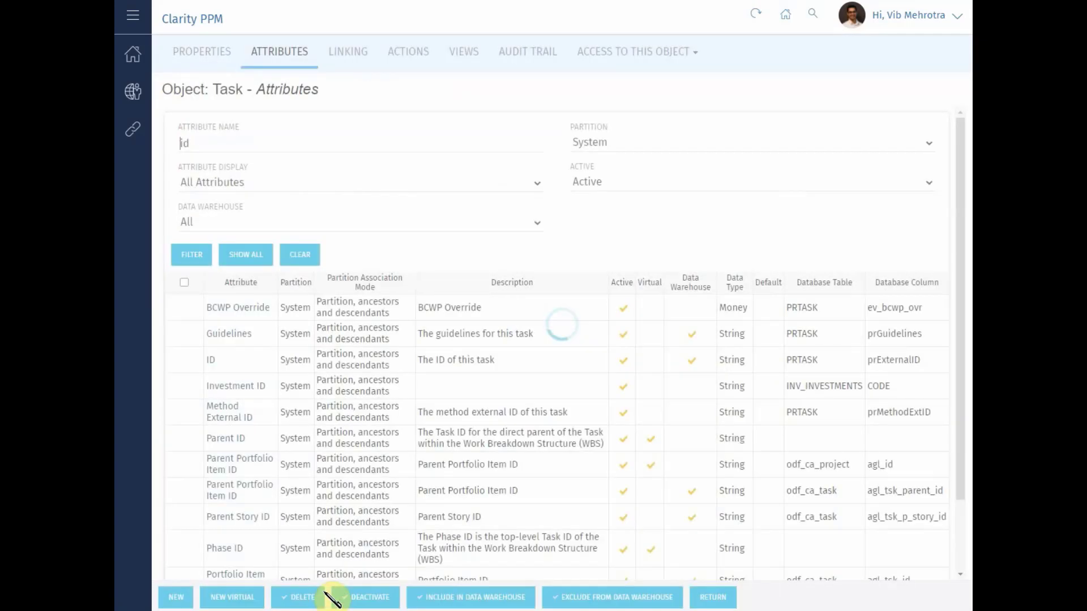
- Leave the Task object's attribute list in classic Clarity PPM and open the Attributes page in the modern Clarity administration area
{"action": "left_click", "coordinate": [711, 599]}
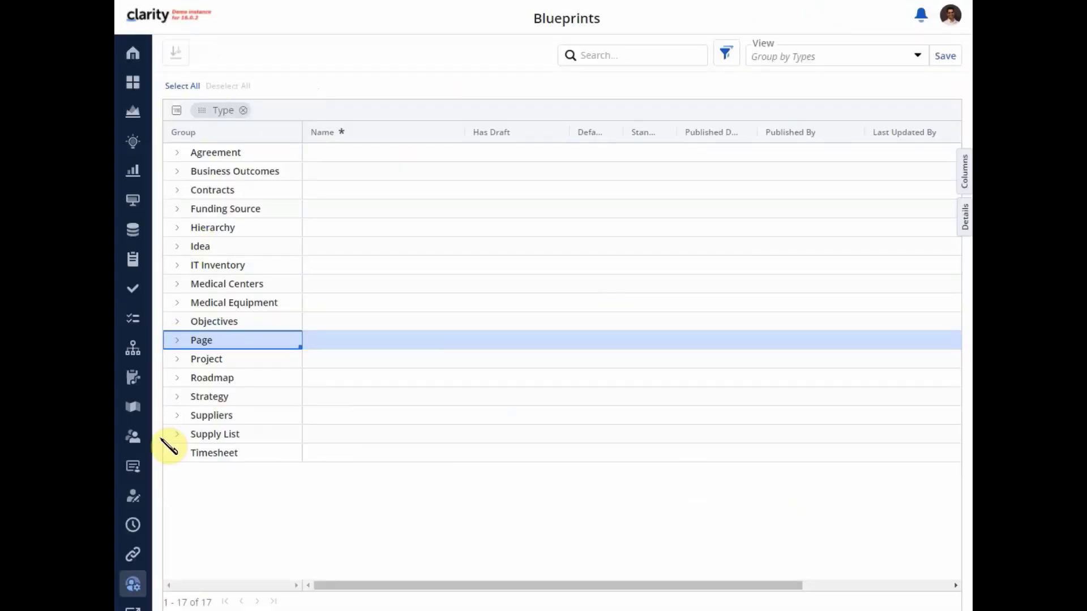
{"action": "left_click", "coordinate": [136, 585]}
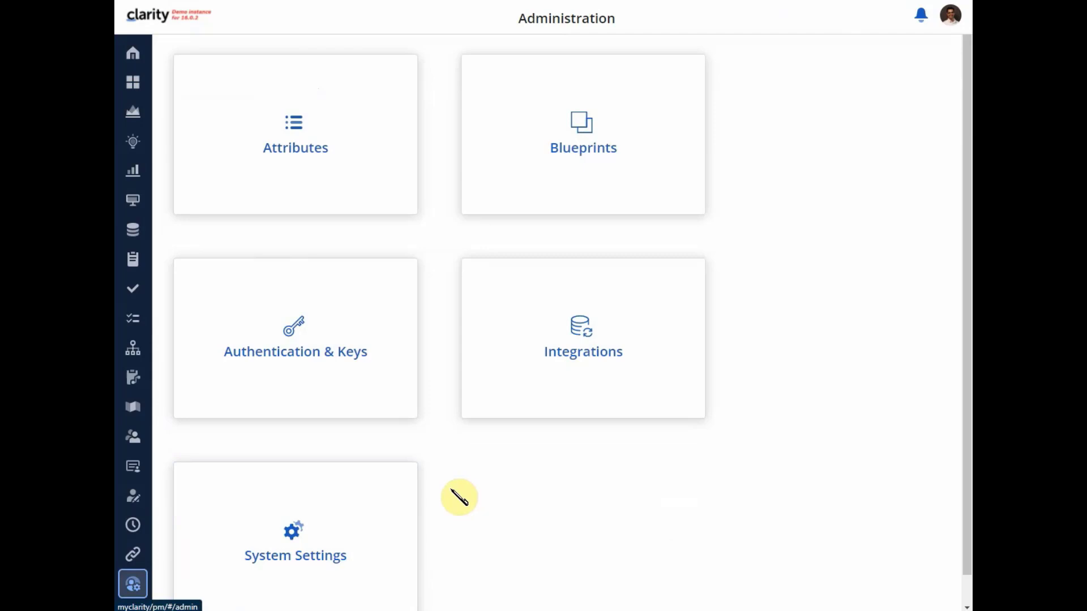
{"action": "left_click", "coordinate": [289, 165]}
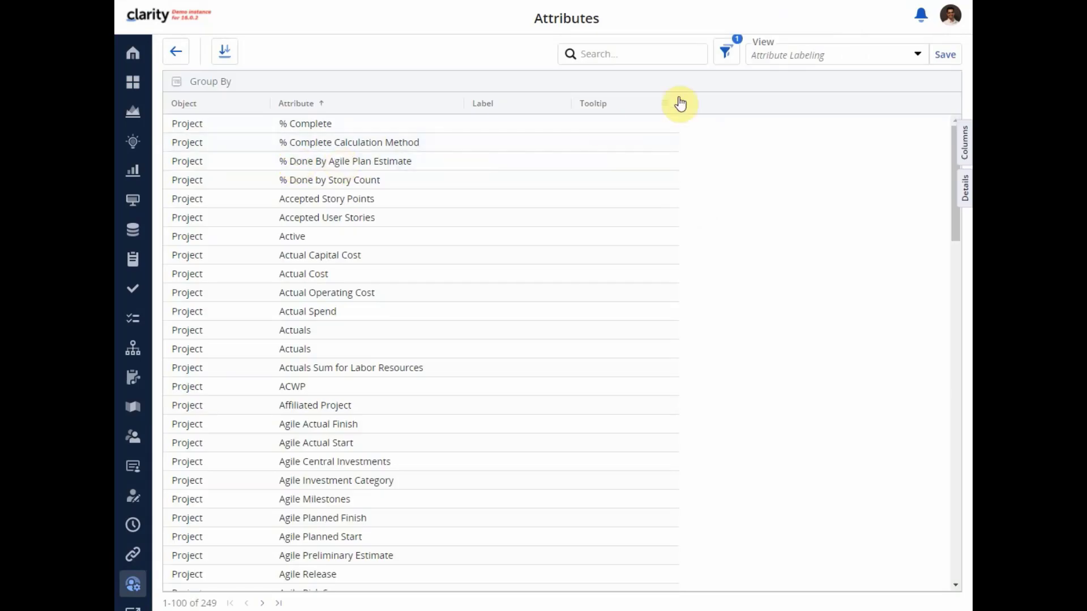
- In the Attribute Labeling view, change the Object filter to Status Report and look through the listed attributes
{"action": "left_click", "coordinate": [725, 52]}
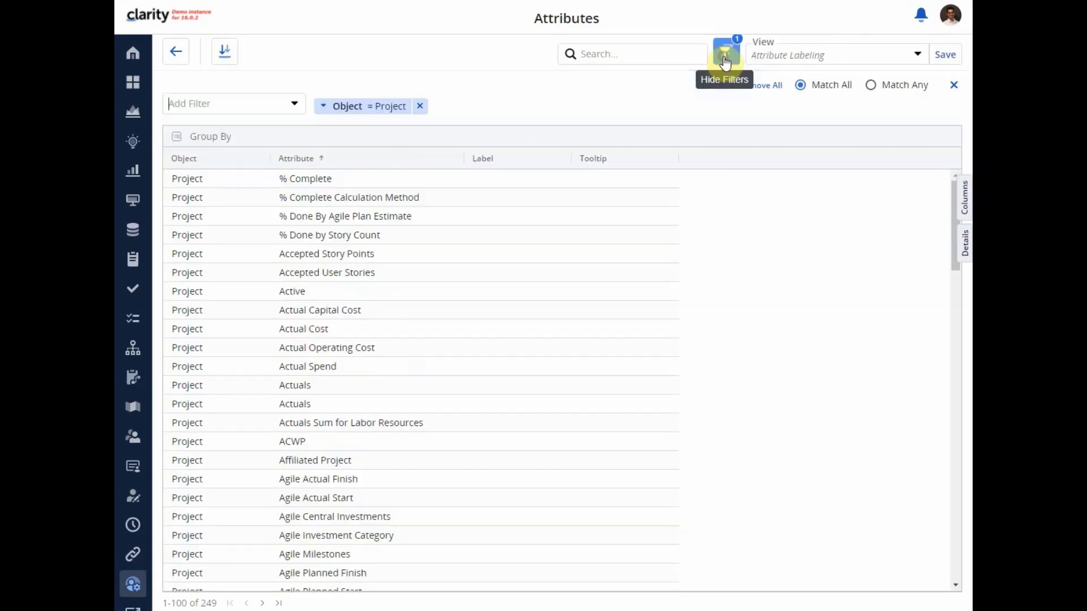
{"action": "left_click", "coordinate": [345, 106]}
{"action": "left_click", "coordinate": [328, 201]}
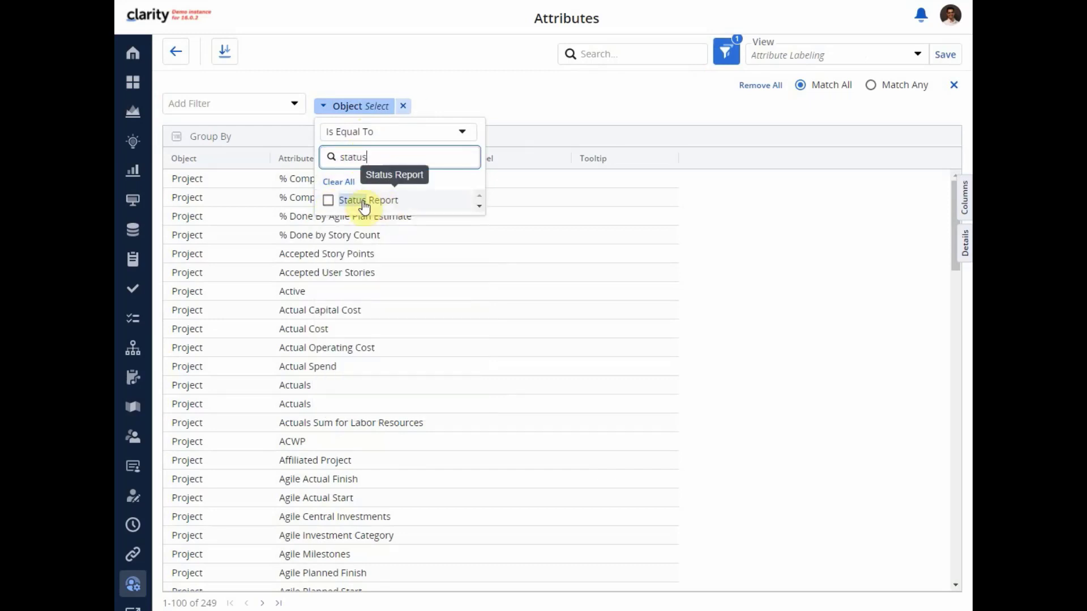
{"action": "left_click", "coordinate": [404, 203]}
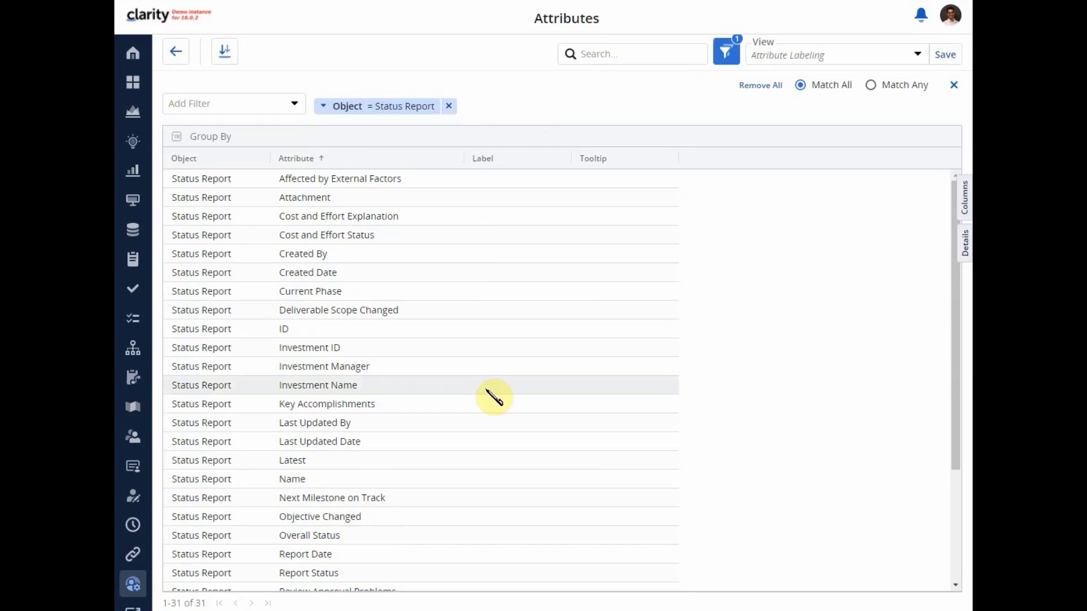
{"action": "scroll", "coordinate": [492, 399], "scroll_direction": "down", "scroll_amount": 3}
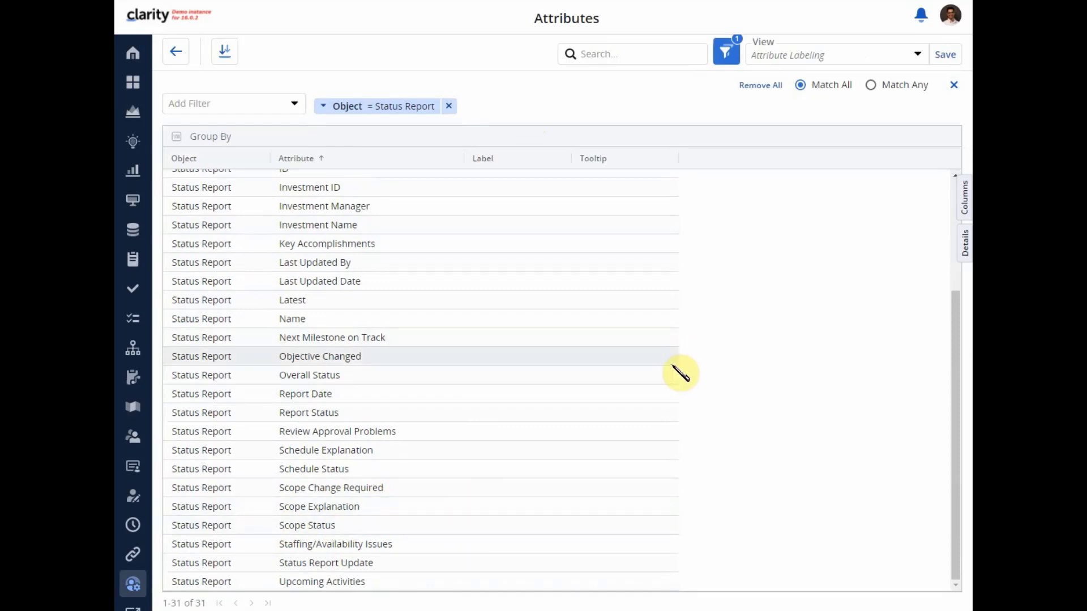
- Switch the attributes grid to the Default View and filter it to Object equal to Status Report
{"action": "left_click", "coordinate": [917, 54]}
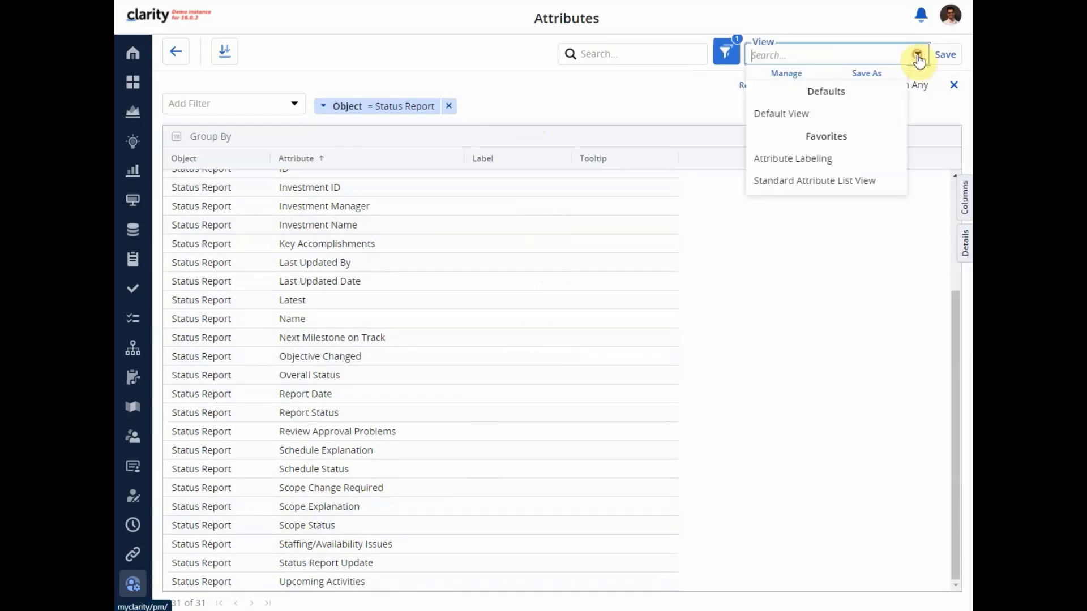
{"action": "left_click", "coordinate": [795, 116]}
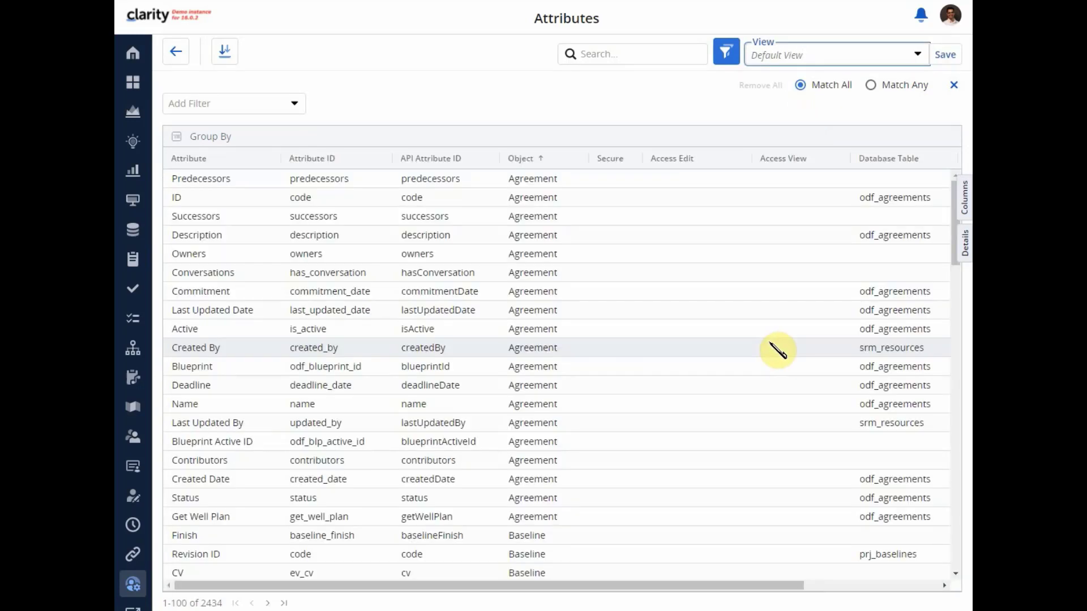
{"action": "left_click", "coordinate": [726, 52]}
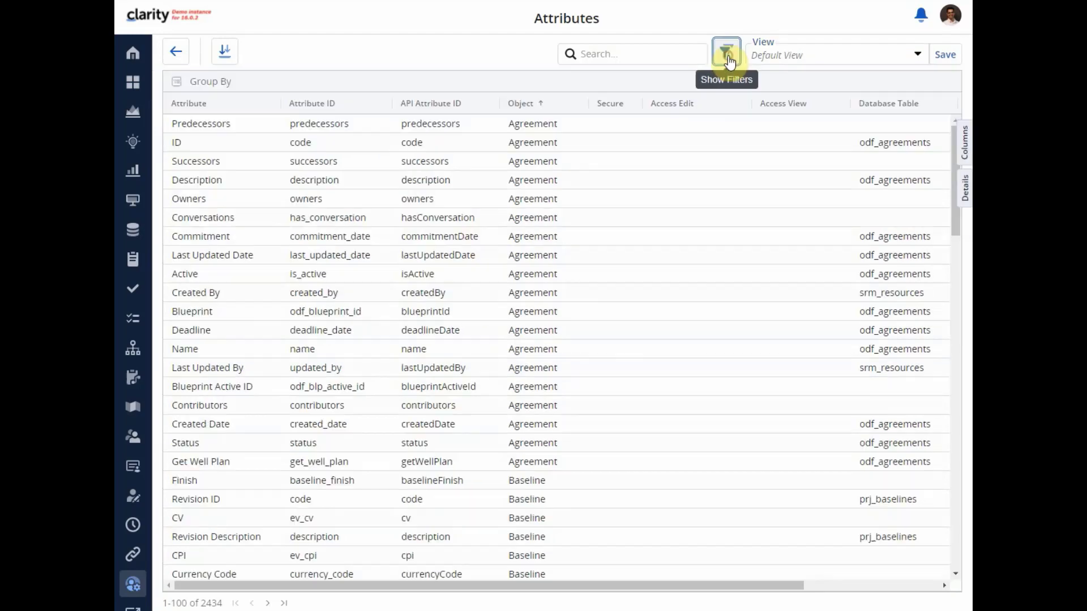
{"action": "left_click", "coordinate": [726, 51]}
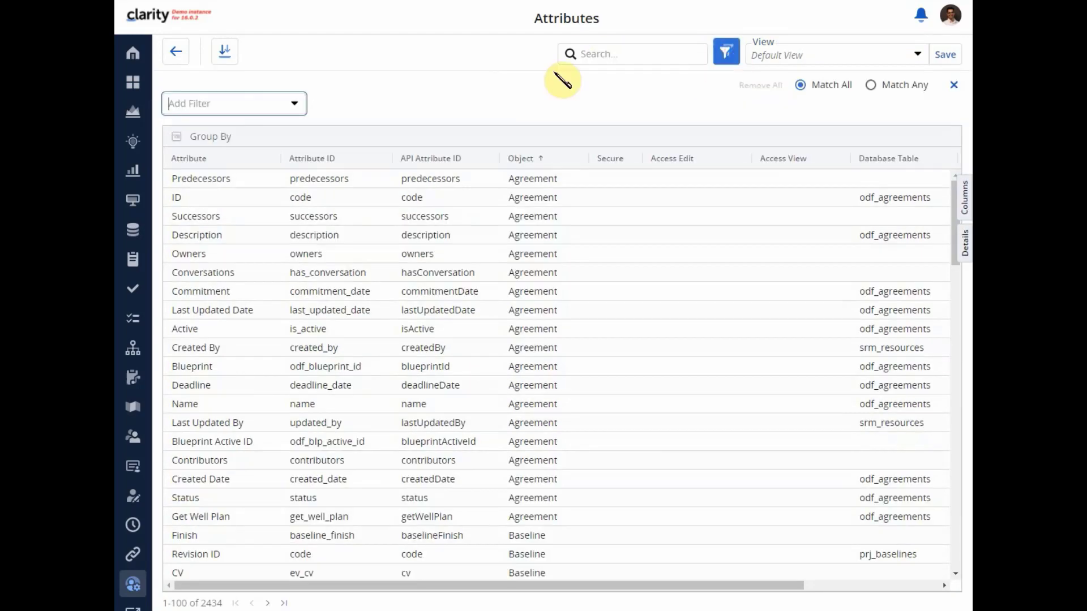
{"action": "left_click", "coordinate": [292, 102]}
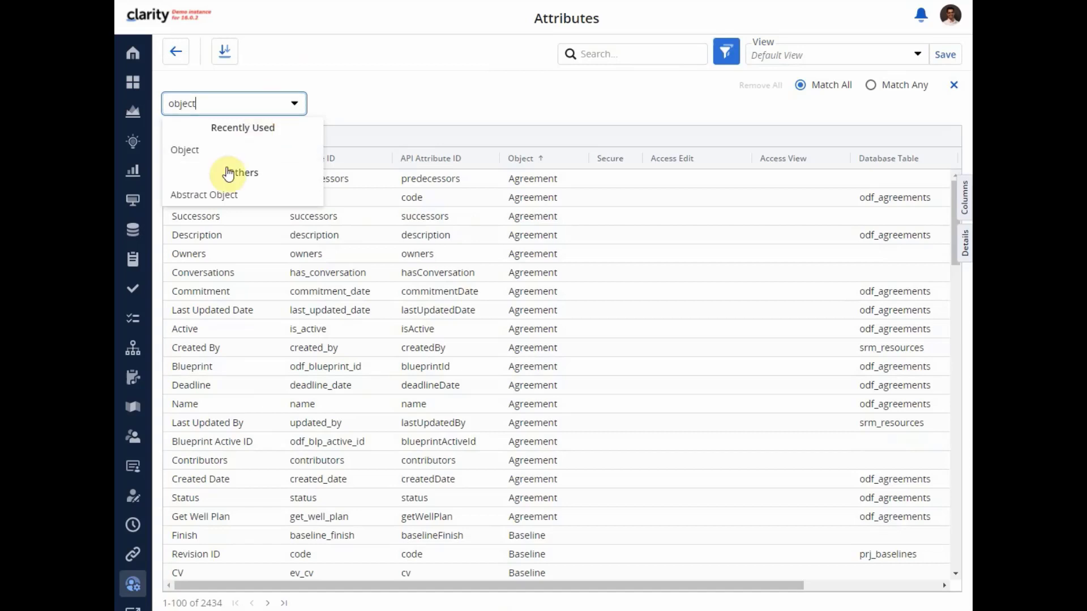
{"action": "left_click", "coordinate": [220, 150]}
{"action": "left_click", "coordinate": [376, 150]}
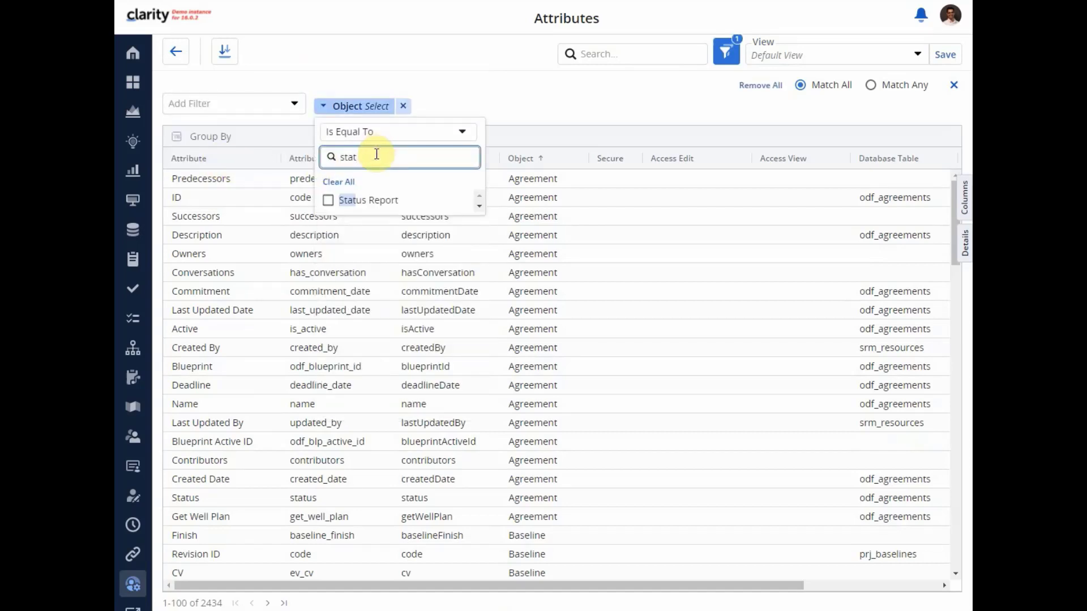
{"action": "left_click", "coordinate": [375, 199]}
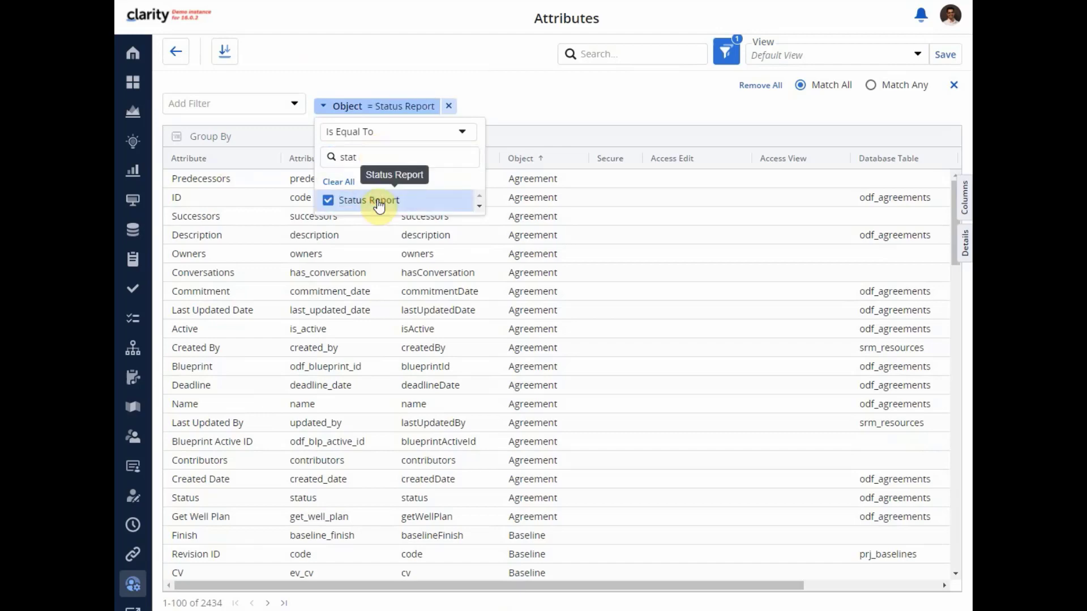
{"action": "left_click", "coordinate": [528, 105]}
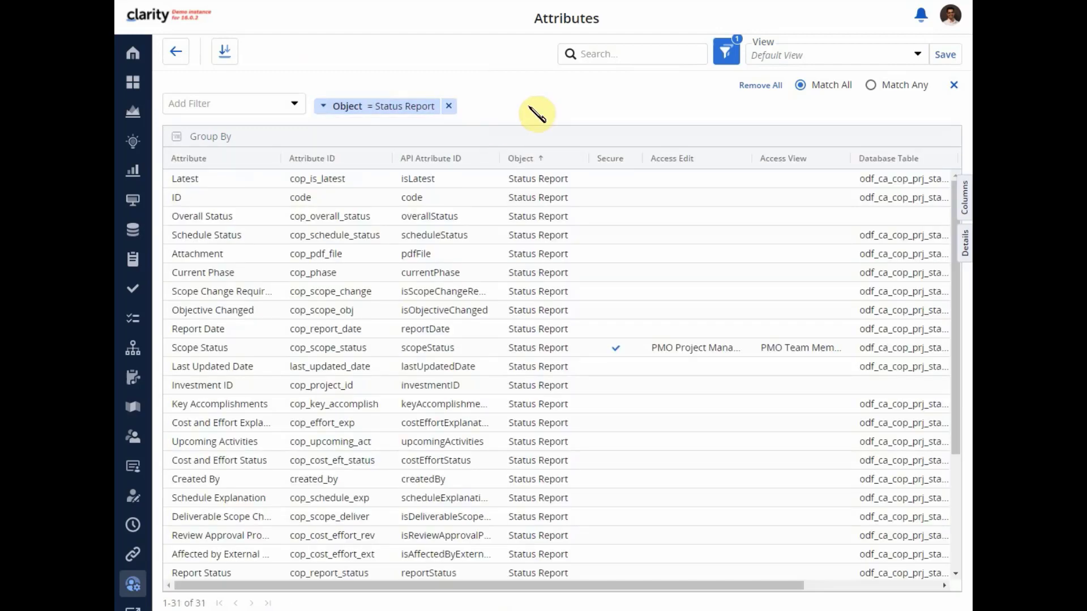
- Sort the Status Report attributes by attribute name and examine which are secured and their edit and view access
{"action": "left_click", "coordinate": [229, 160]}
{"action": "scroll", "coordinate": [449, 384], "scroll_direction": "down", "scroll_amount": 3}
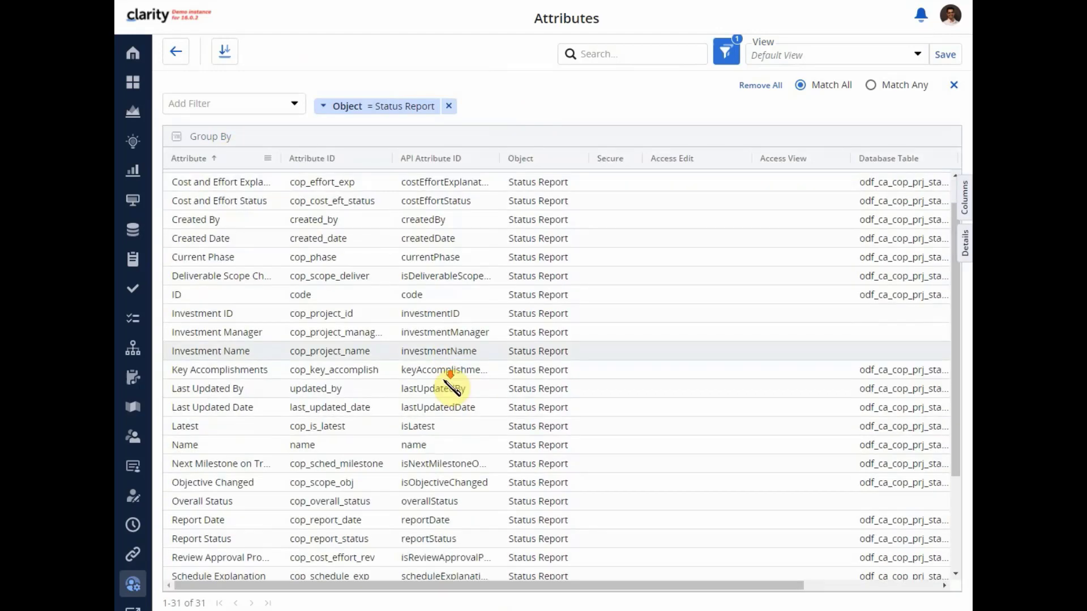
{"action": "scroll", "coordinate": [448, 385], "scroll_direction": "down", "scroll_amount": 1}
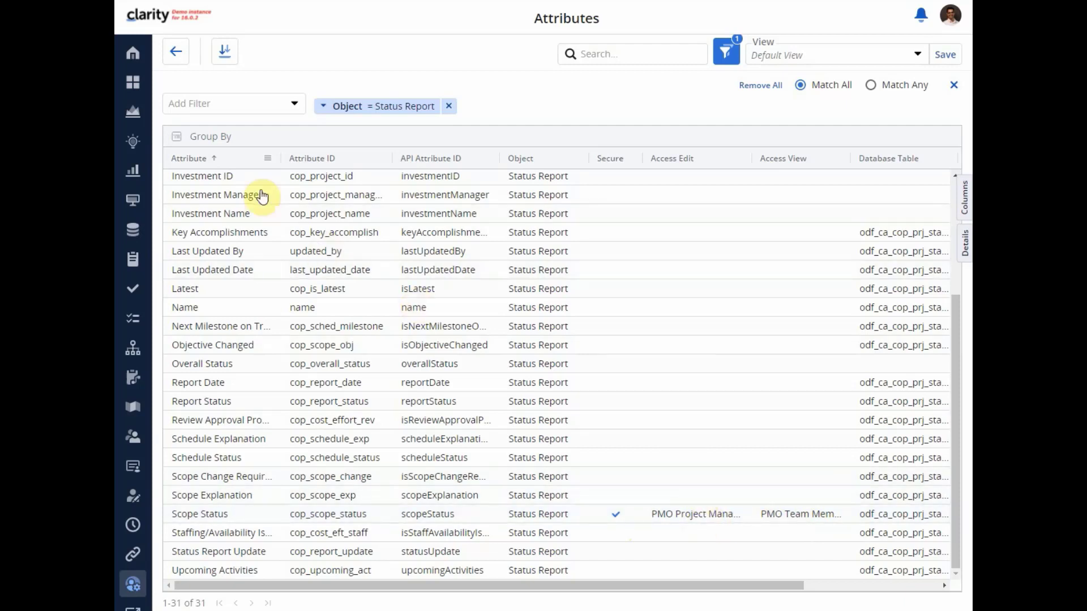
- Open the status report of the Incident Response Playbooks project and check the security indicator on Scope Status
{"action": "left_click", "coordinate": [142, 117]}
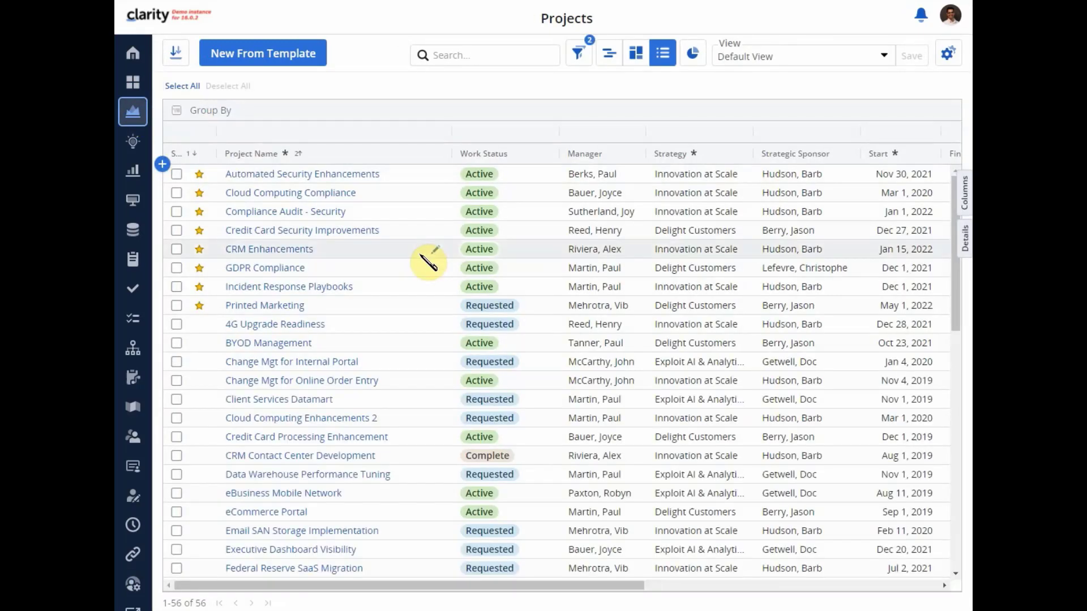
{"action": "left_click", "coordinate": [282, 291]}
{"action": "left_click", "coordinate": [282, 289]}
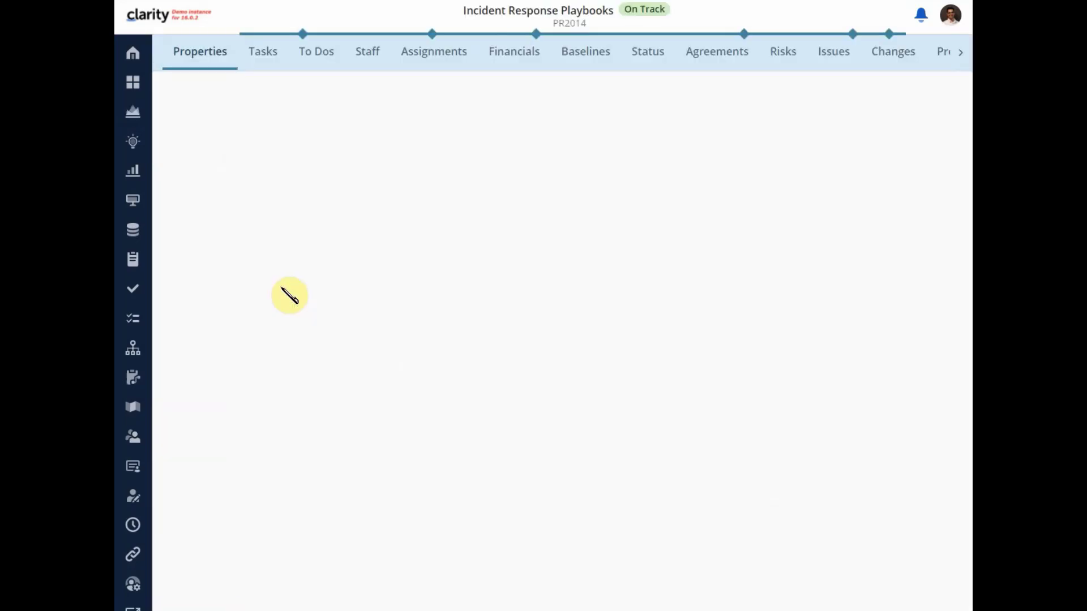
{"action": "left_click", "coordinate": [649, 57]}
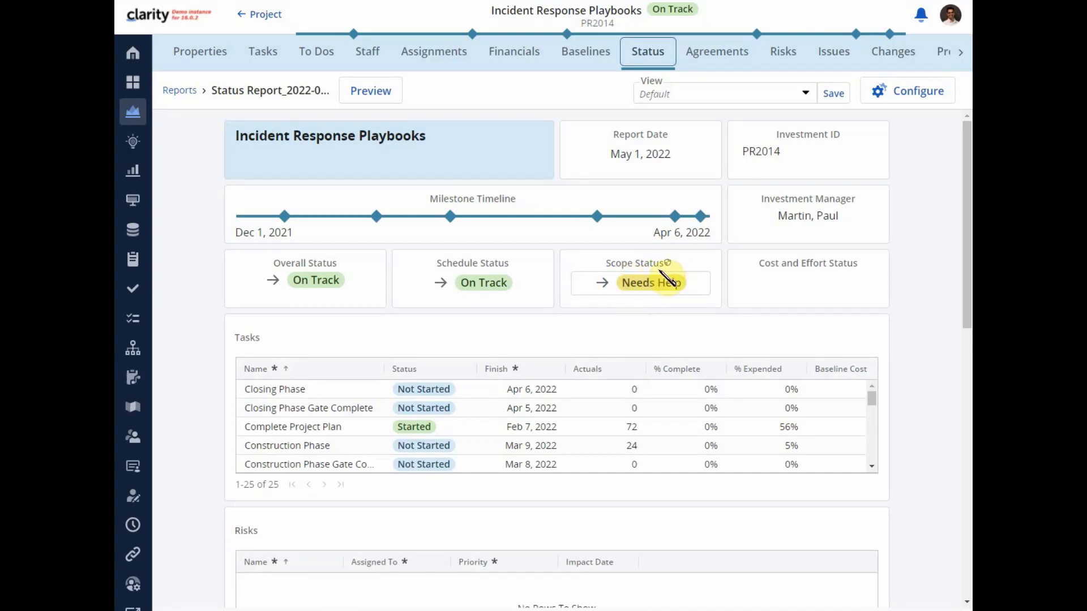
{"action": "mouse_move", "coordinate": [669, 264]}
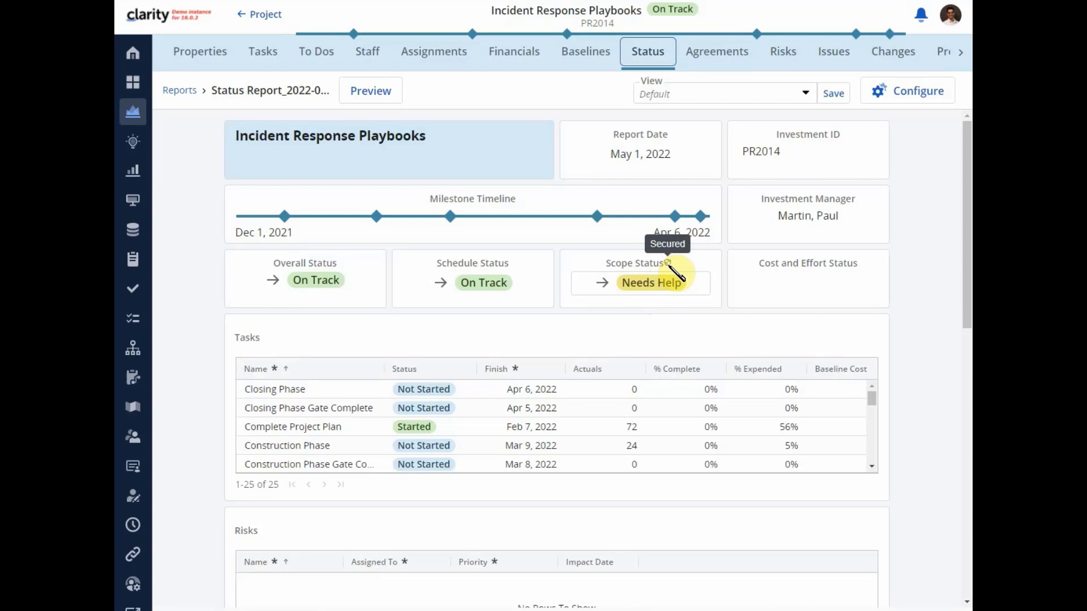
- Set the report's Scope Status to On Track, then check its options again and close them without another change
{"action": "left_click", "coordinate": [663, 281]}
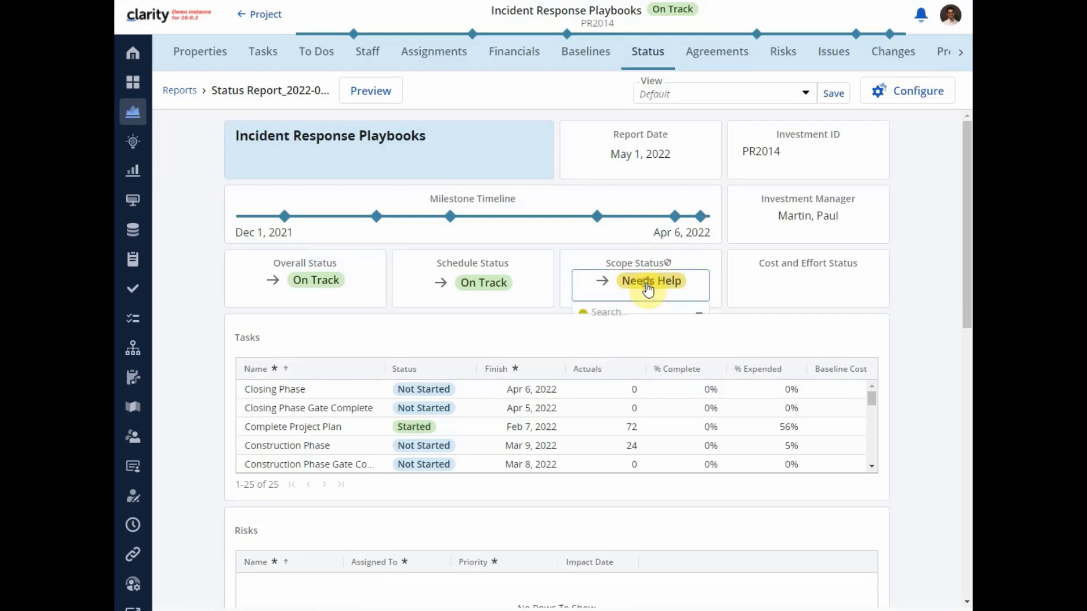
{"action": "left_click", "coordinate": [698, 283]}
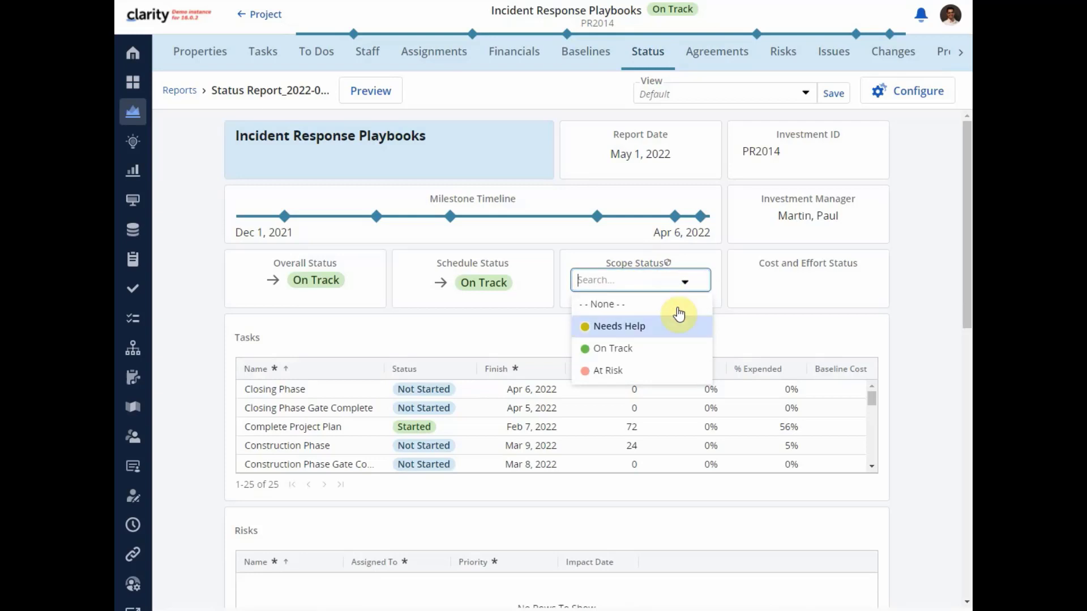
{"action": "left_click", "coordinate": [637, 348]}
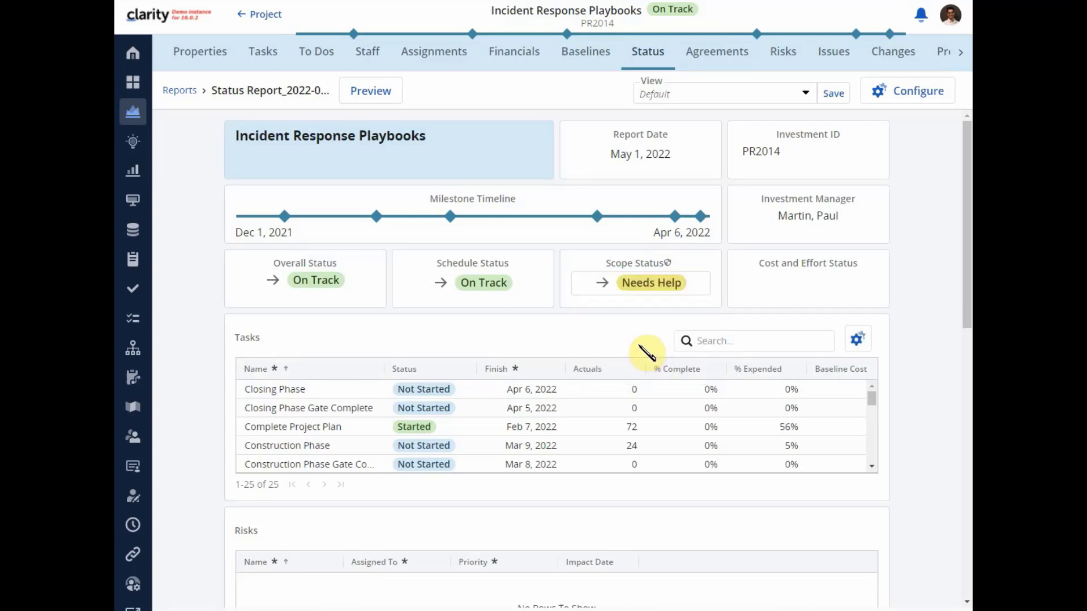
{"action": "left_click", "coordinate": [643, 297]}
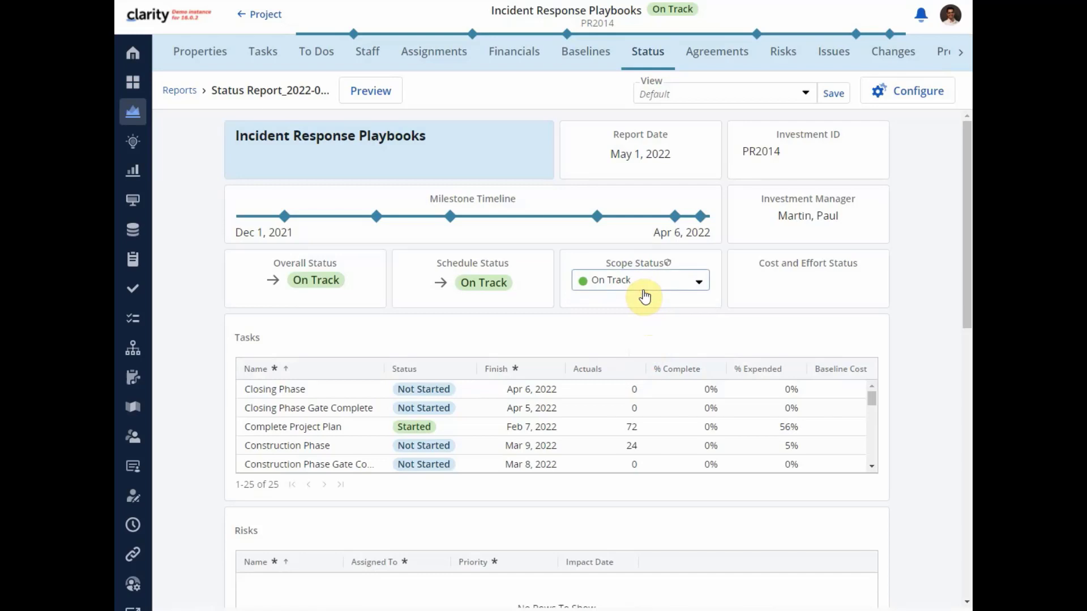
{"action": "left_click", "coordinate": [704, 285]}
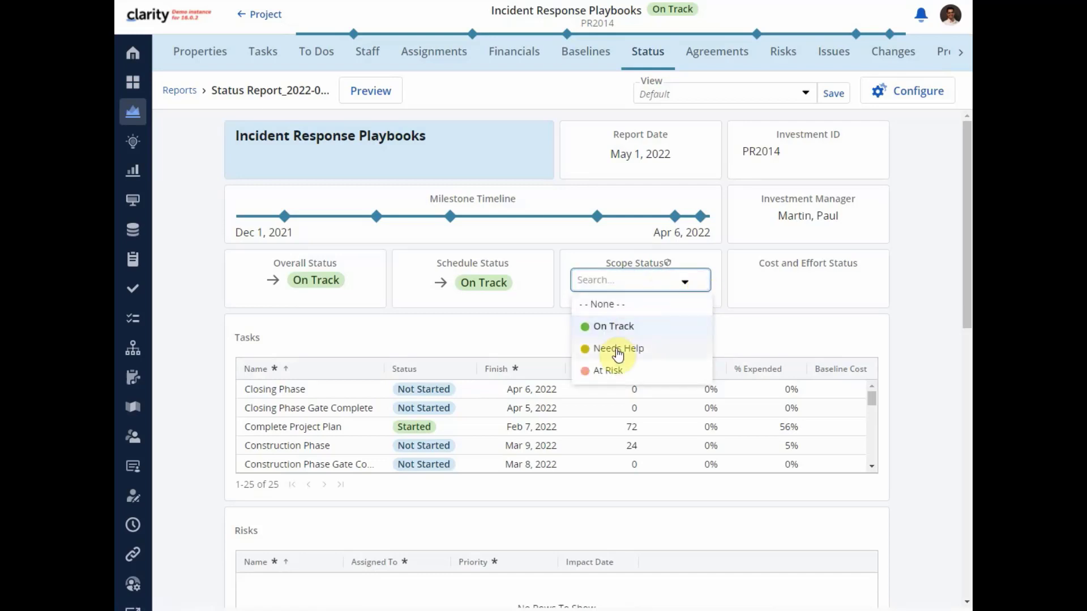
{"action": "left_click", "coordinate": [922, 311]}
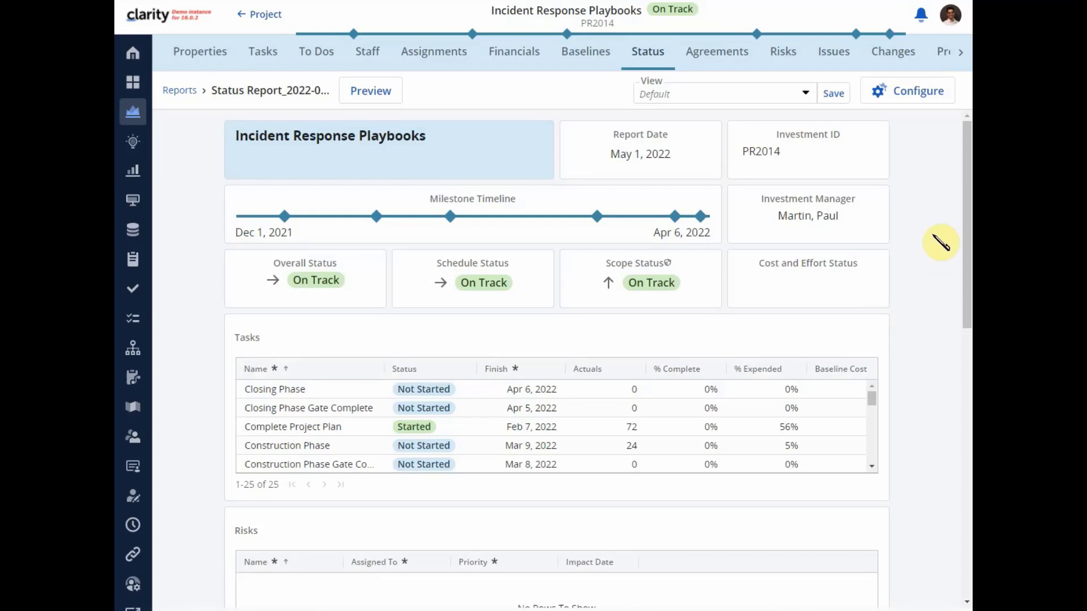
- Log out and log in as a different user with the saved username and password
{"action": "left_click", "coordinate": [955, 23]}
{"action": "left_click", "coordinate": [863, 127]}
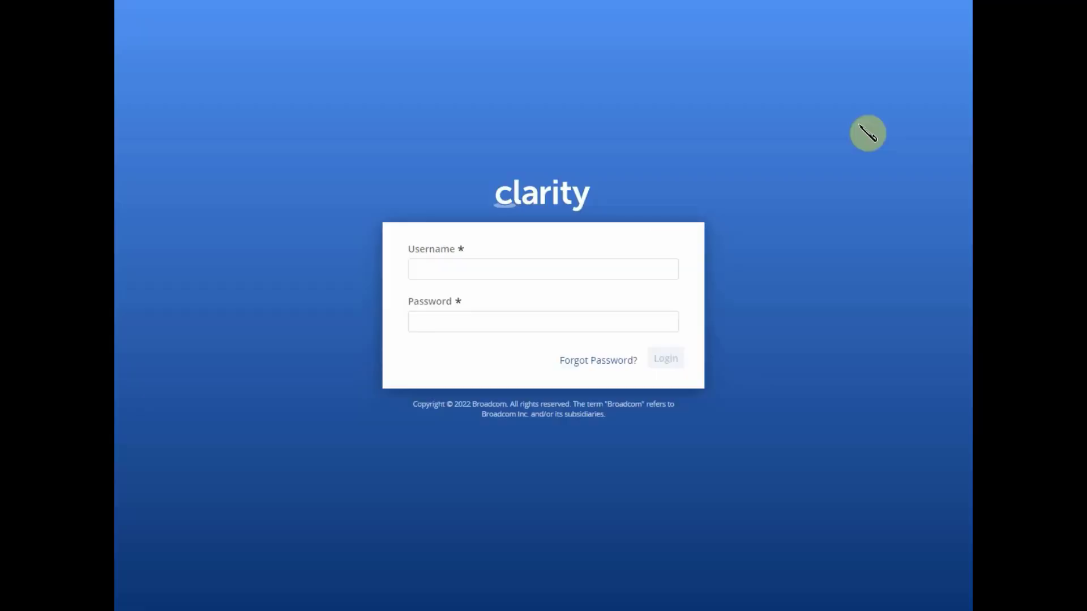
{"action": "left_click", "coordinate": [499, 269]}
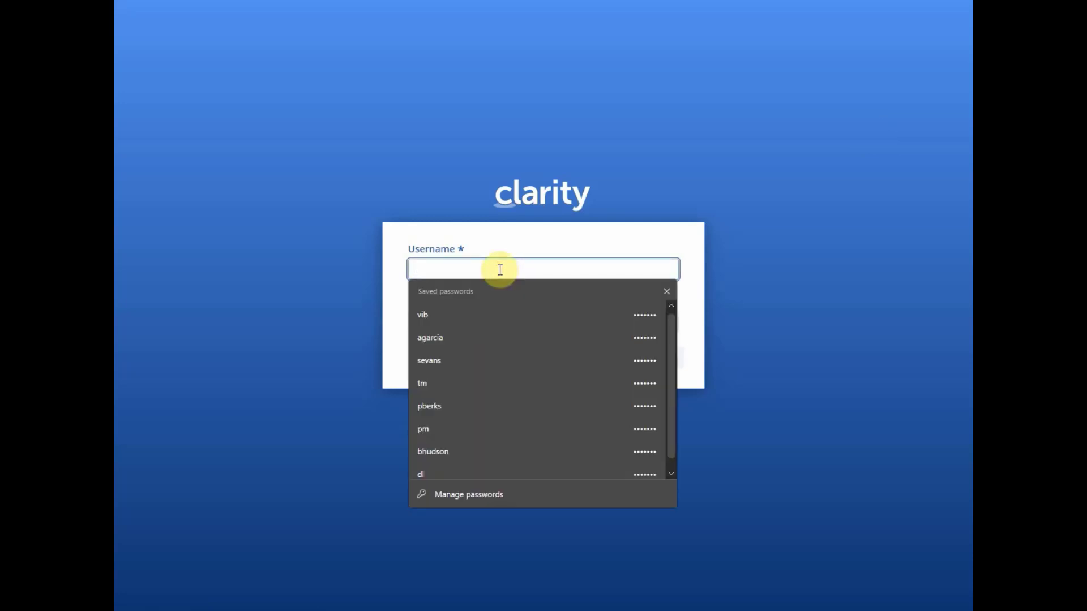
{"action": "left_click", "coordinate": [483, 361]}
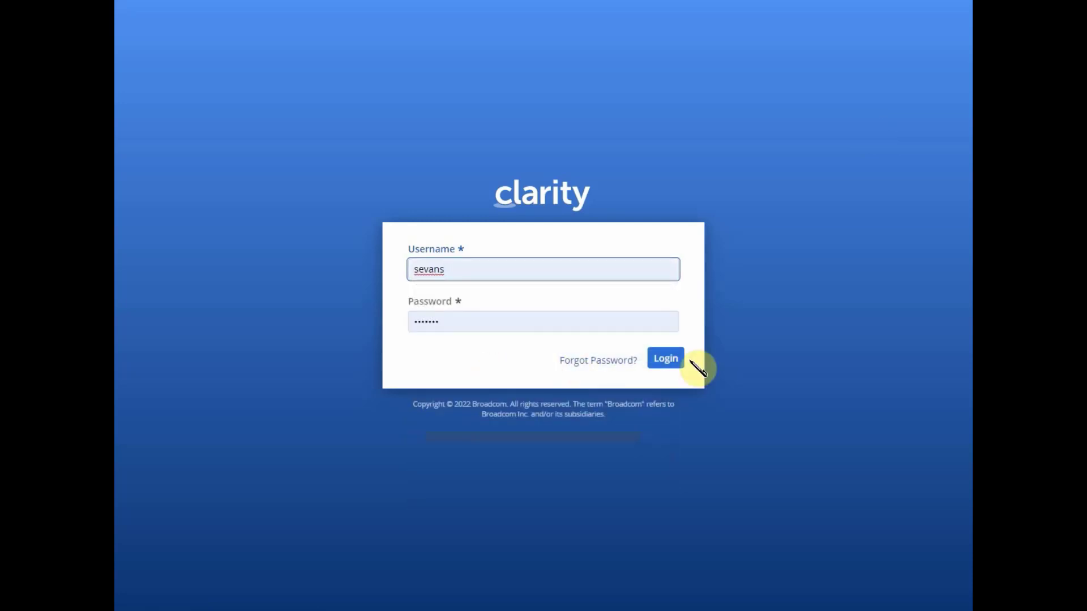
{"action": "left_click", "coordinate": [671, 359]}
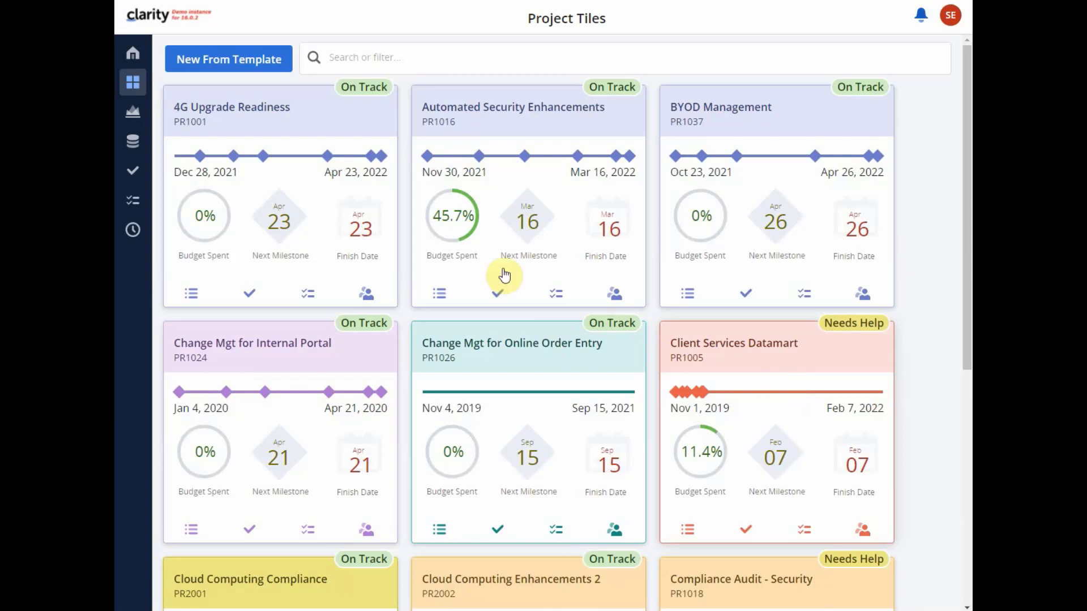
- Open the status report of the Incident Response Playbooks project from the projects list
{"action": "left_click", "coordinate": [139, 116]}
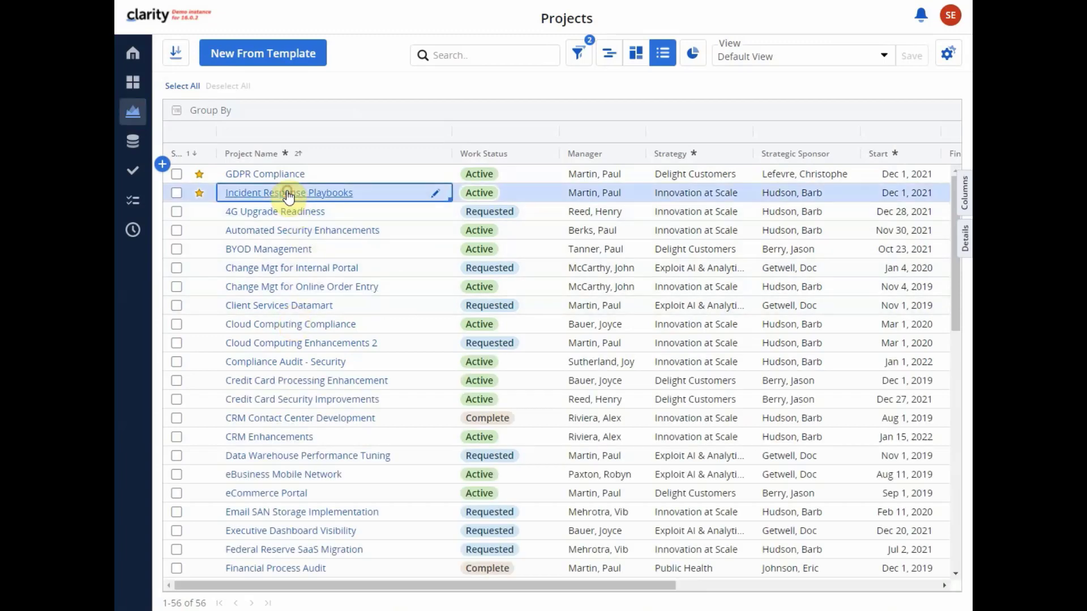
{"action": "left_click", "coordinate": [289, 194]}
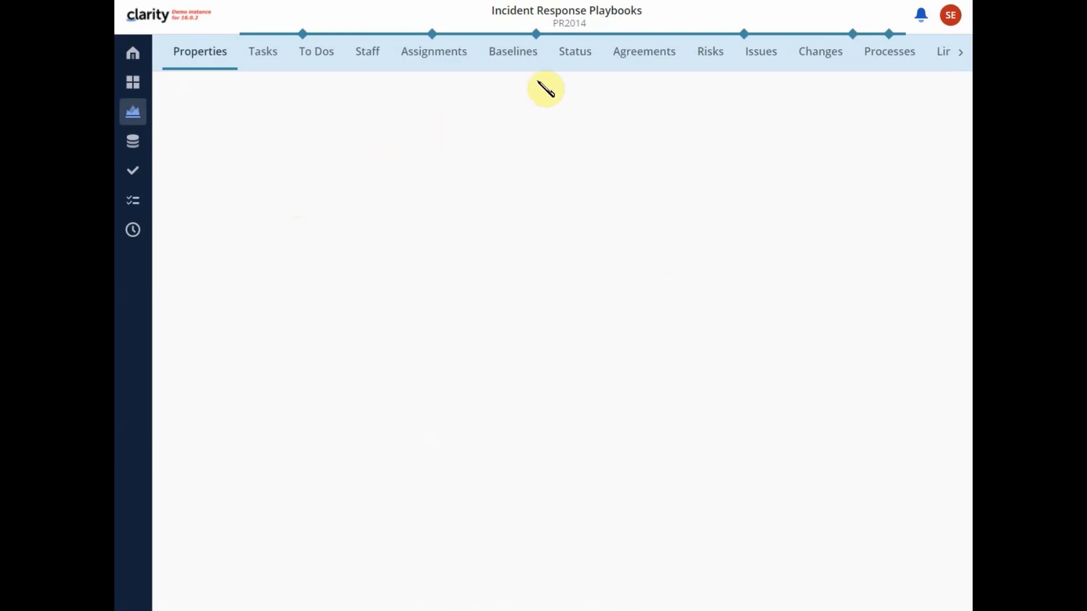
{"action": "left_click", "coordinate": [577, 54]}
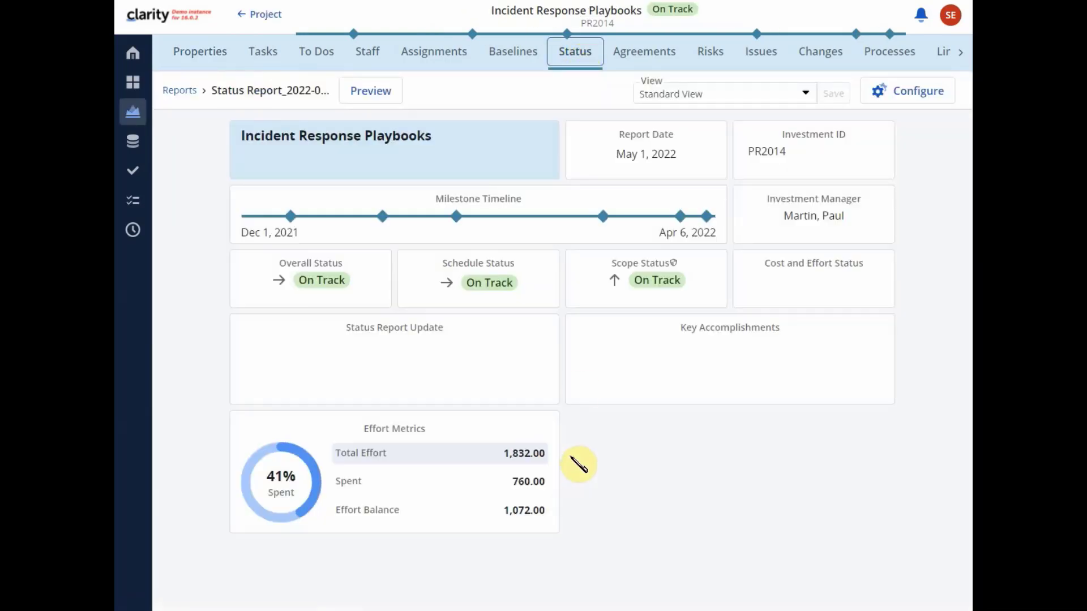
- Try to edit the secured Scope Status in the open report, then in the final report's row of the reports list
{"action": "left_click", "coordinate": [638, 284]}
{"action": "left_click", "coordinate": [621, 284]}
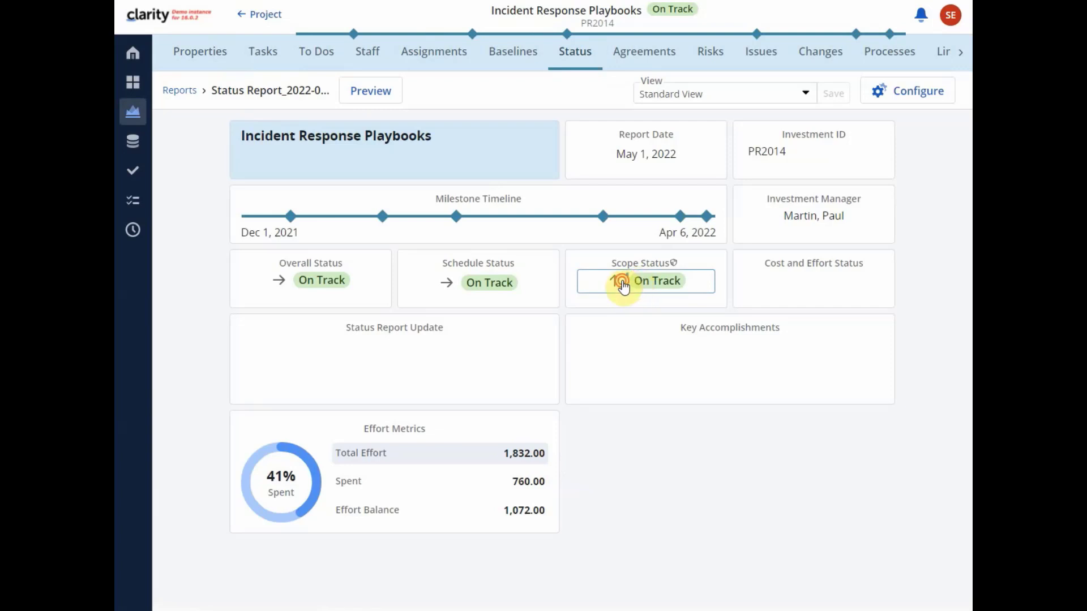
{"action": "left_click", "coordinate": [614, 282]}
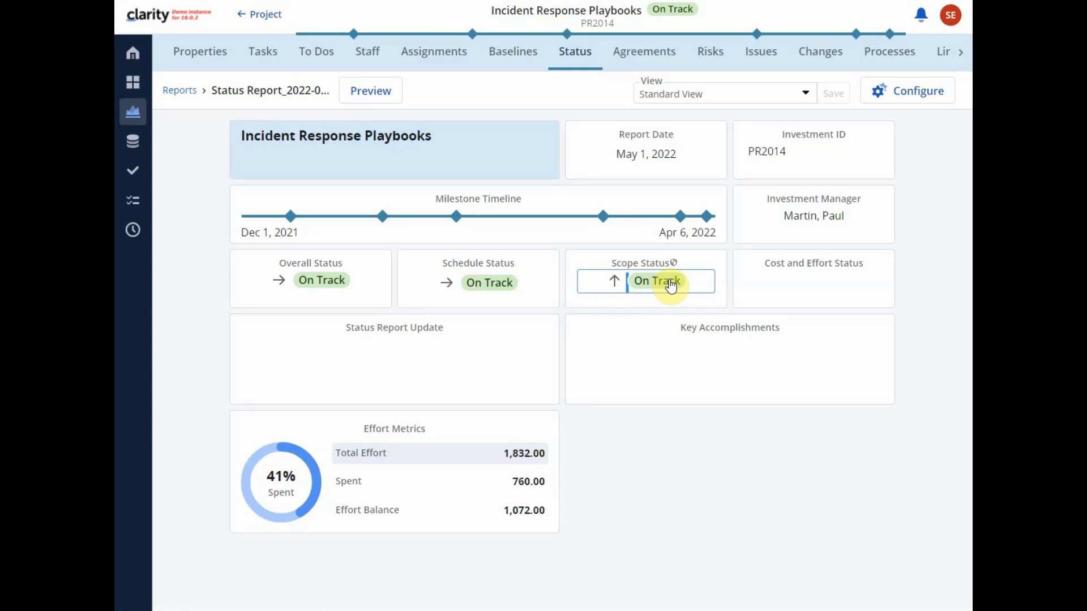
{"action": "left_click", "coordinate": [916, 319]}
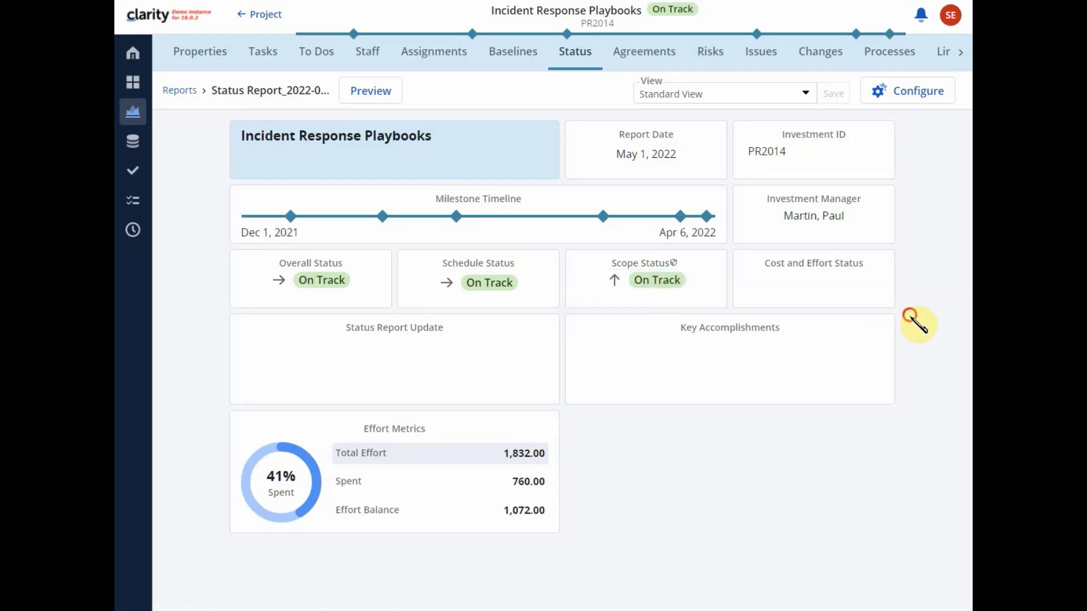
{"action": "left_click", "coordinate": [179, 91]}
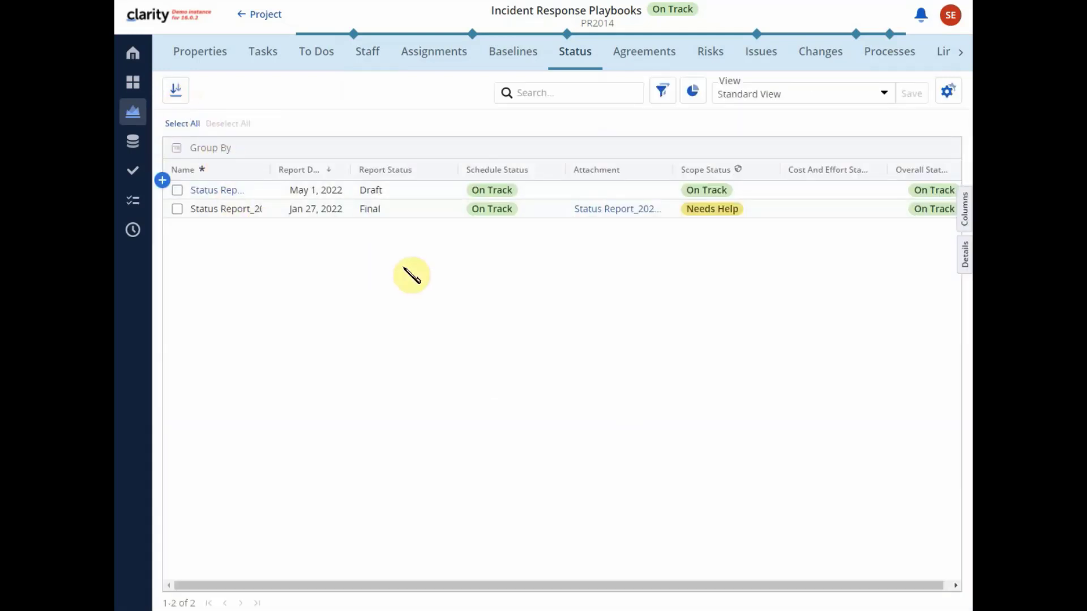
{"action": "left_click", "coordinate": [717, 211]}
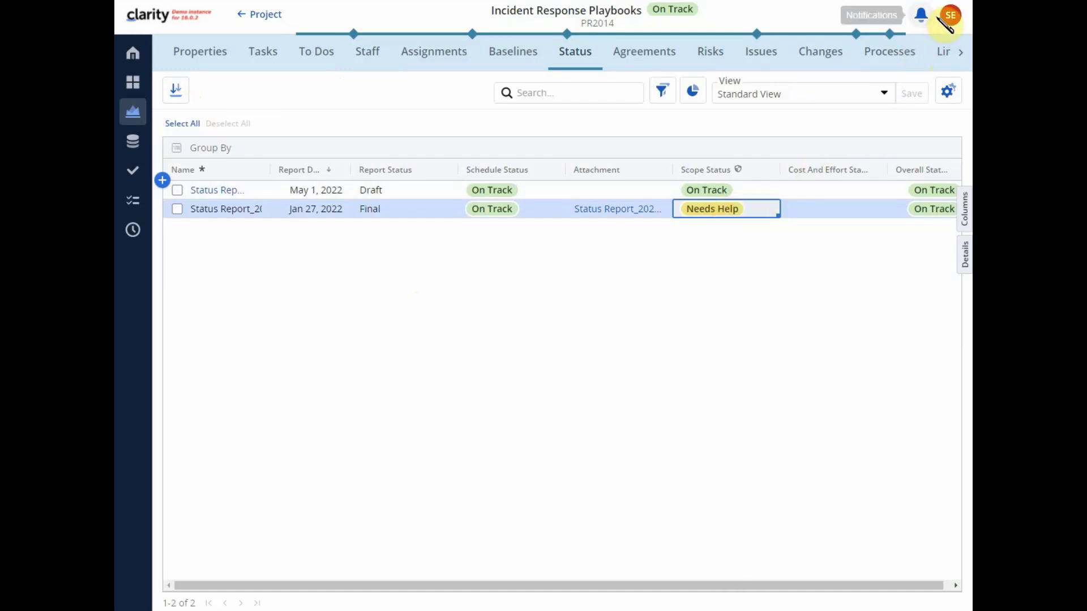
- Log out and sign in under another account using its saved username and password
{"action": "left_click", "coordinate": [957, 18]}
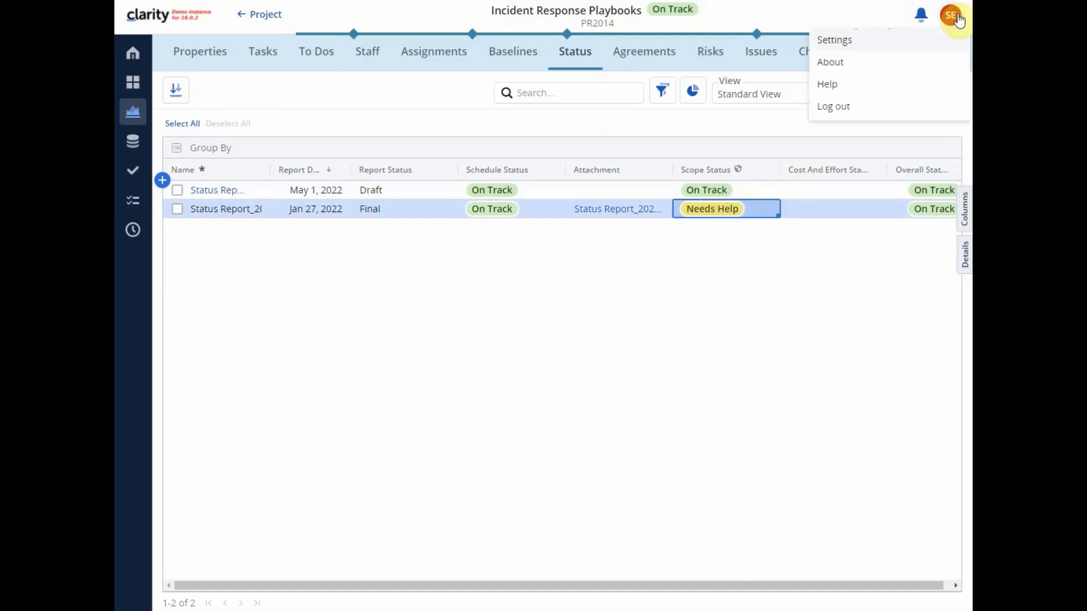
{"action": "left_click", "coordinate": [874, 101]}
{"action": "left_click", "coordinate": [554, 266]}
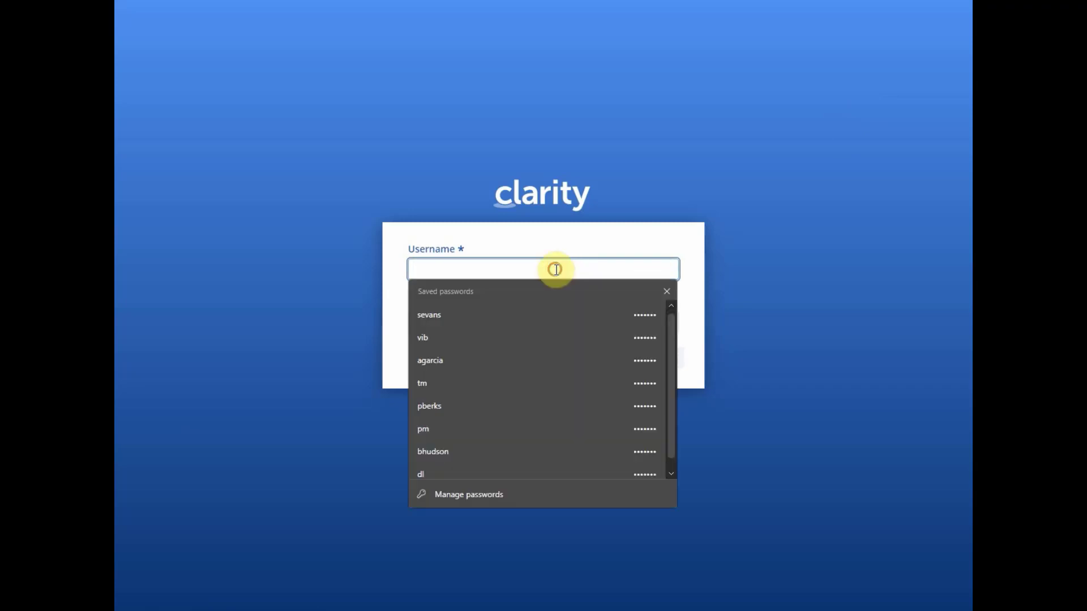
{"action": "left_click", "coordinate": [534, 335]}
{"action": "left_click", "coordinate": [677, 366]}
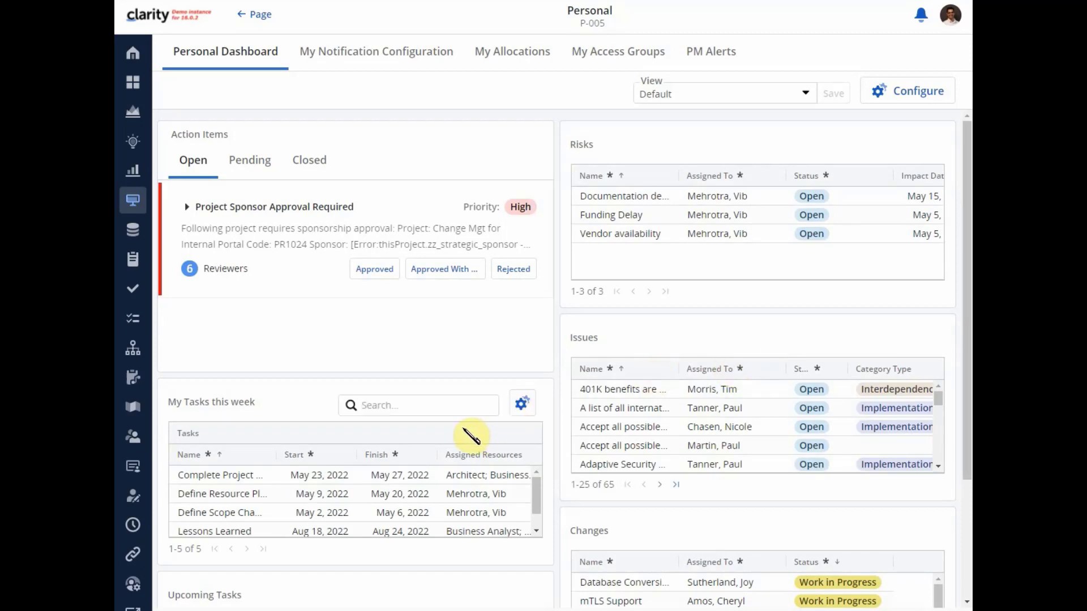
- Open the Page - Personal blueprint from the Page group of the blueprints grid and view its modules
{"action": "left_click", "coordinate": [133, 586]}
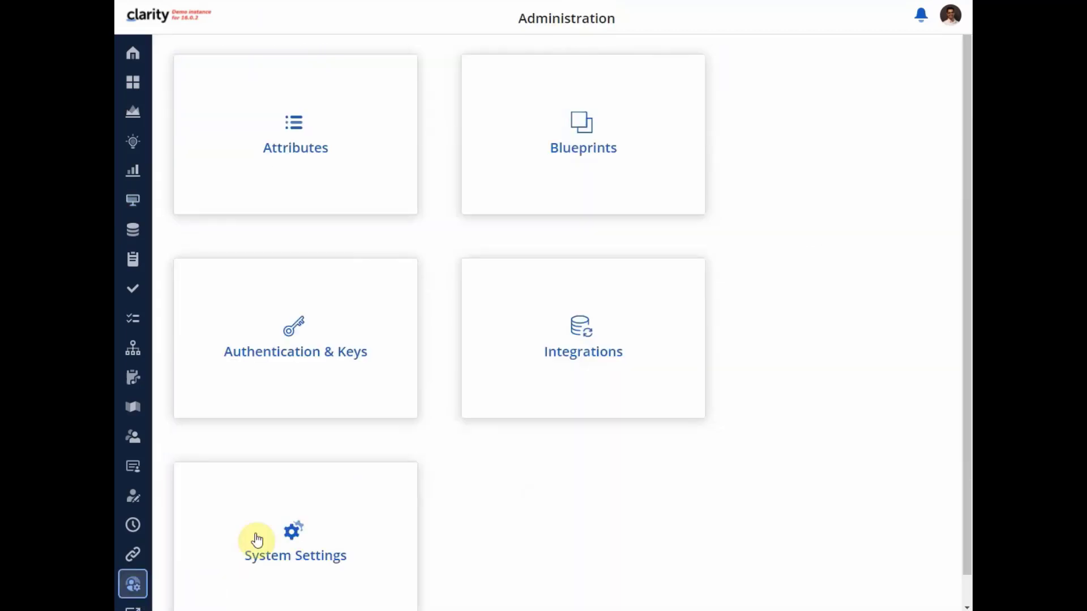
{"action": "left_click", "coordinate": [573, 152]}
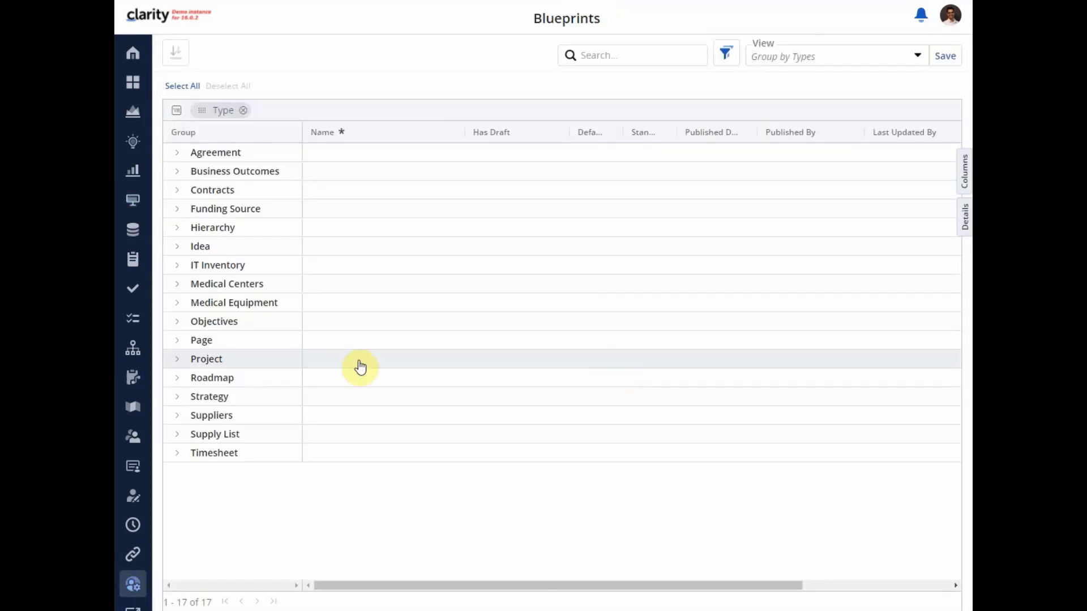
{"action": "left_click", "coordinate": [176, 342]}
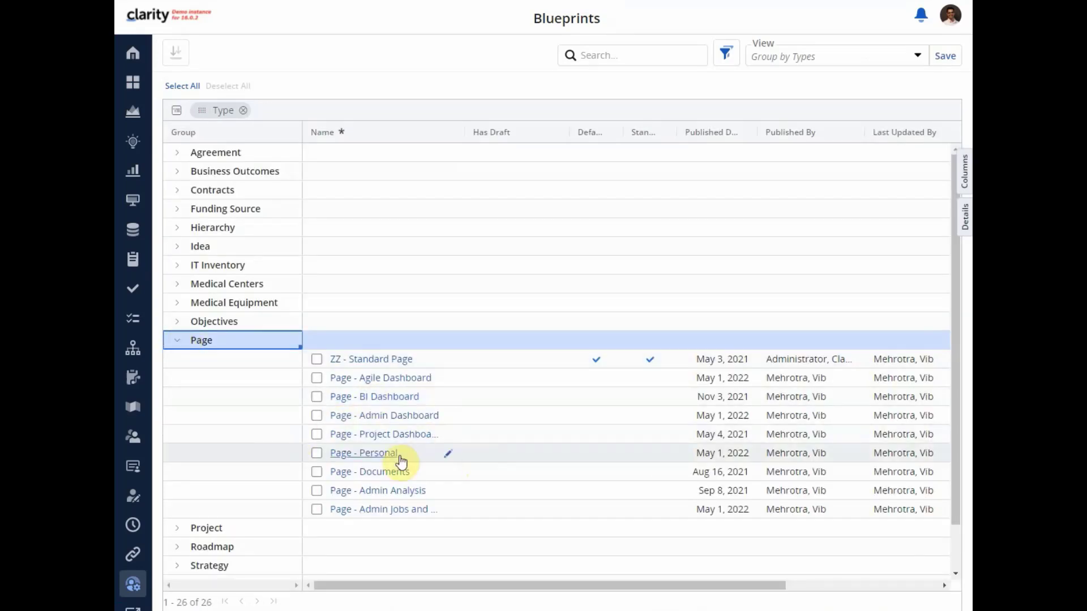
{"action": "left_click", "coordinate": [379, 457]}
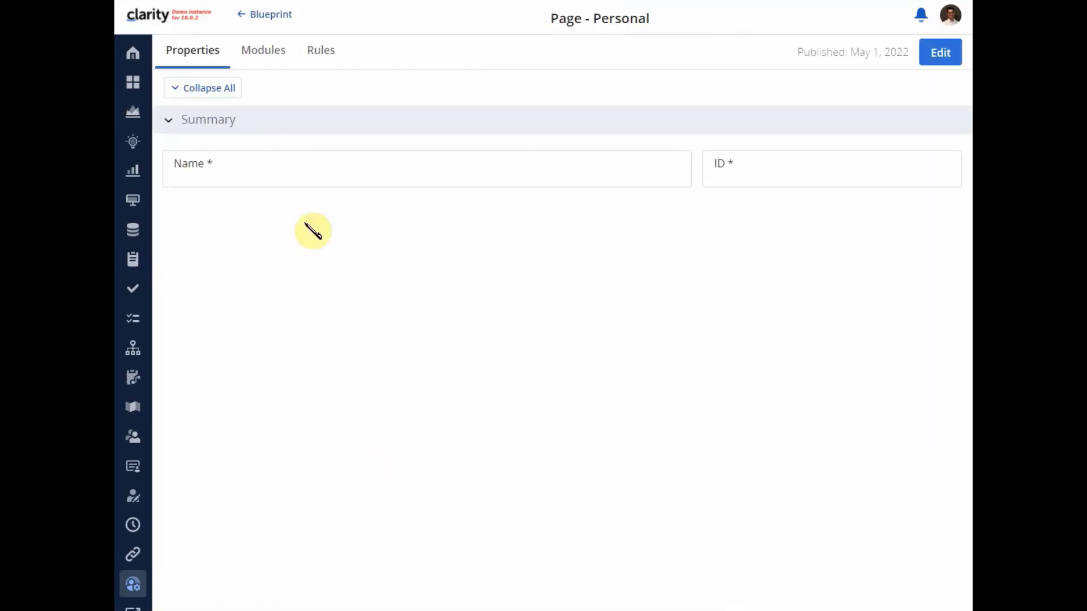
{"action": "left_click", "coordinate": [265, 50]}
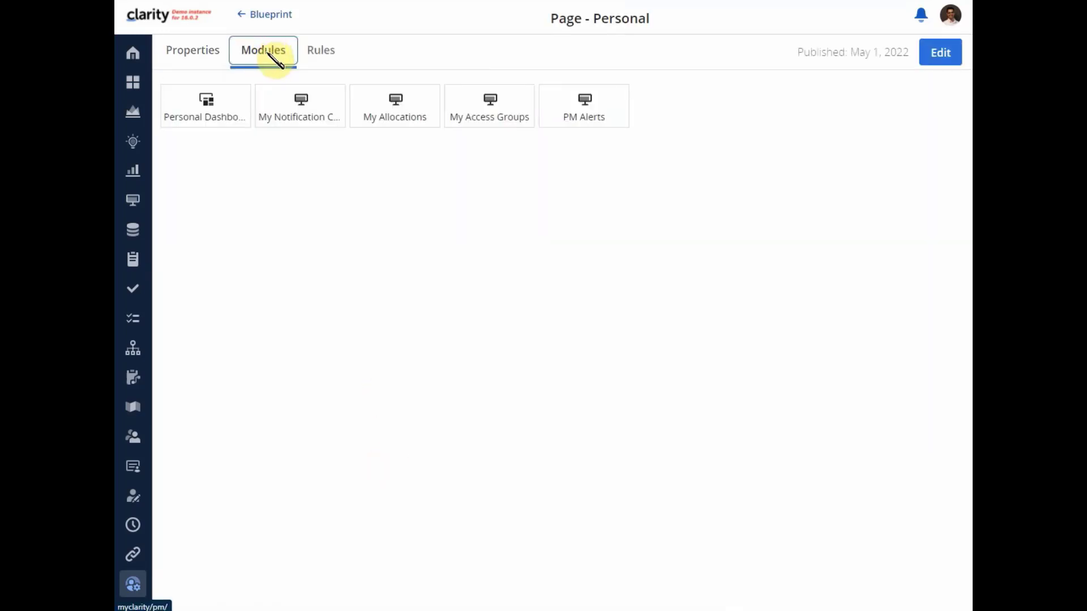
- Examine the ${_resourceInternalId} parameter in the channel URL of the My Allocations module
{"action": "left_click", "coordinate": [388, 117]}
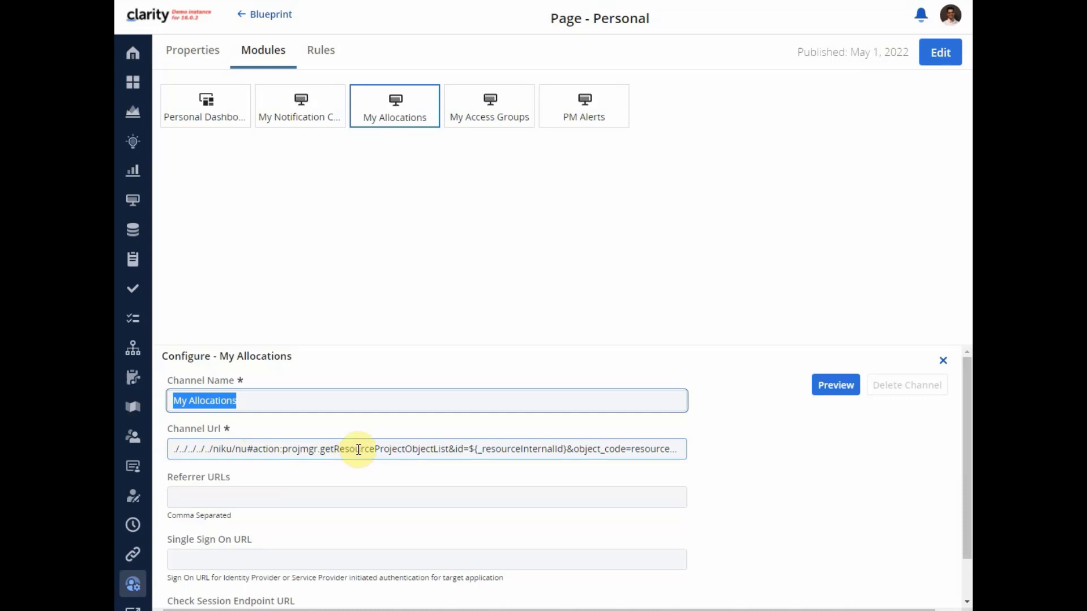
{"action": "left_click_drag", "start_coordinate": [471, 449], "coordinate": [566, 449]}
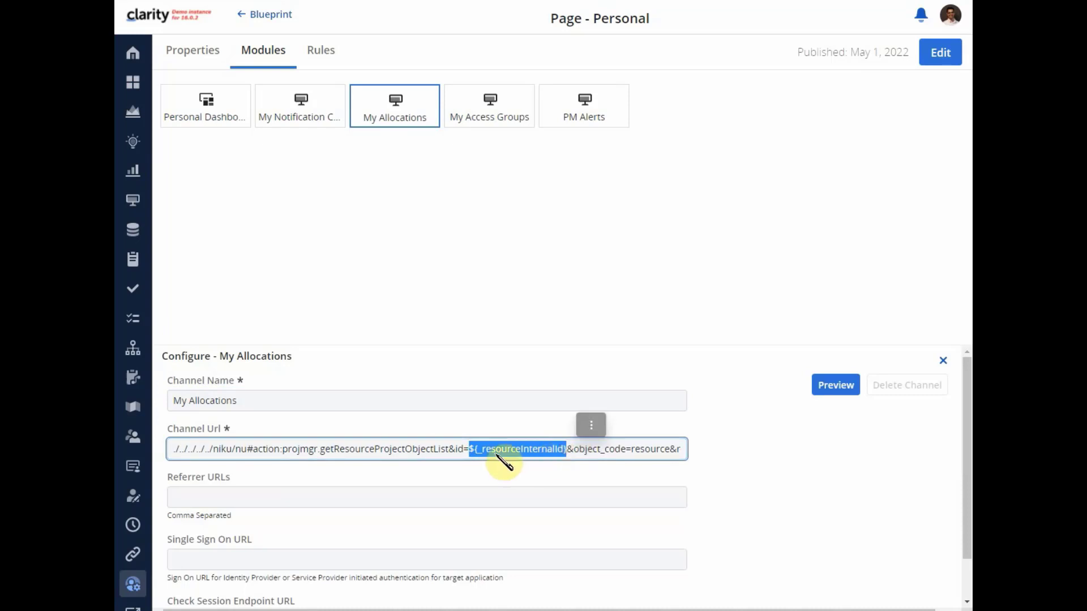
{"action": "left_click", "coordinate": [651, 450]}
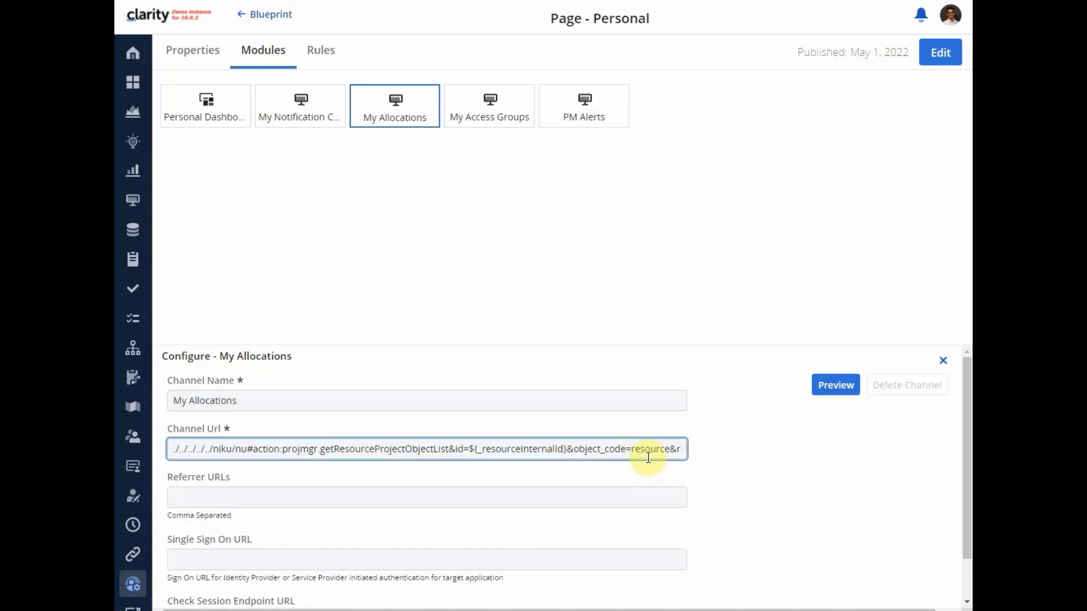
- Examine the ${_userInternalId} and ${_resourceInternalId} parameters in the channel URL of the My Access Groups module
{"action": "left_click", "coordinate": [488, 114]}
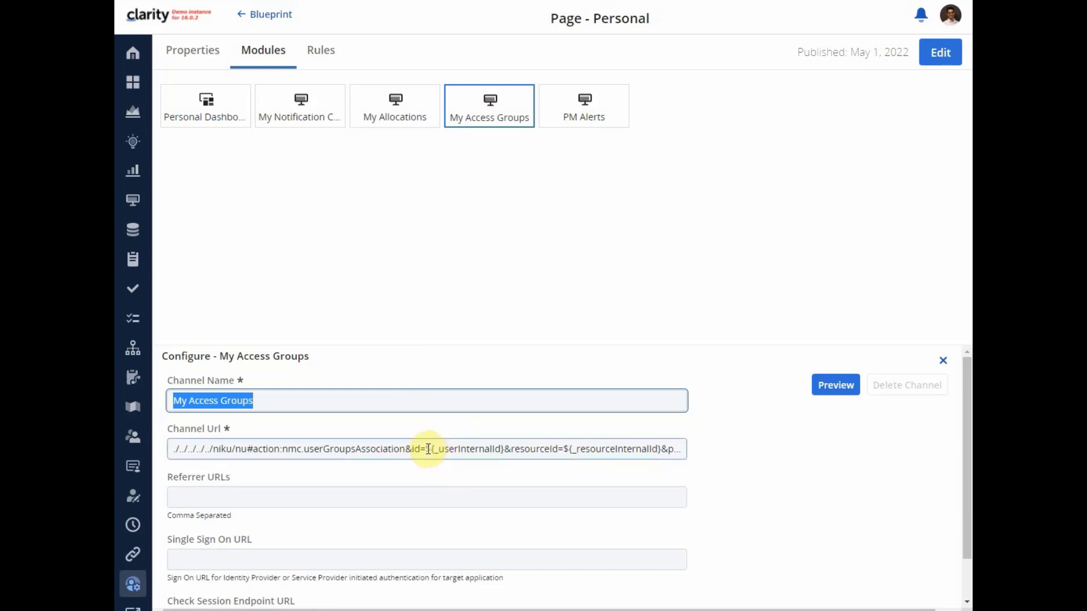
{"action": "left_click_drag", "start_coordinate": [428, 449], "coordinate": [504, 449]}
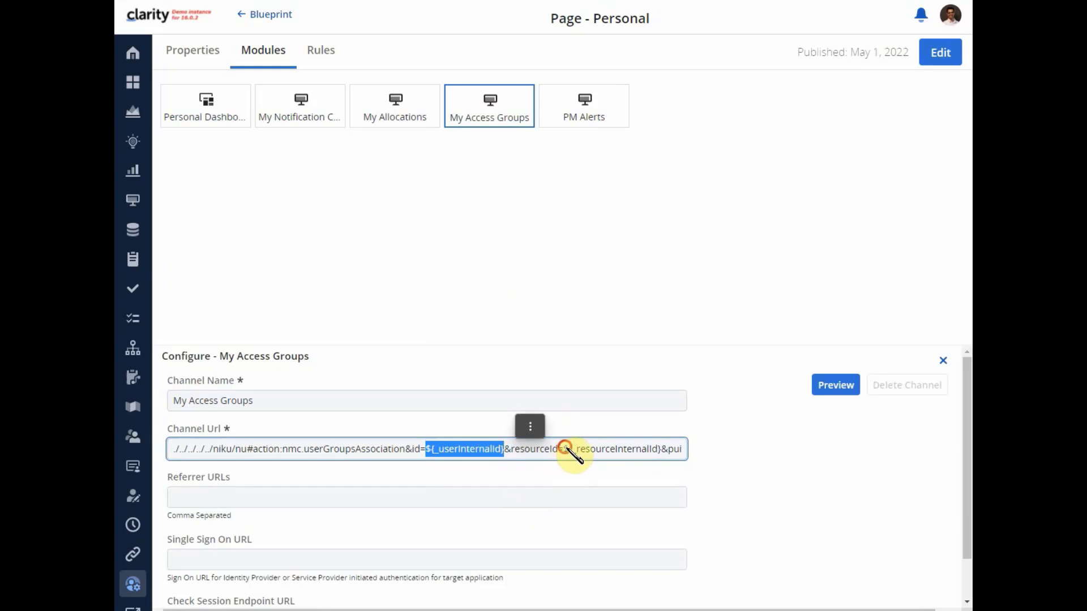
{"action": "left_click_drag", "start_coordinate": [564, 449], "coordinate": [660, 450]}
{"action": "left_click", "coordinate": [574, 472]}
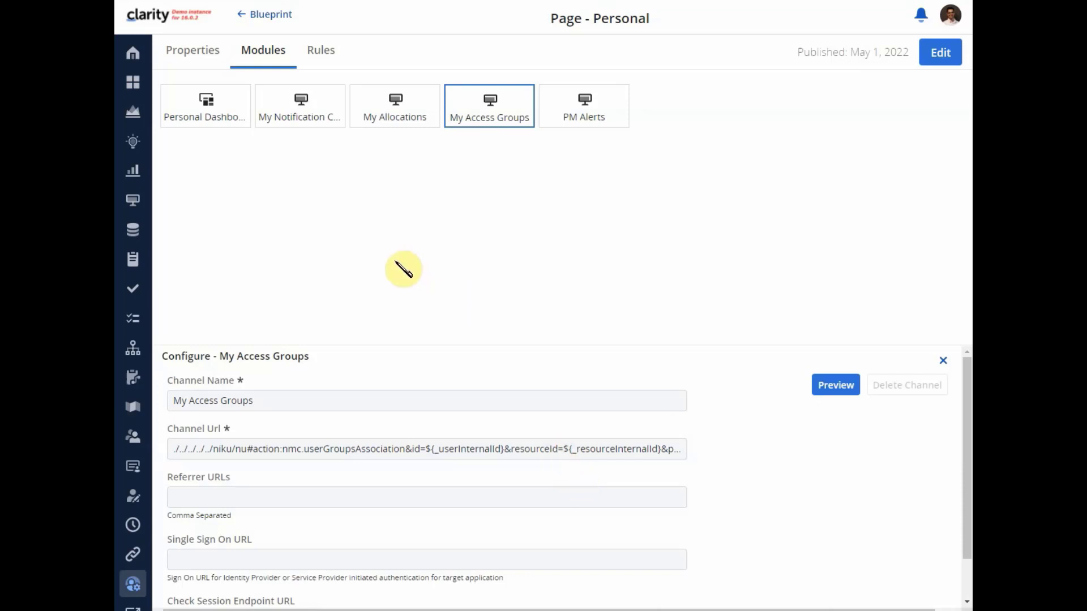
- Open the Personal page and view its My Allocations and My Access Groups channels
{"action": "left_click", "coordinate": [132, 201]}
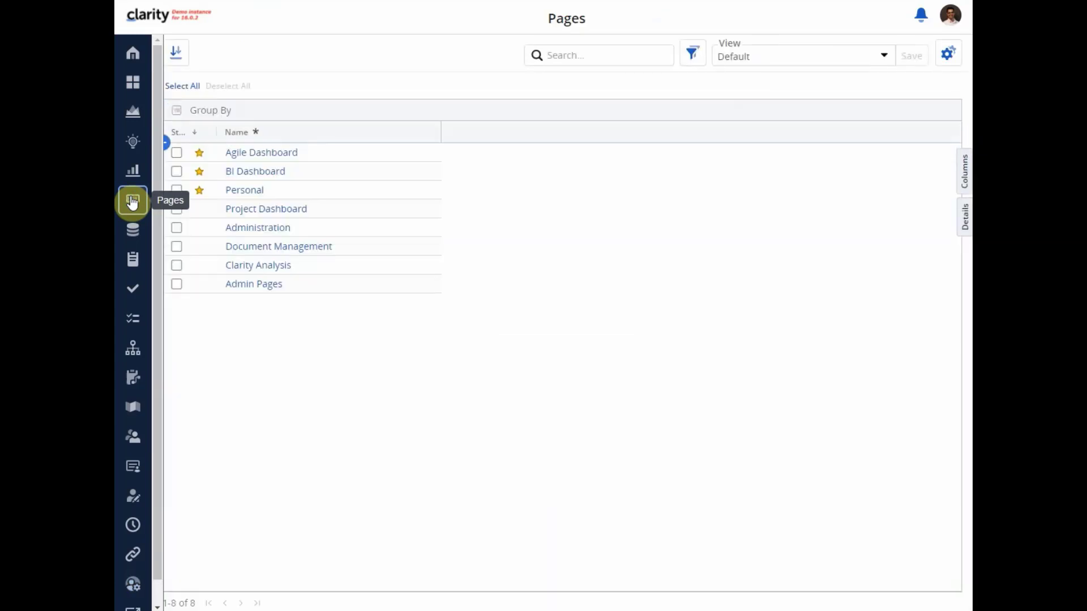
{"action": "left_click", "coordinate": [240, 194]}
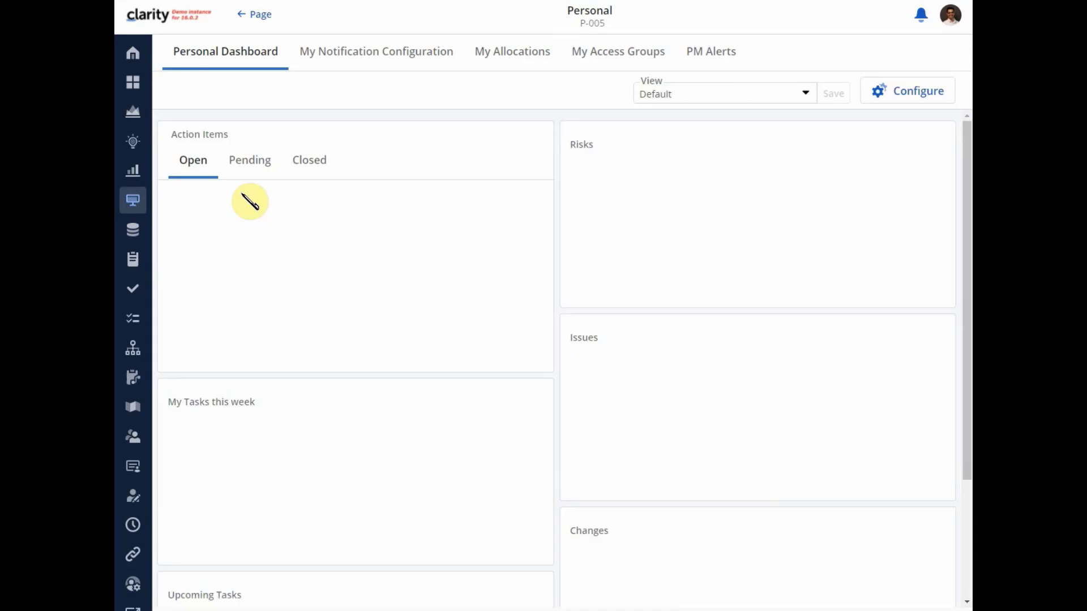
{"action": "left_click", "coordinate": [500, 59]}
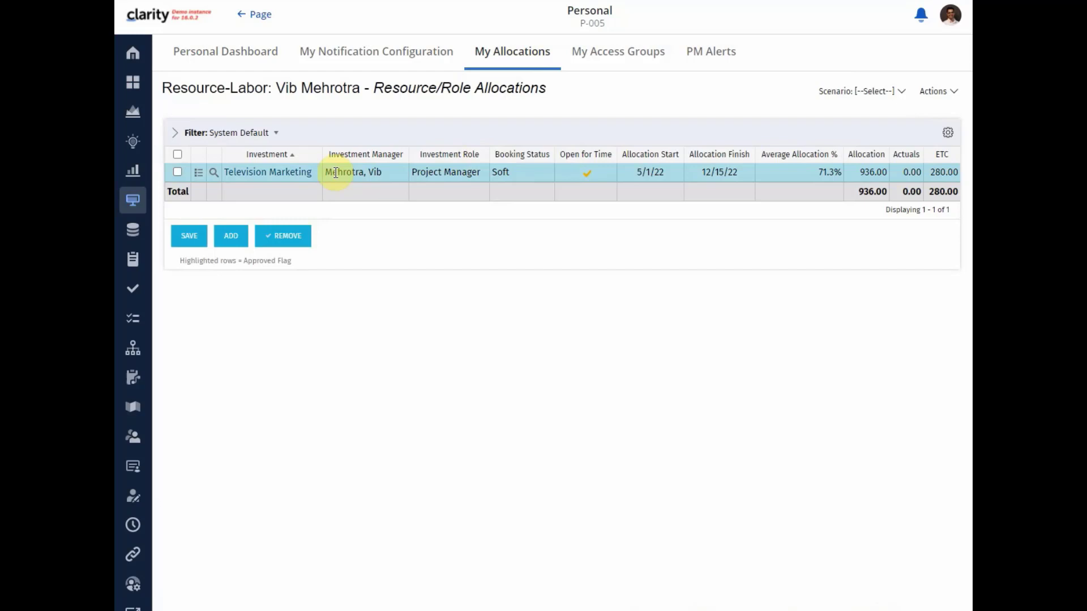
{"action": "left_click", "coordinate": [596, 60]}
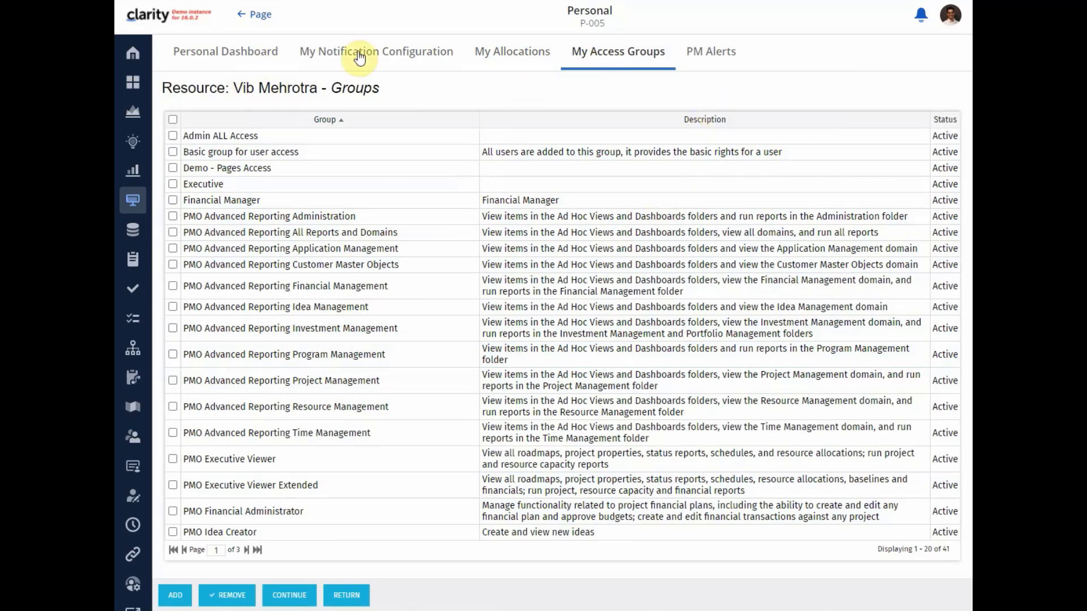
- Switch to classic Clarity PPM and filter the available jobs by the job type "update"
{"action": "left_click", "coordinate": [250, 23]}
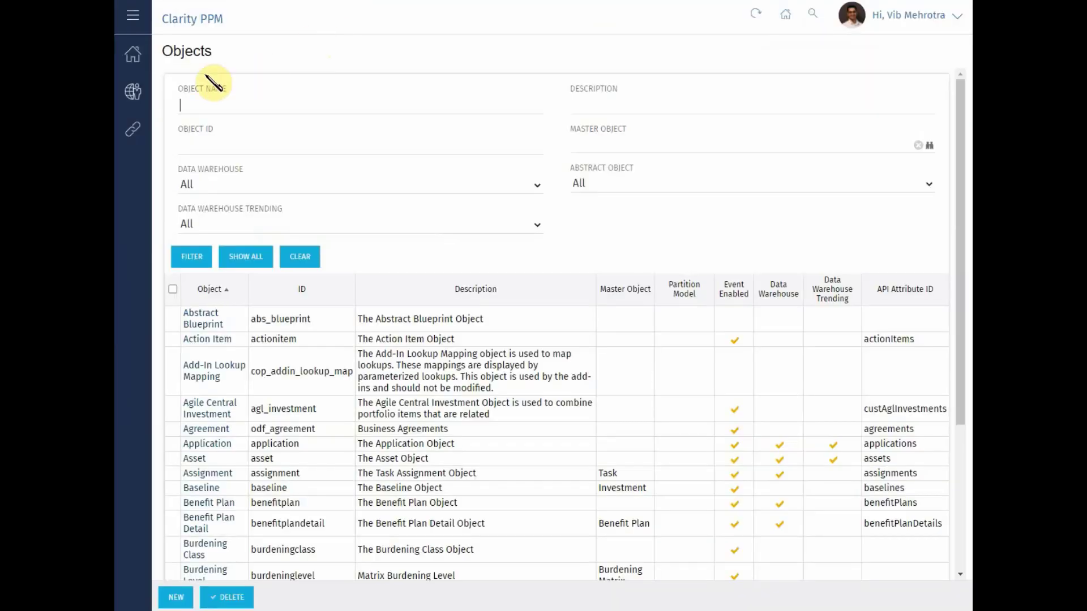
{"action": "mouse_move", "coordinate": [128, 57]}
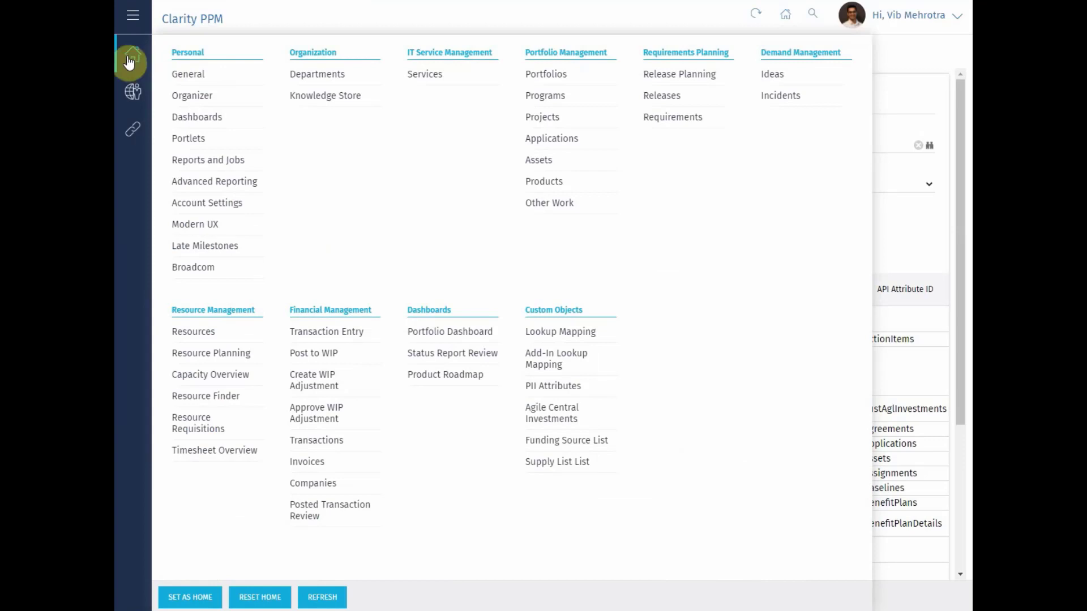
{"action": "left_click", "coordinate": [229, 162]}
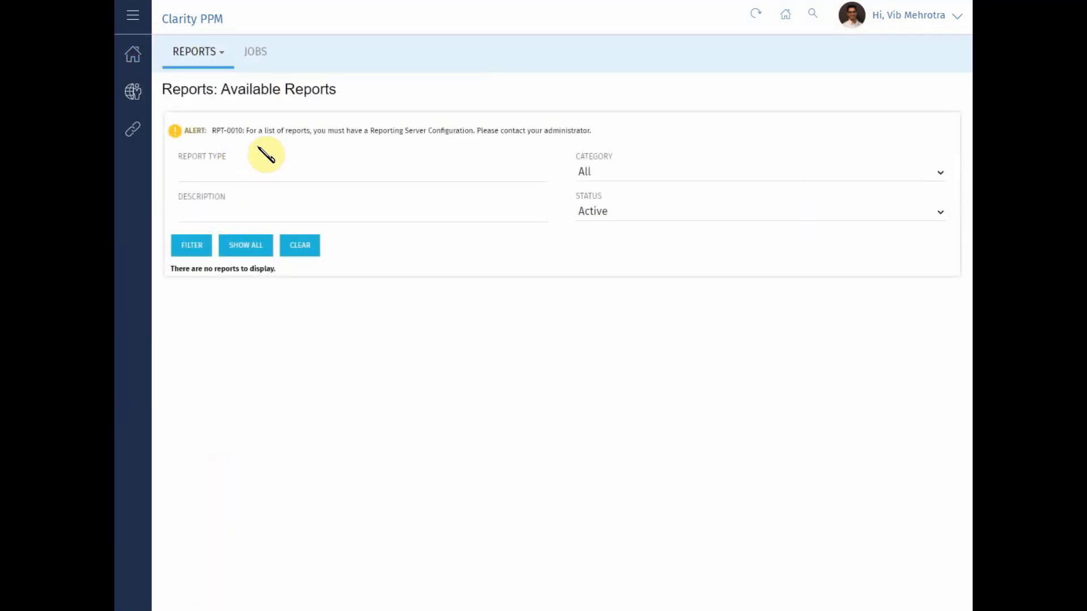
{"action": "left_click", "coordinate": [251, 52]}
{"action": "mouse_move", "coordinate": [253, 60]}
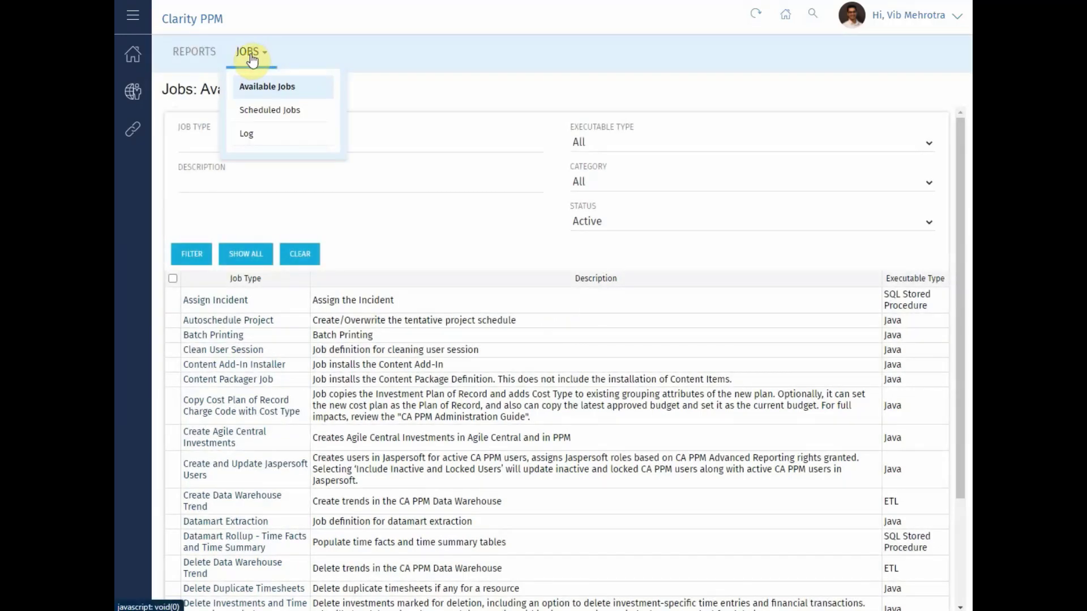
{"action": "left_click", "coordinate": [214, 143]}
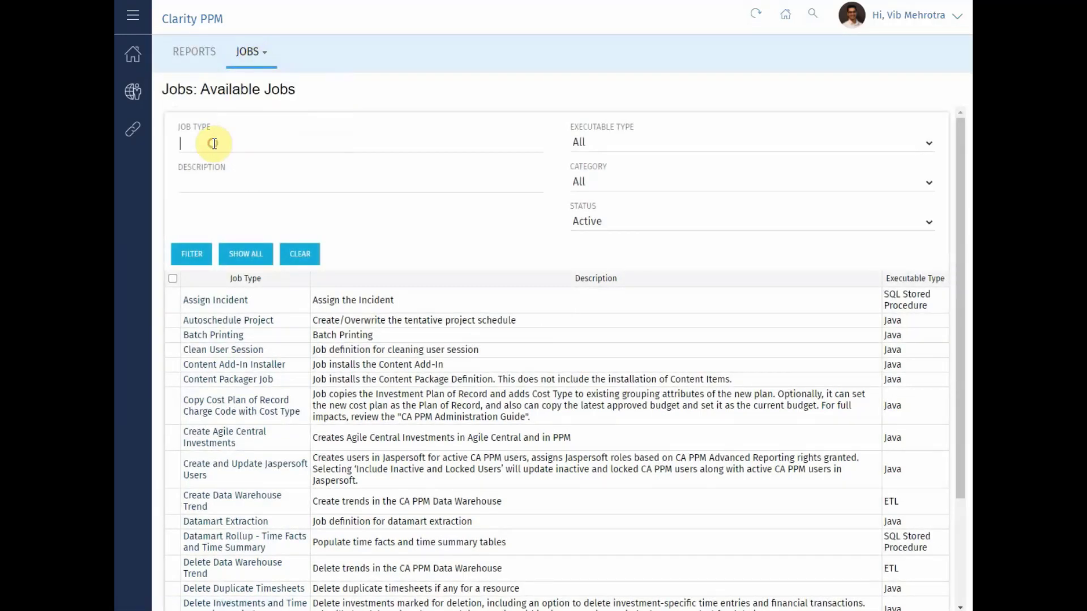
{"action": "type", "text": "update"}
{"action": "key", "text": "Return"}
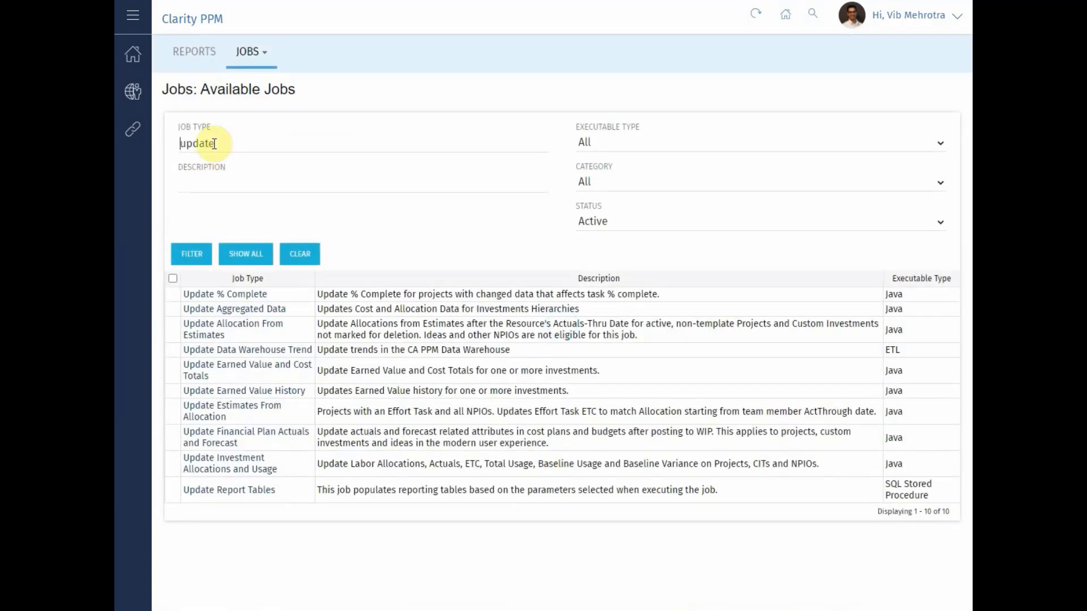
- Open the Update Investment Allocations and Usage job and browse the selectable investments for its Investment parameter without adding one
{"action": "left_click", "coordinate": [251, 477]}
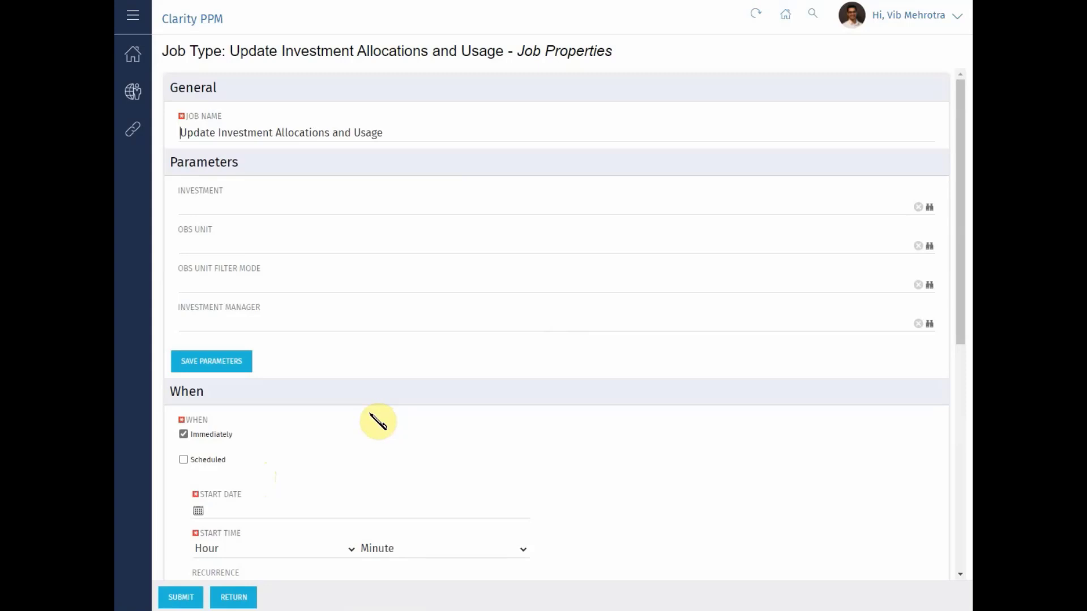
{"action": "left_click", "coordinate": [930, 207]}
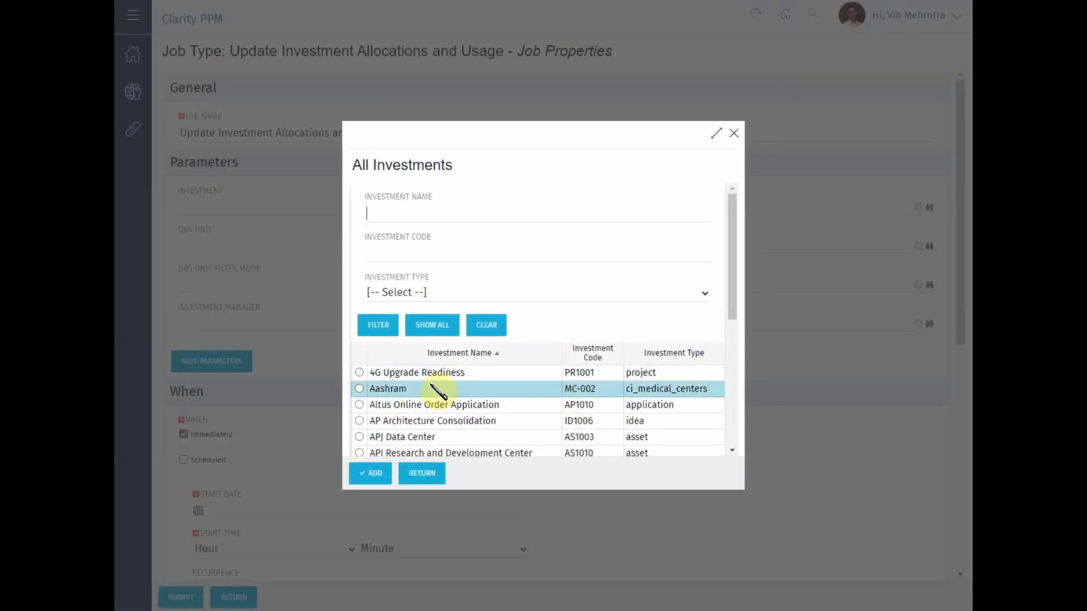
{"action": "left_click", "coordinate": [359, 420]}
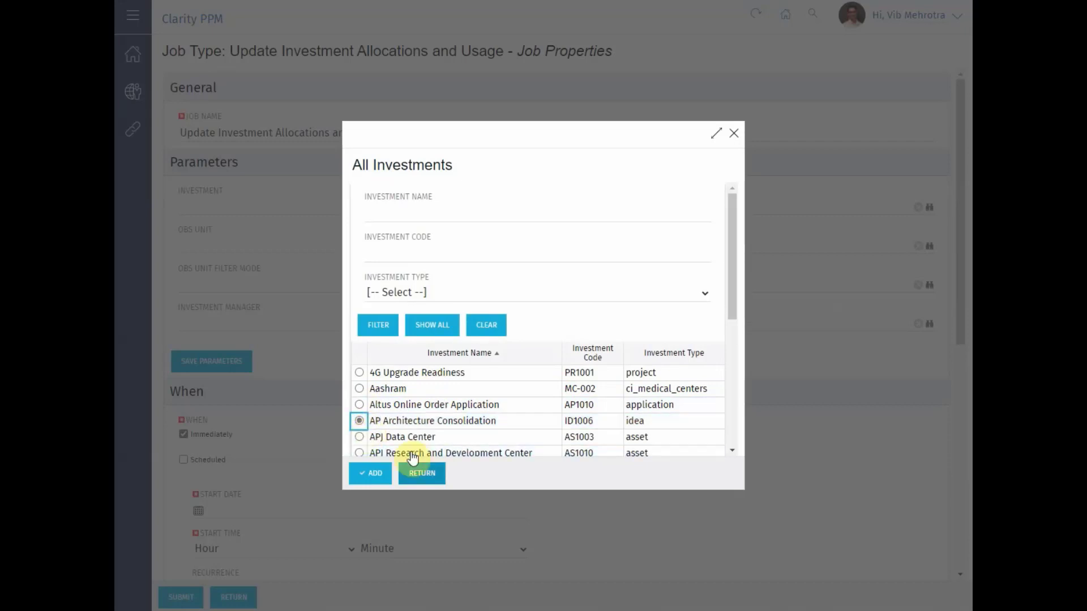
{"action": "left_click", "coordinate": [434, 476]}
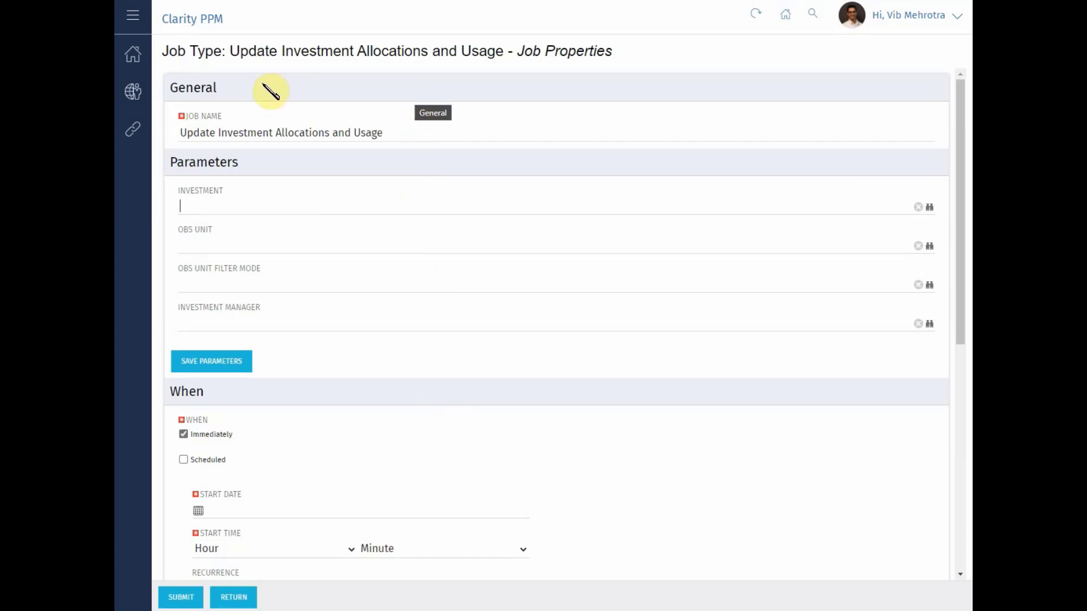
- Open the Studio objects list and filter it by the object name "object"
{"action": "left_click", "coordinate": [133, 92]}
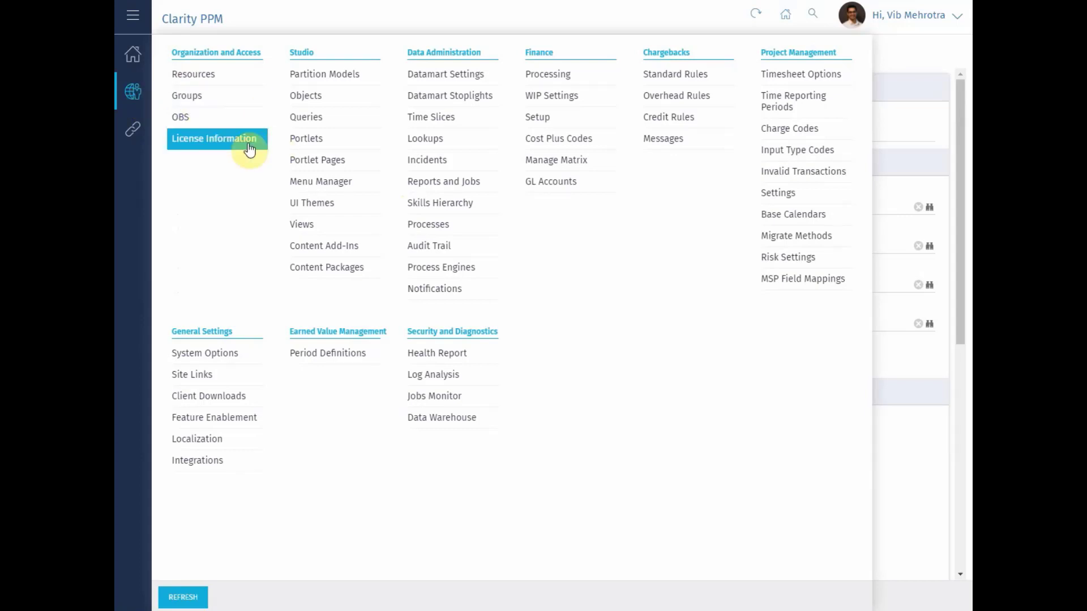
{"action": "left_click", "coordinate": [314, 97]}
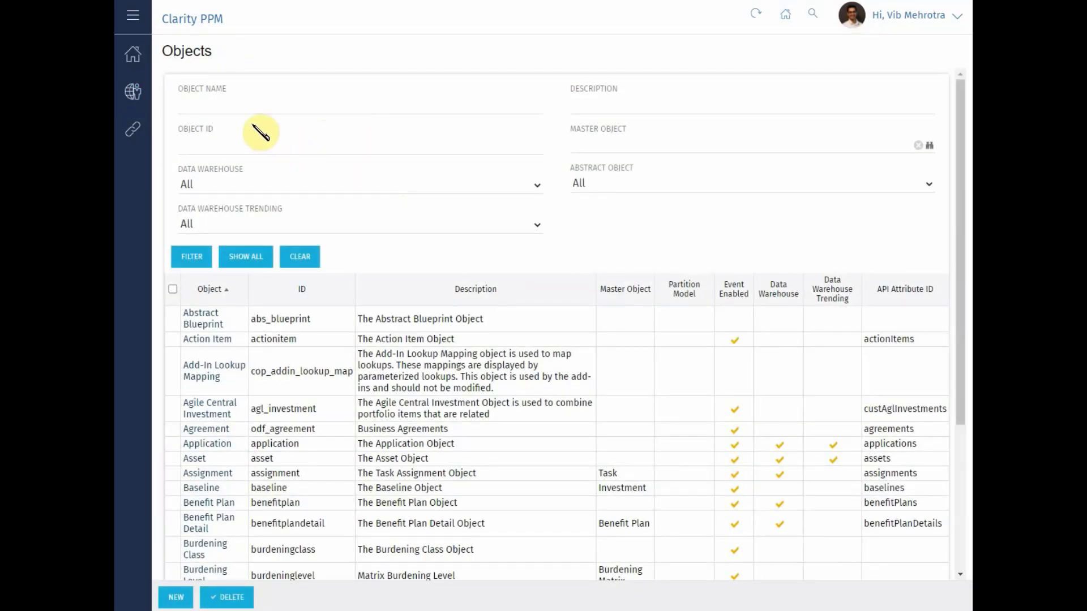
{"action": "type", "text": "ob"}
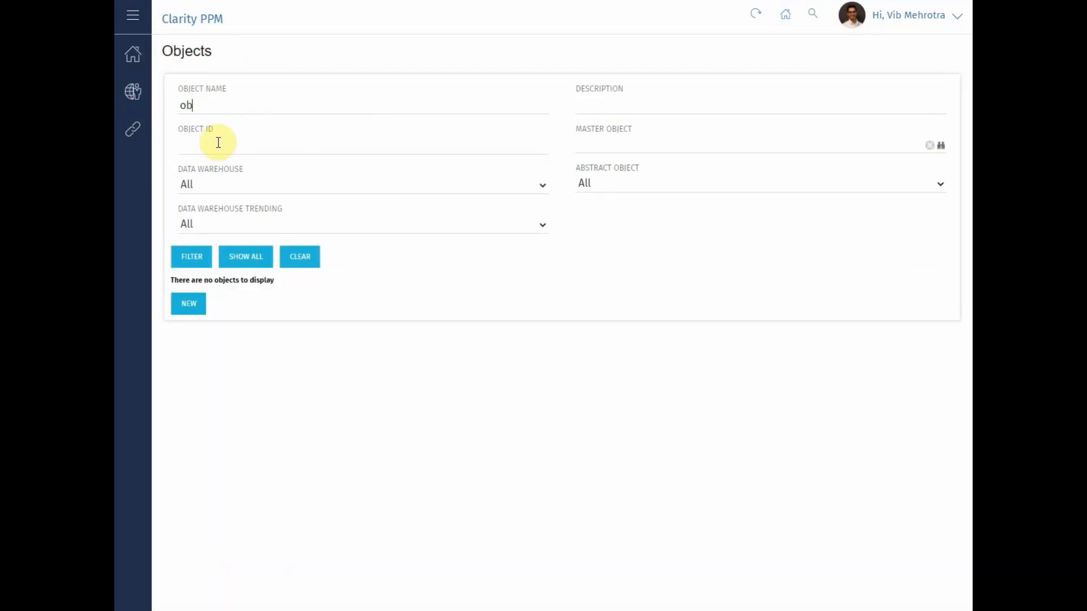
{"action": "type", "text": "ject"}
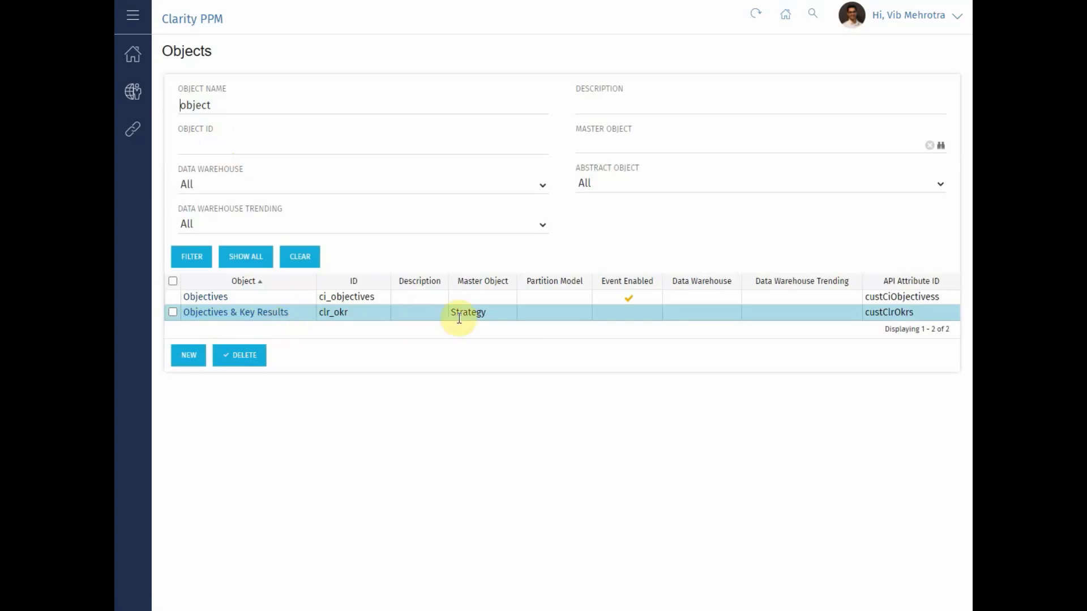
- Open License Information and filter the Rights by License Type list by the access right "object"
{"action": "left_click", "coordinate": [133, 92]}
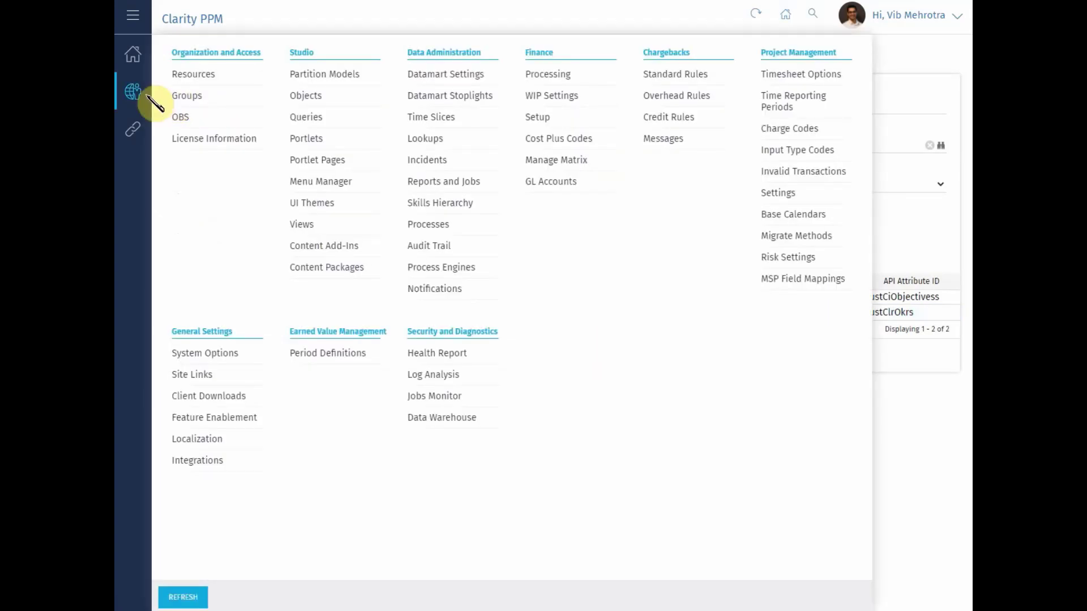
{"action": "left_click", "coordinate": [214, 143]}
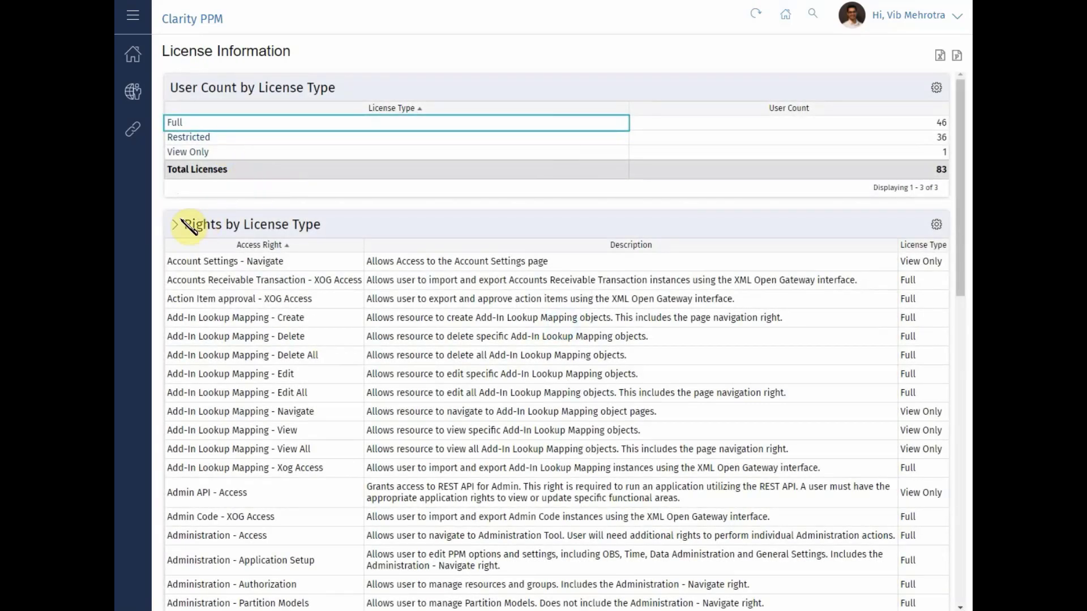
{"action": "left_click", "coordinate": [176, 228]}
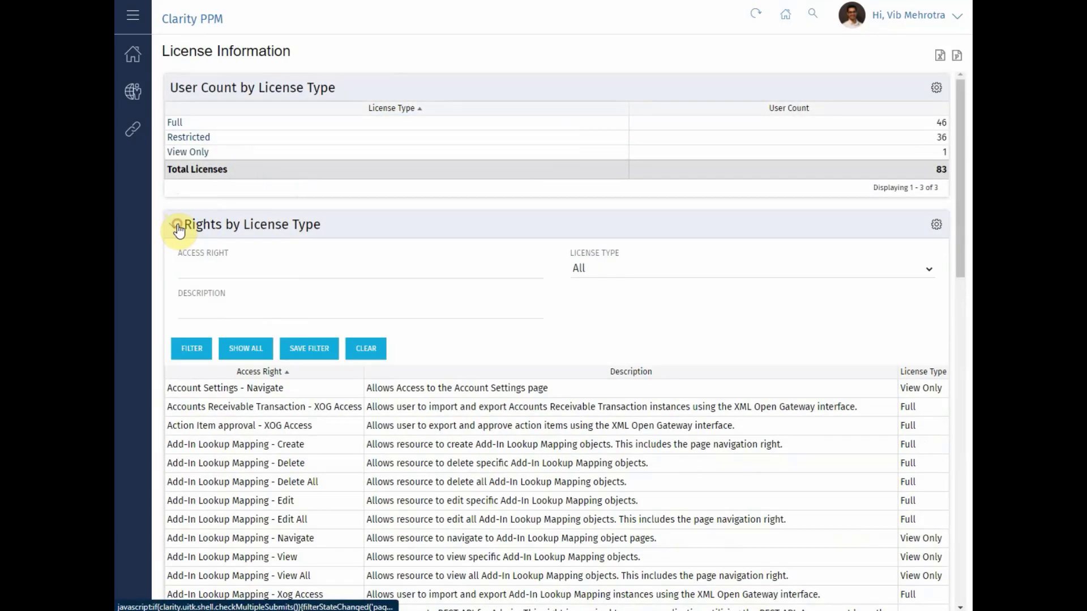
{"action": "left_click", "coordinate": [212, 276]}
{"action": "type", "text": "object"}
{"action": "key", "text": "Return"}
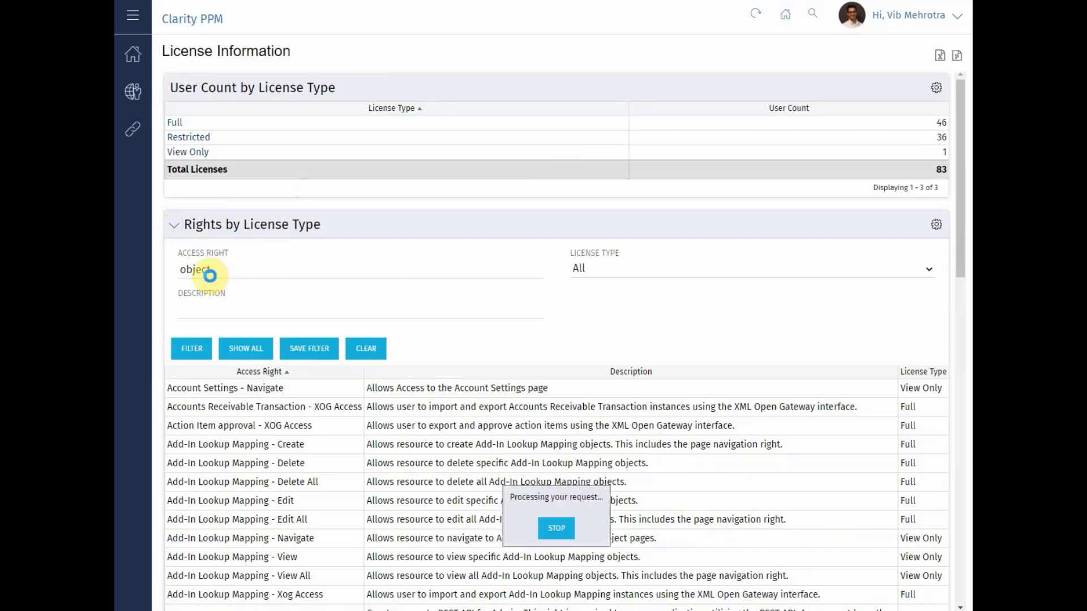
- Narrow the access right filter to "objectives &" and review the license types of the Objectives & Key Results rights
{"action": "scroll", "coordinate": [227, 283], "scroll_direction": "down", "scroll_amount": 3}
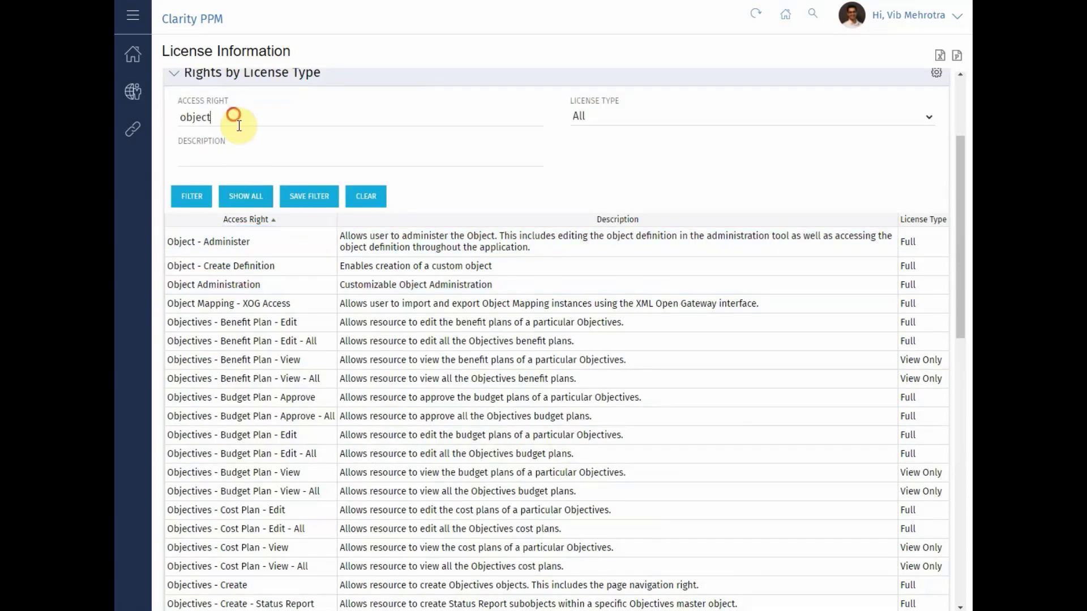
{"action": "type", "text": "ives"}
{"action": "key", "text": "Return"}
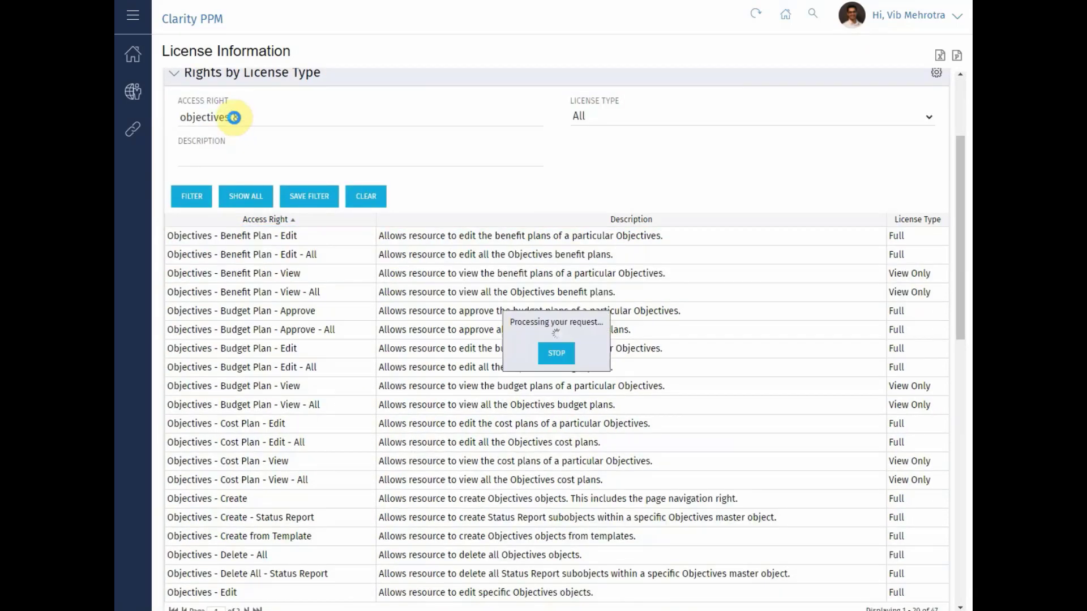
{"action": "type", "text": "&"}
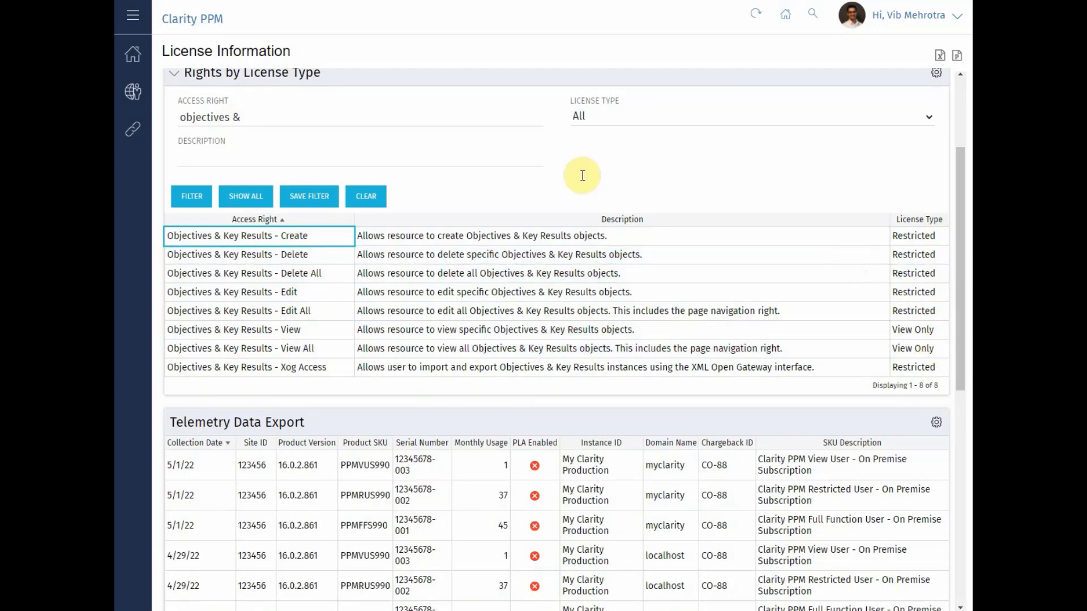
{"action": "scroll", "coordinate": [627, 201], "scroll_direction": "up", "scroll_amount": 1}
{"action": "scroll", "coordinate": [627, 201], "scroll_direction": "up", "scroll_amount": 3}
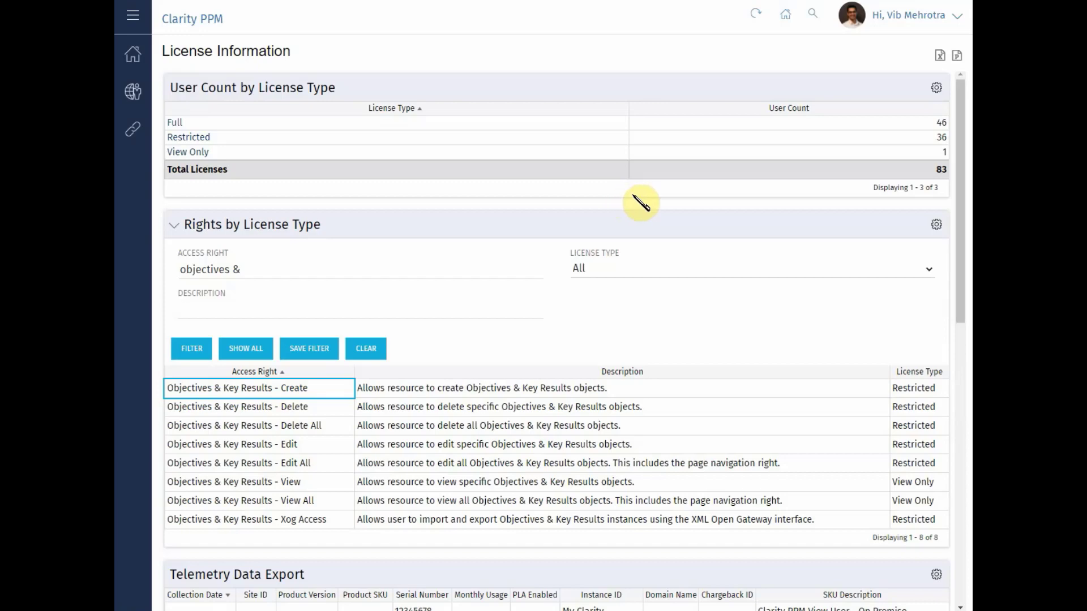
- Filter the Studio objects by the name "invest" and open the Investment object
{"action": "left_click", "coordinate": [141, 90]}
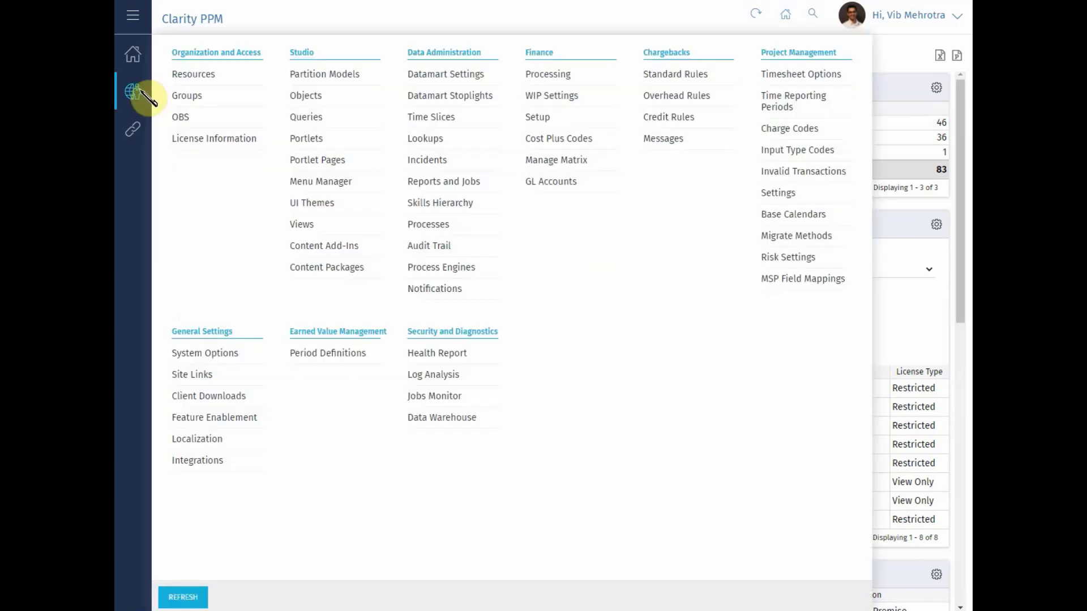
{"action": "left_click", "coordinate": [333, 96]}
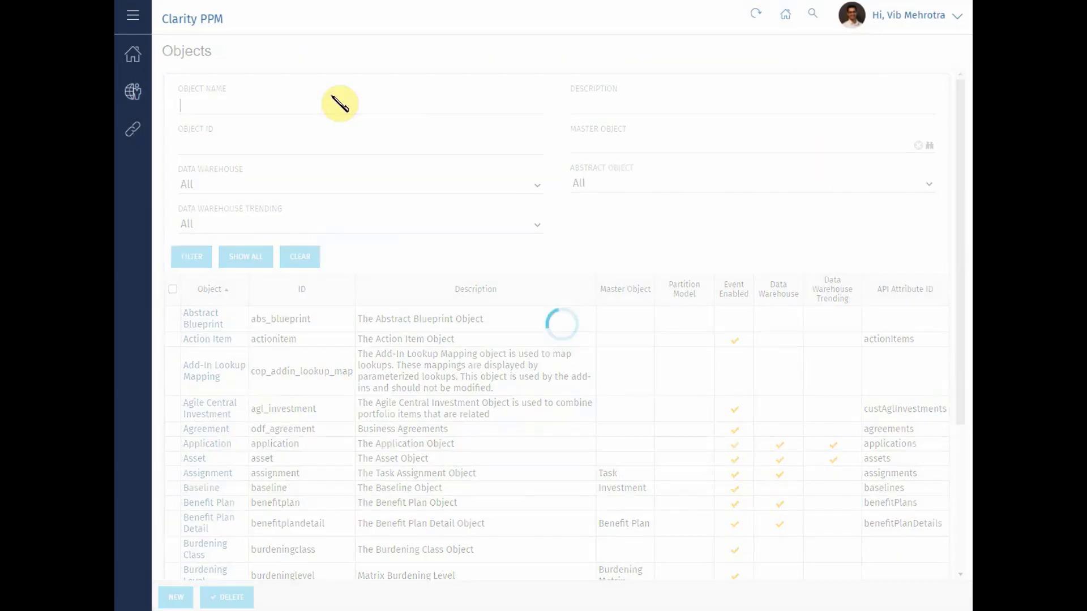
{"action": "left_click", "coordinate": [336, 101]}
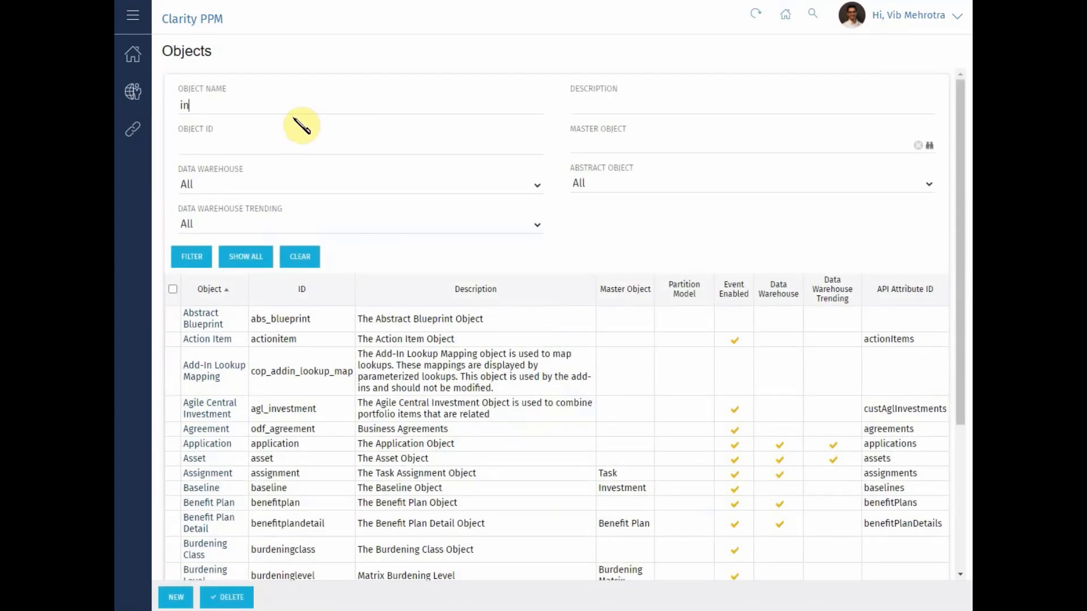
{"action": "type", "text": "invest"}
{"action": "key", "text": "Return"}
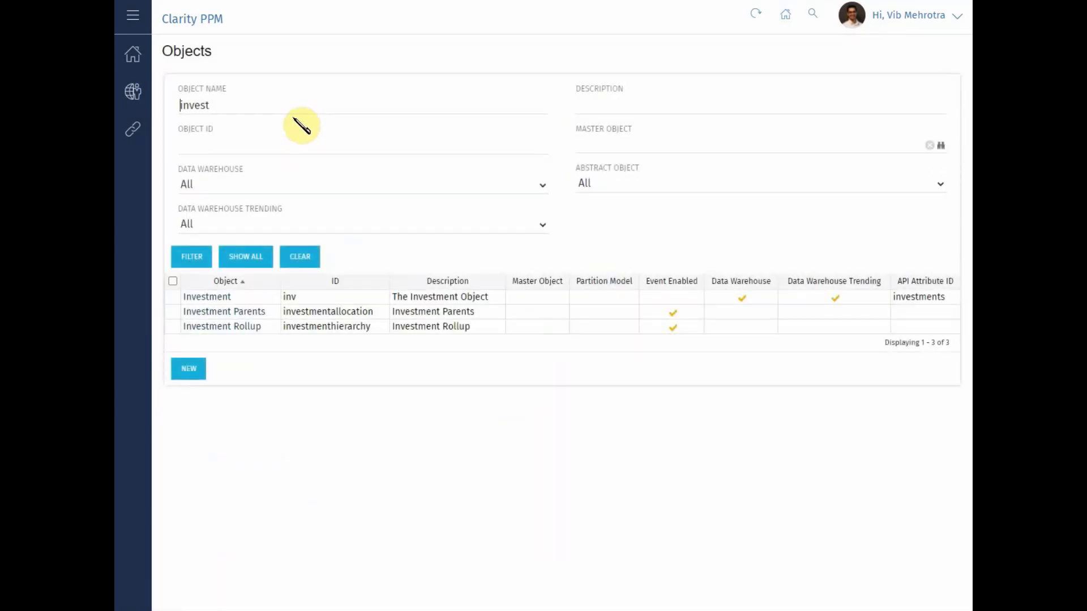
{"action": "left_click", "coordinate": [223, 297]}
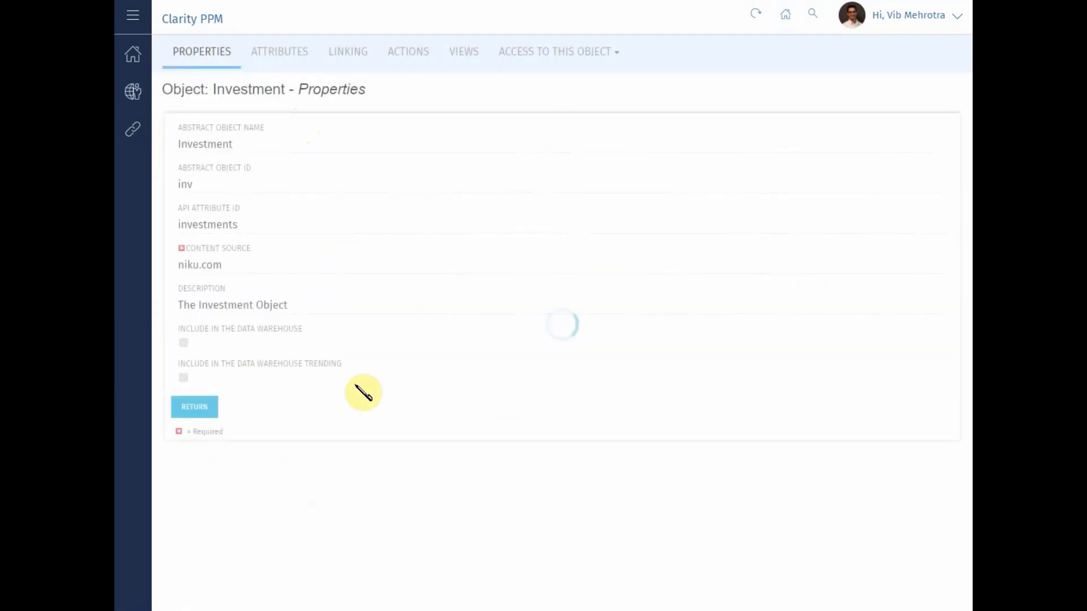
- Filter the Investment object's attributes by "strate", examine the Strategic Sponsor attribute's definition, and return without changing it
{"action": "left_click", "coordinate": [288, 63]}
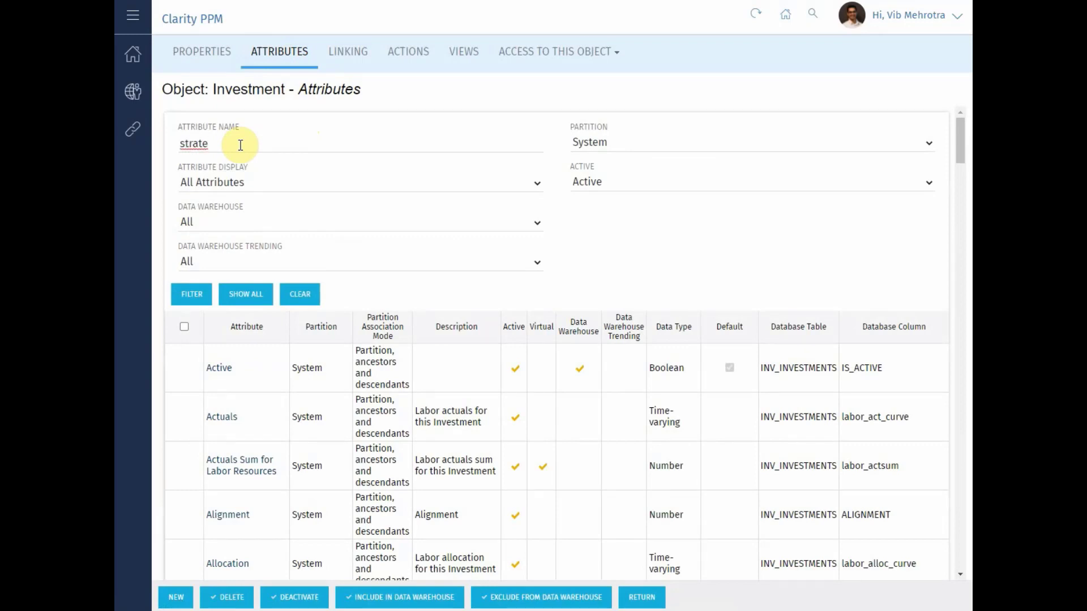
{"action": "left_click", "coordinate": [240, 145]}
{"action": "type", "text": "strate"}
{"action": "key", "text": "Return"}
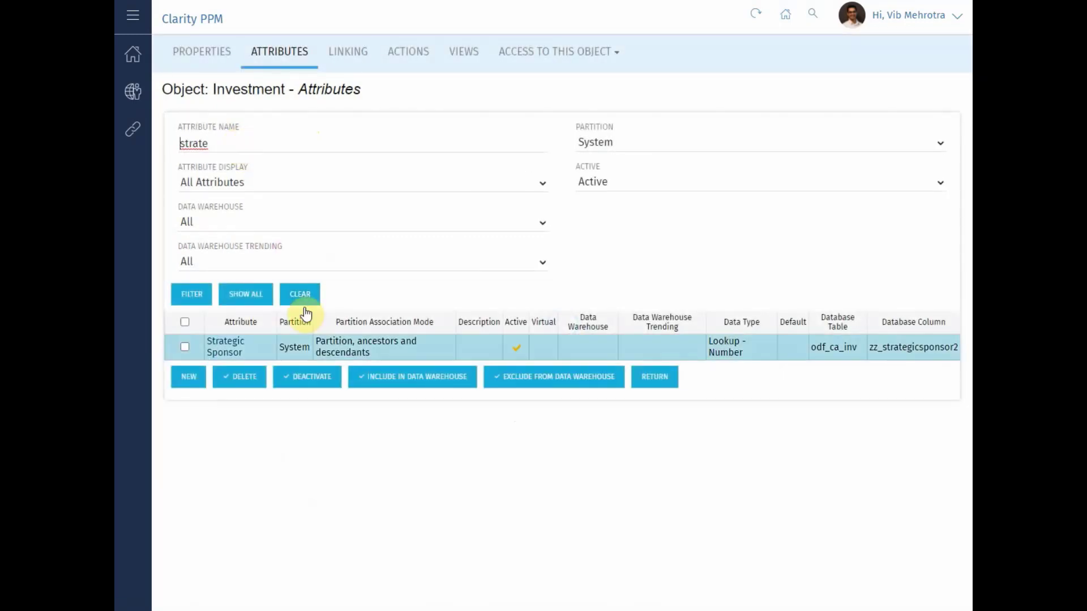
{"action": "left_click", "coordinate": [225, 349]}
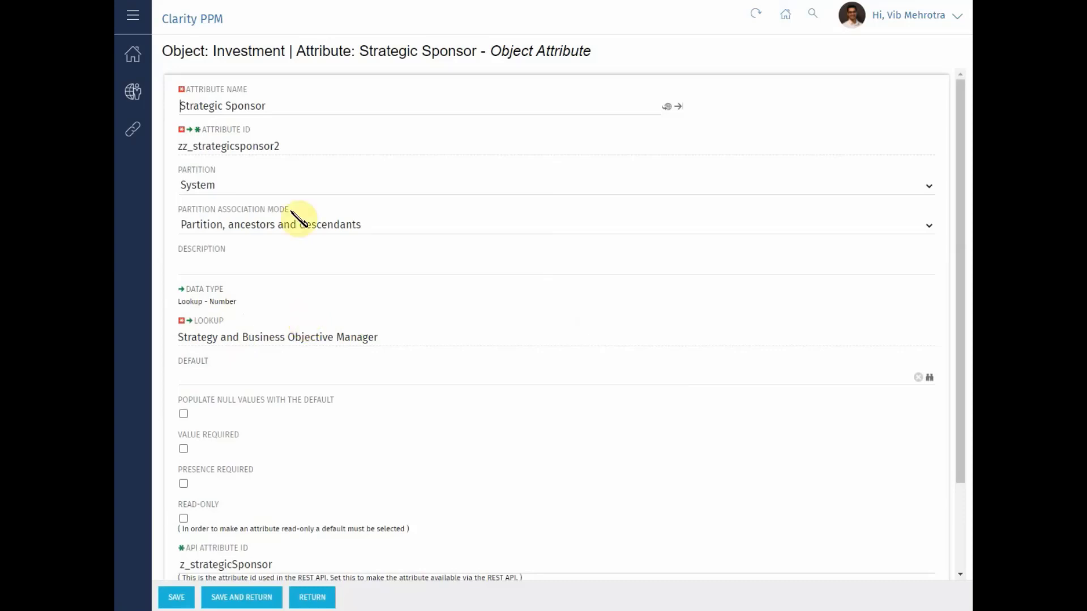
{"action": "left_click", "coordinate": [313, 600]}
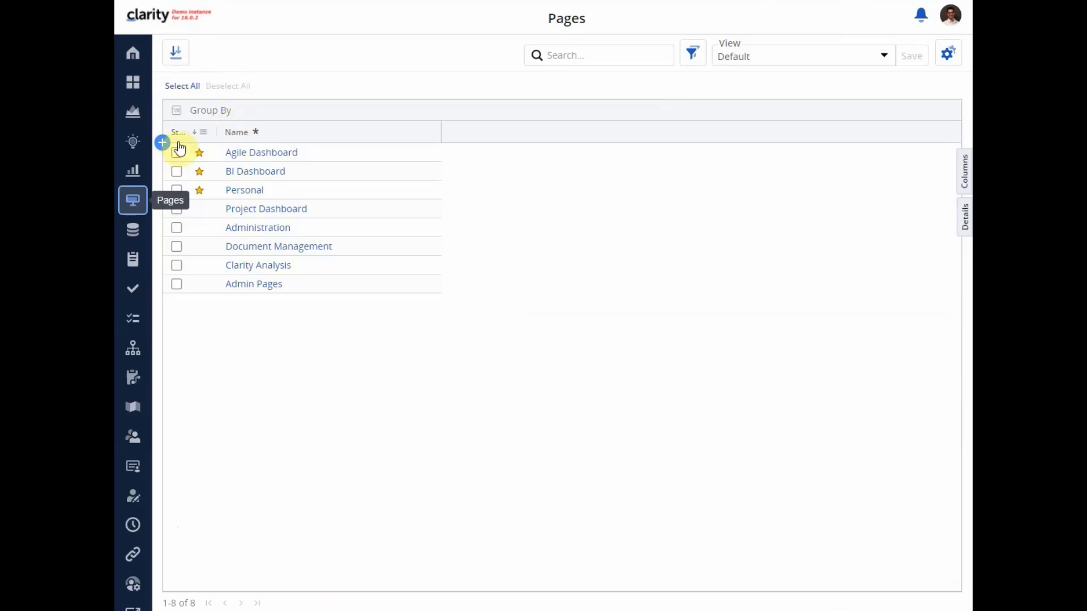
- Switch to the modern Clarity interface, show the projects as a board, and set the board columns to Strategic Sponsor
{"action": "left_click", "coordinate": [134, 113]}
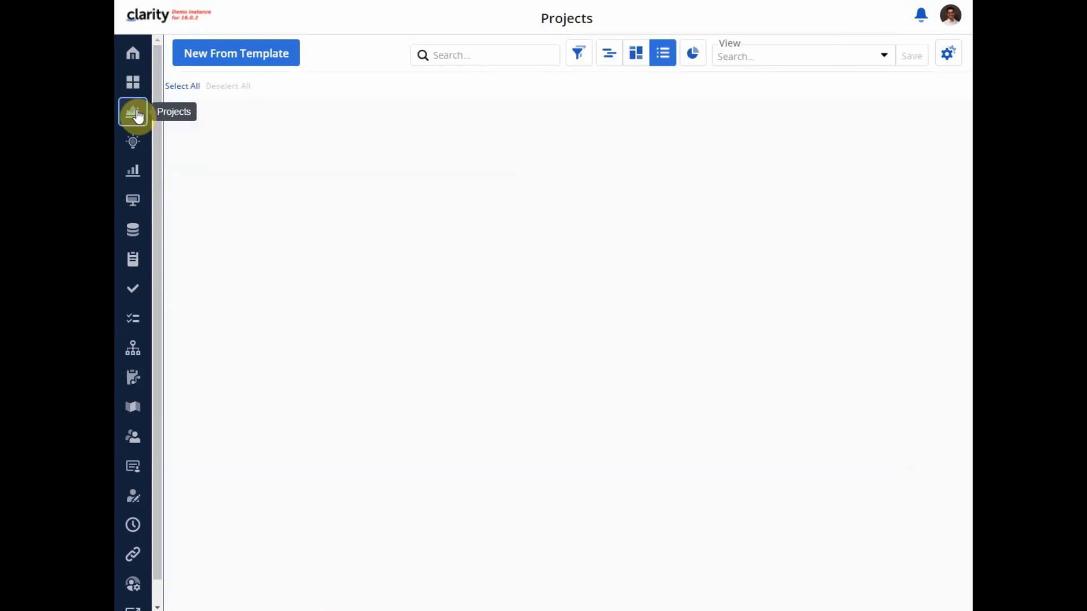
{"action": "left_click", "coordinate": [638, 55]}
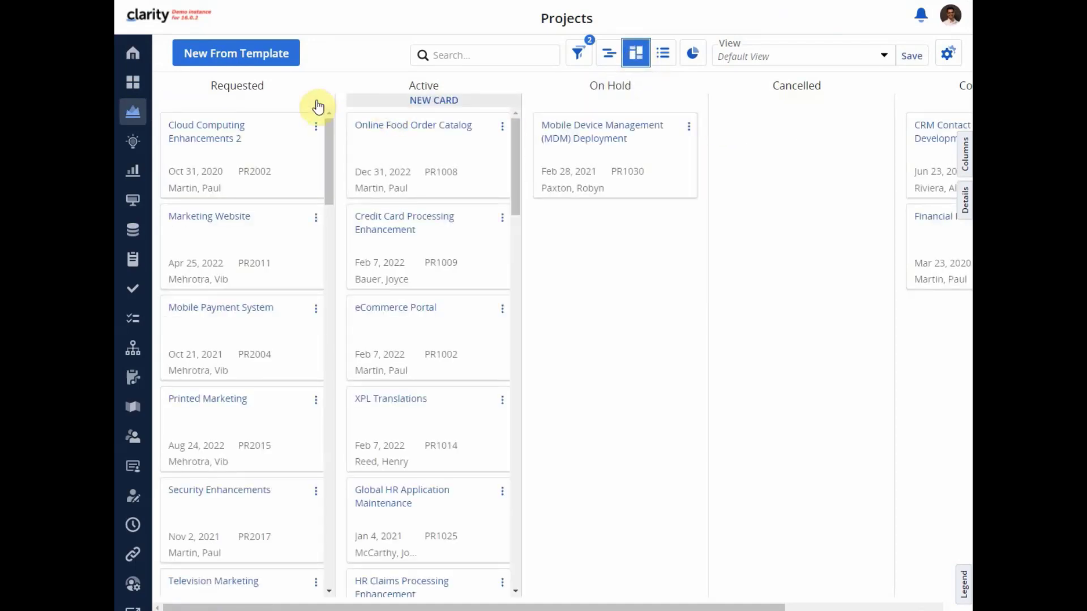
{"action": "left_click", "coordinate": [952, 60]}
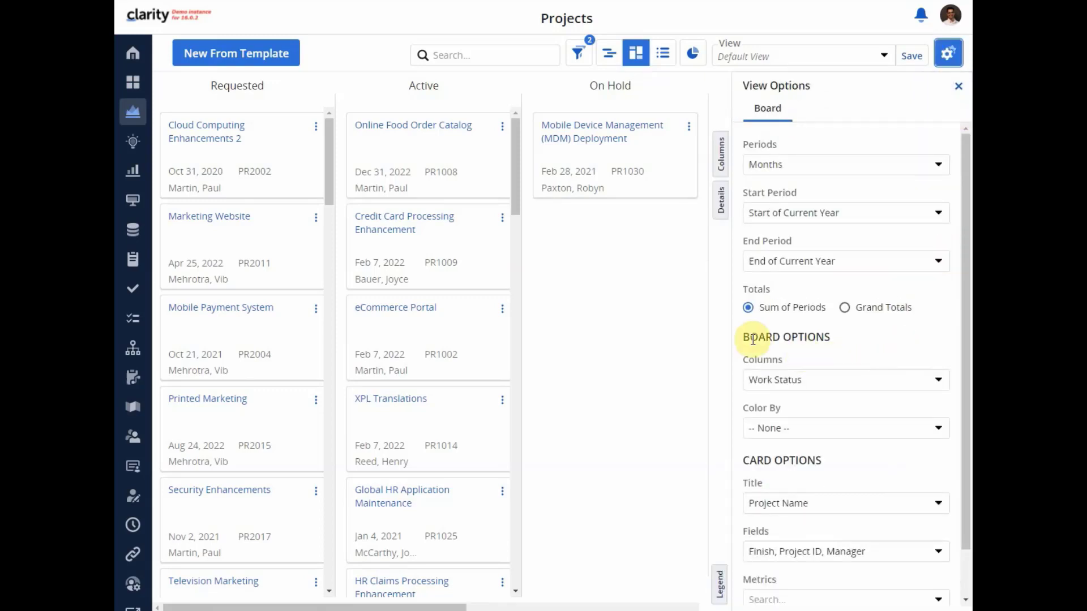
{"action": "left_click", "coordinate": [938, 380]}
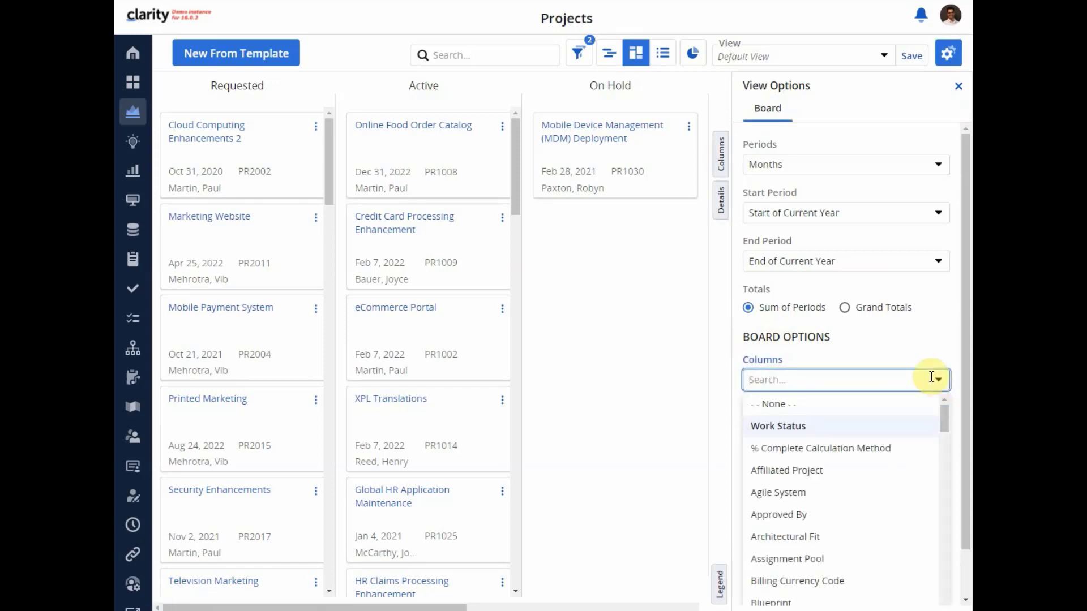
{"action": "type", "text": "sta"}
{"action": "key", "text": "BackSpace"}
{"action": "key", "text": "BackSpace"}
{"action": "type", "text": "p"}
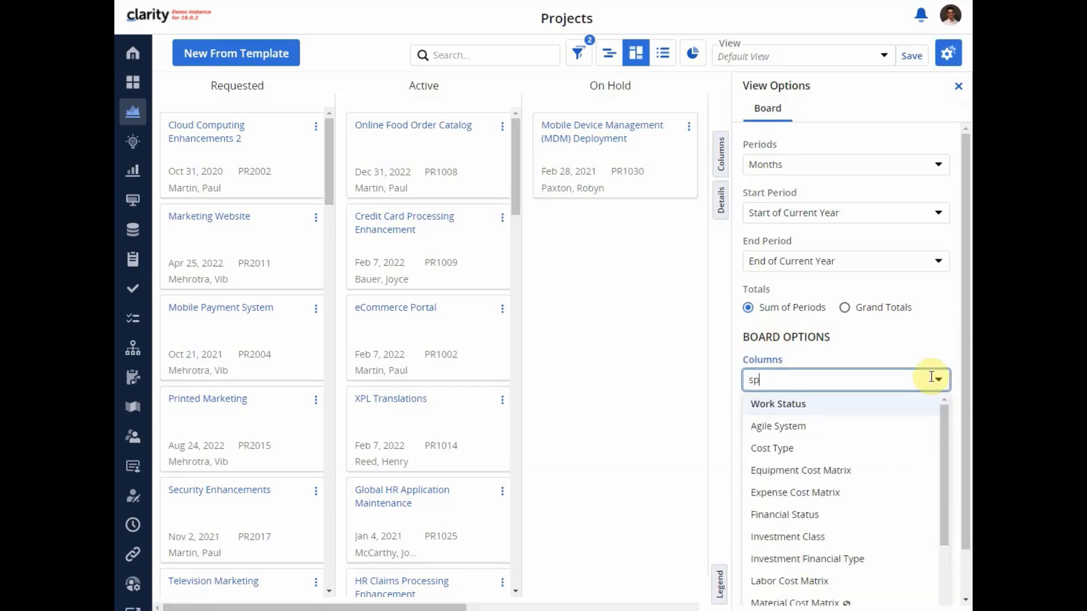
{"action": "type", "text": "o"}
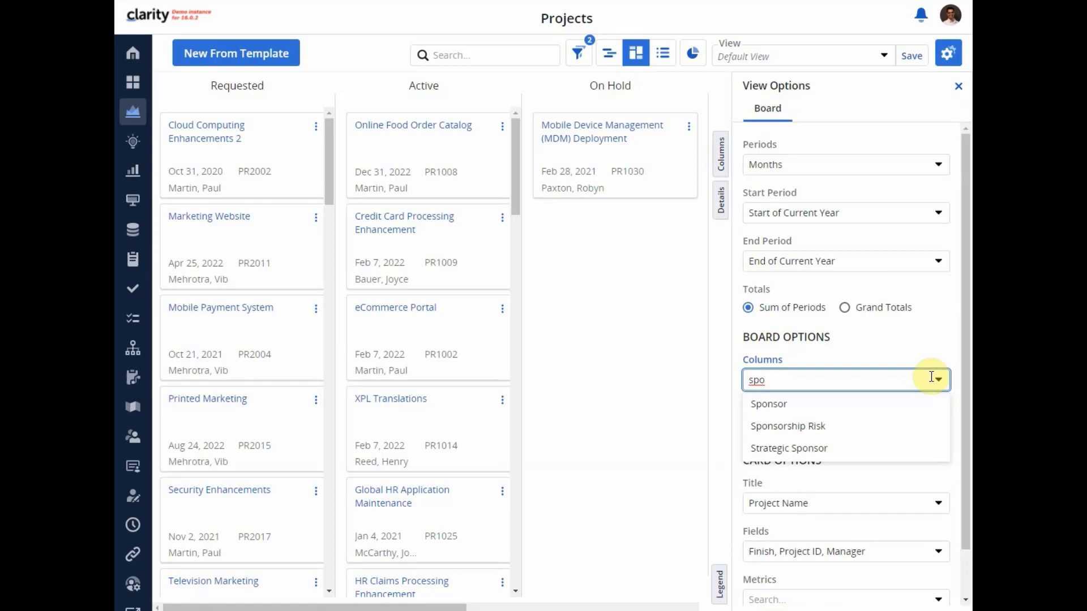
{"action": "left_click", "coordinate": [788, 451]}
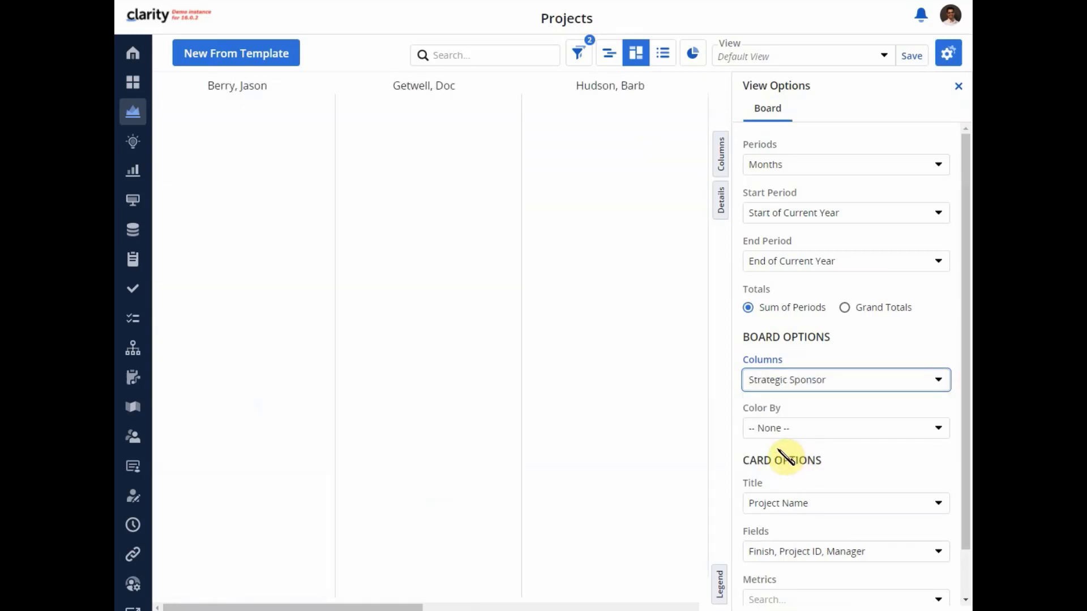
{"action": "left_click", "coordinate": [958, 86]}
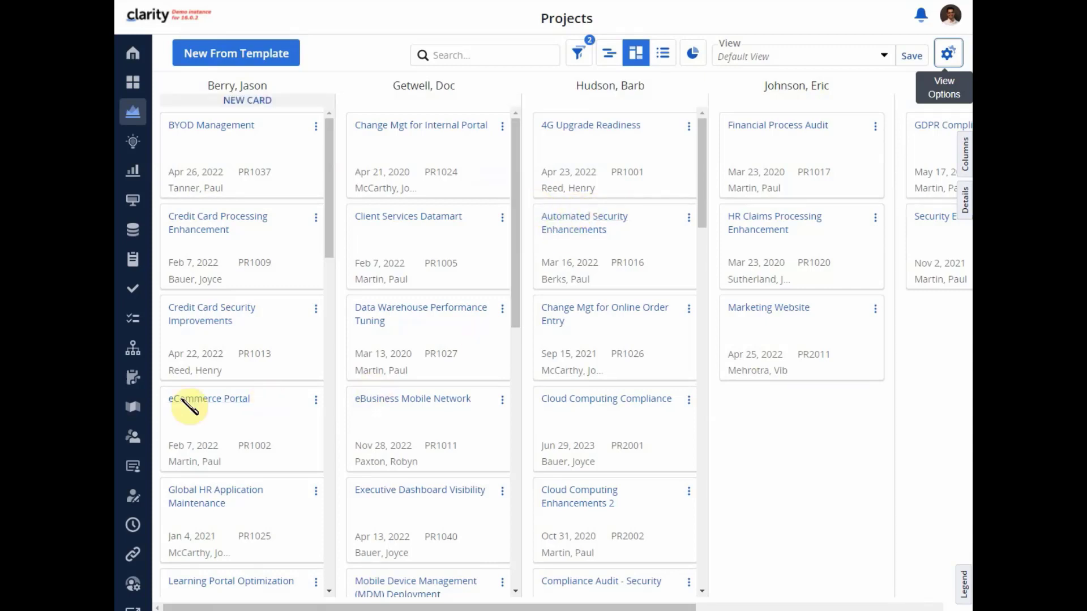
- Open the FY2022 Annual Plan roadmap and display its items as a timeline
{"action": "left_click", "coordinate": [134, 407]}
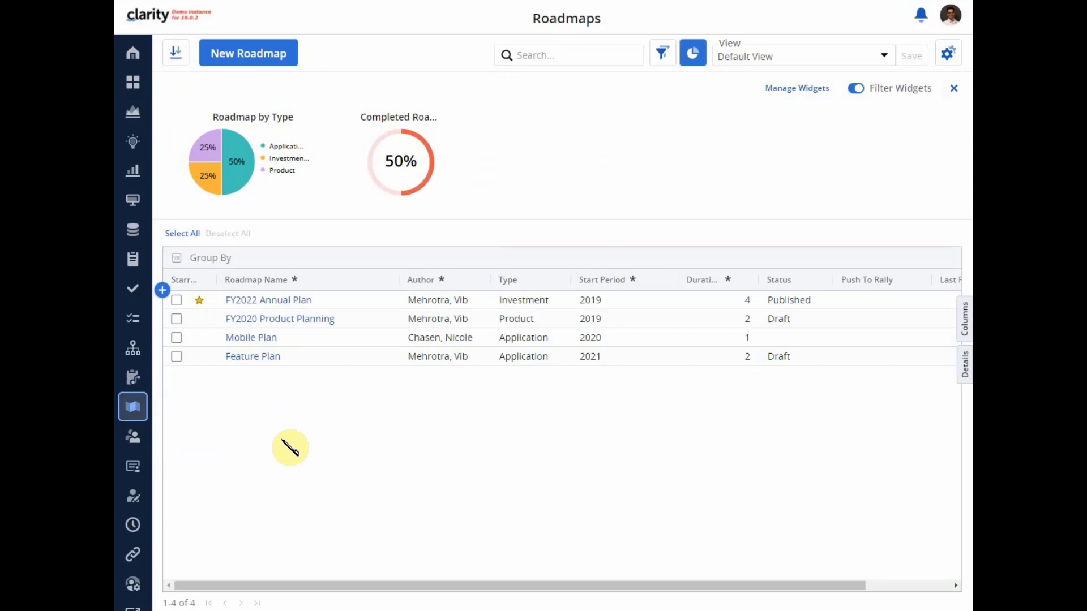
{"action": "left_click", "coordinate": [276, 301]}
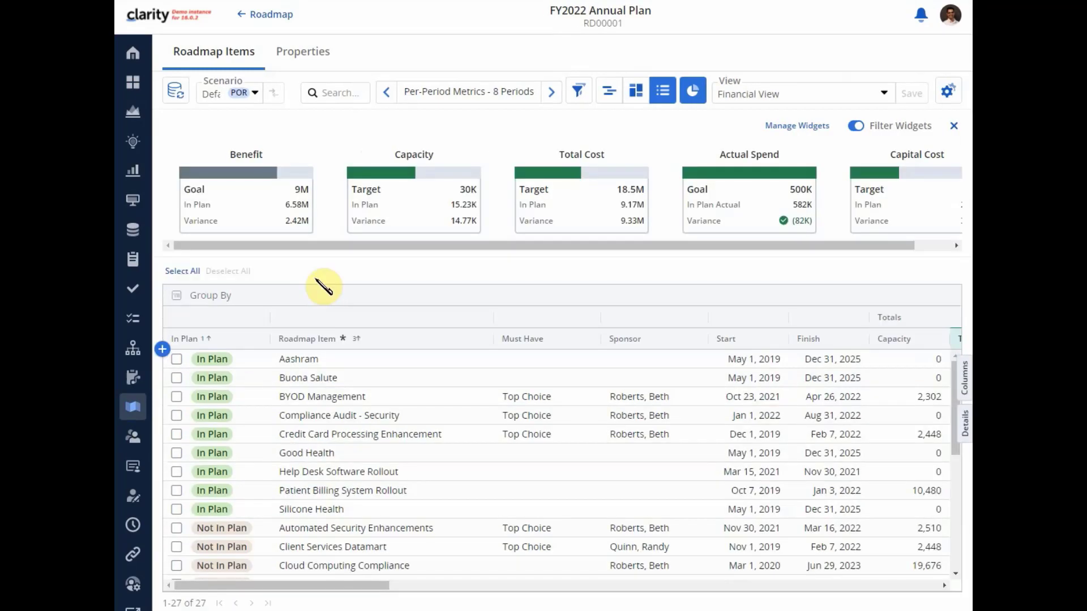
{"action": "left_click", "coordinate": [609, 96]}
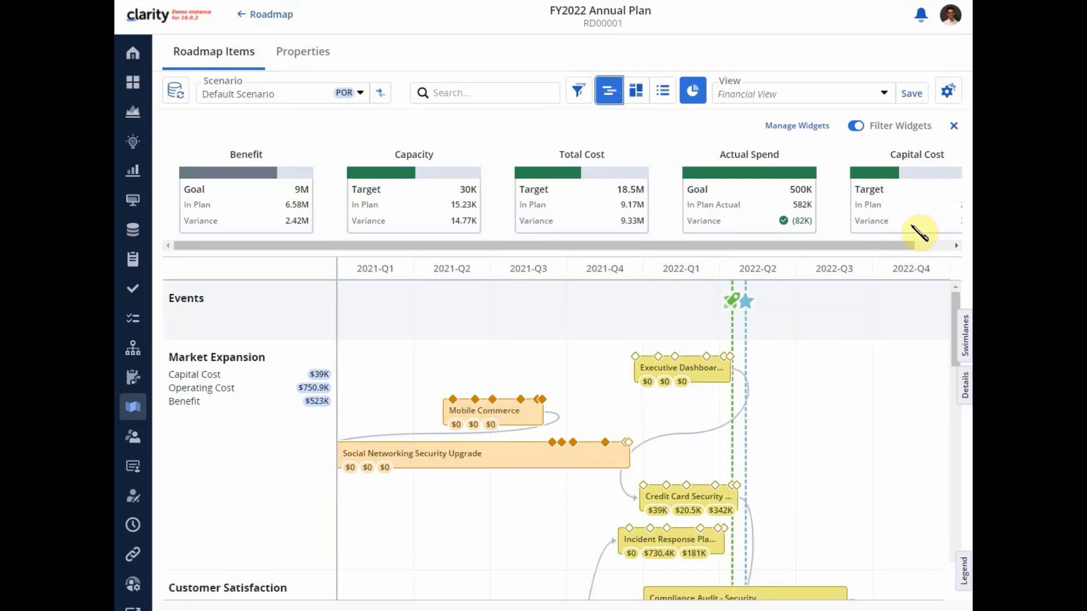
- Set the roadmap timeline's swimlanes to Sponsor and review the items in each sponsor's lane
{"action": "left_click", "coordinate": [948, 91]}
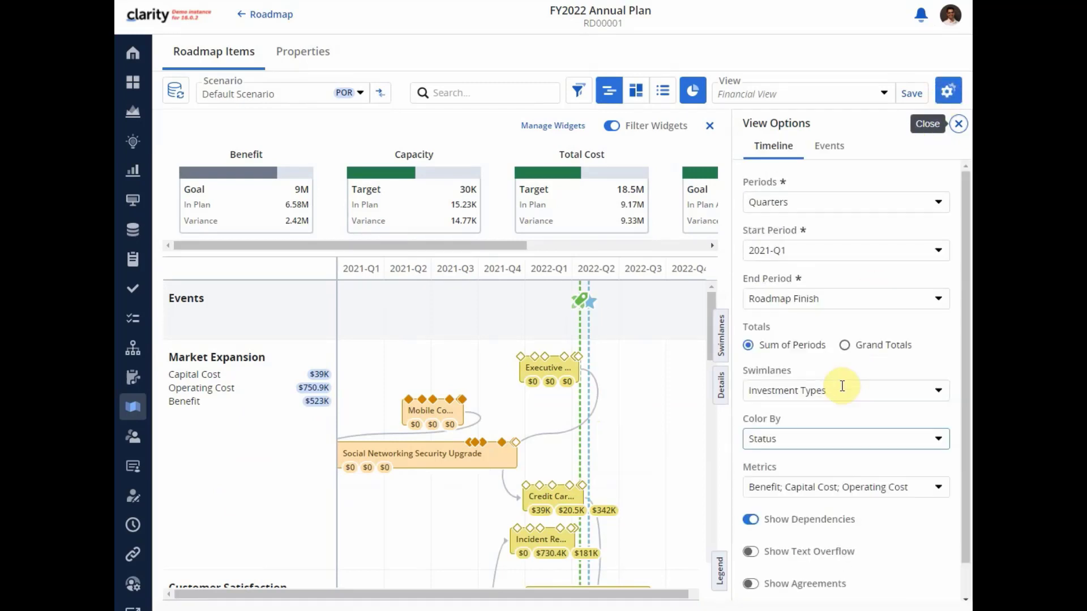
{"action": "left_click", "coordinate": [828, 389]}
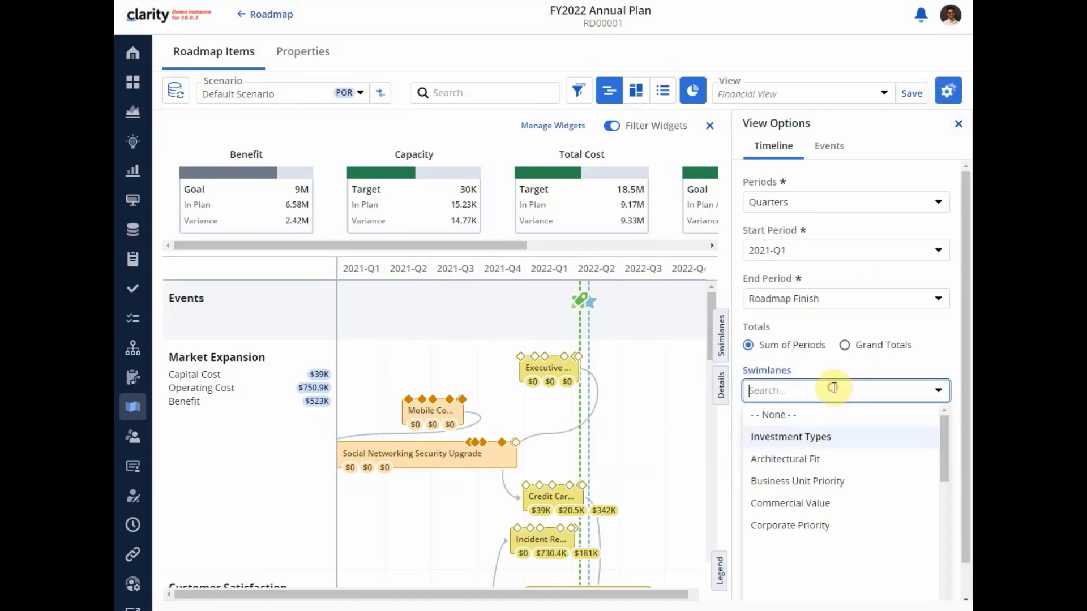
{"action": "type", "text": "spon"}
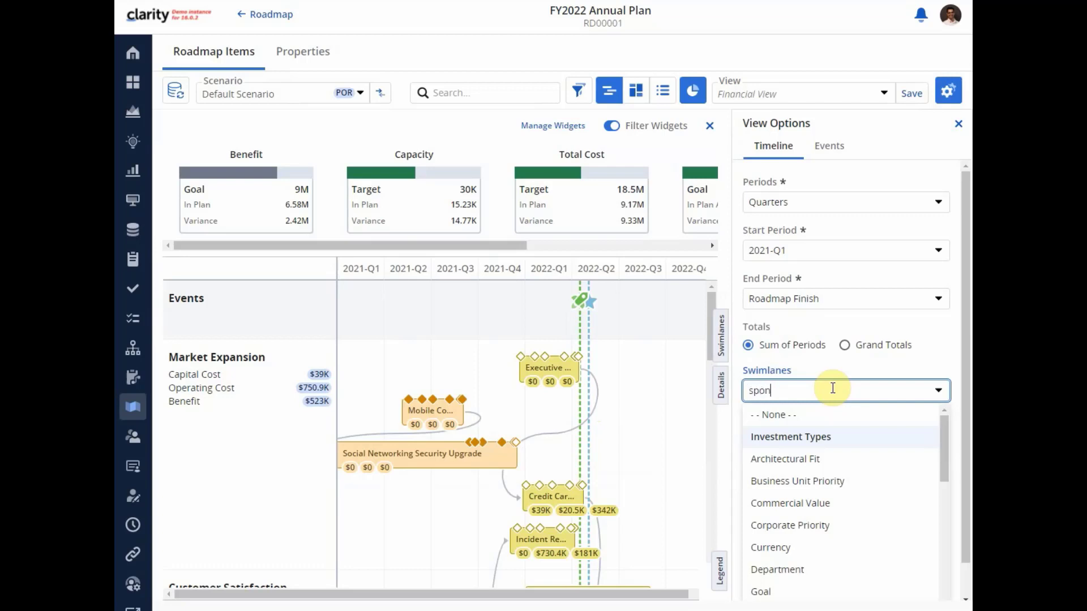
{"action": "left_click", "coordinate": [803, 415]}
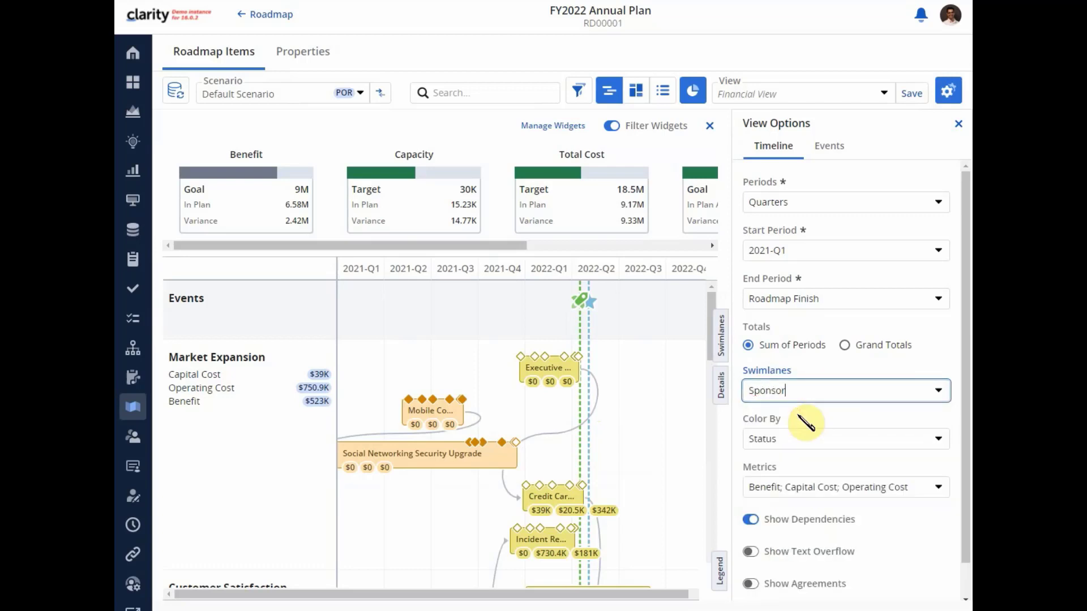
{"action": "scroll", "coordinate": [274, 458], "scroll_direction": "down", "scroll_amount": 5}
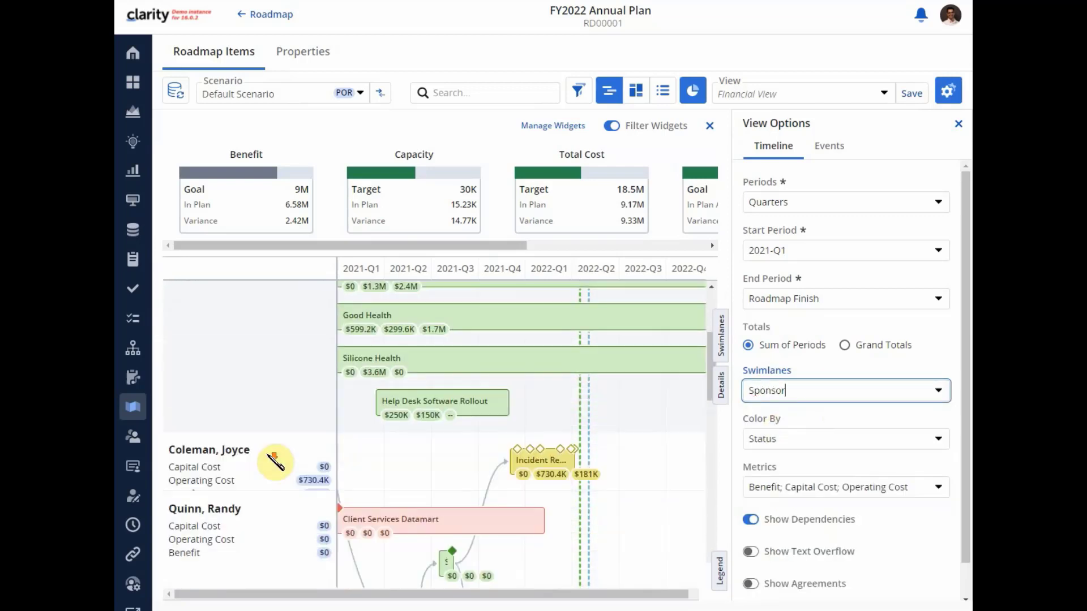
{"action": "scroll", "coordinate": [250, 440], "scroll_direction": "down", "scroll_amount": 6}
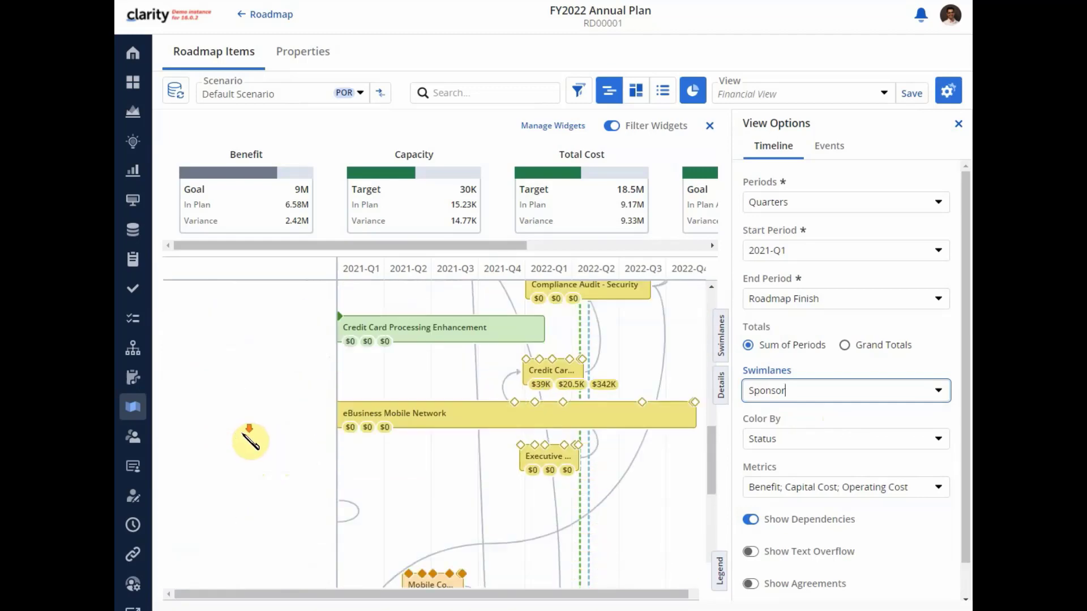
{"action": "scroll", "coordinate": [249, 440], "scroll_direction": "up", "scroll_amount": 5}
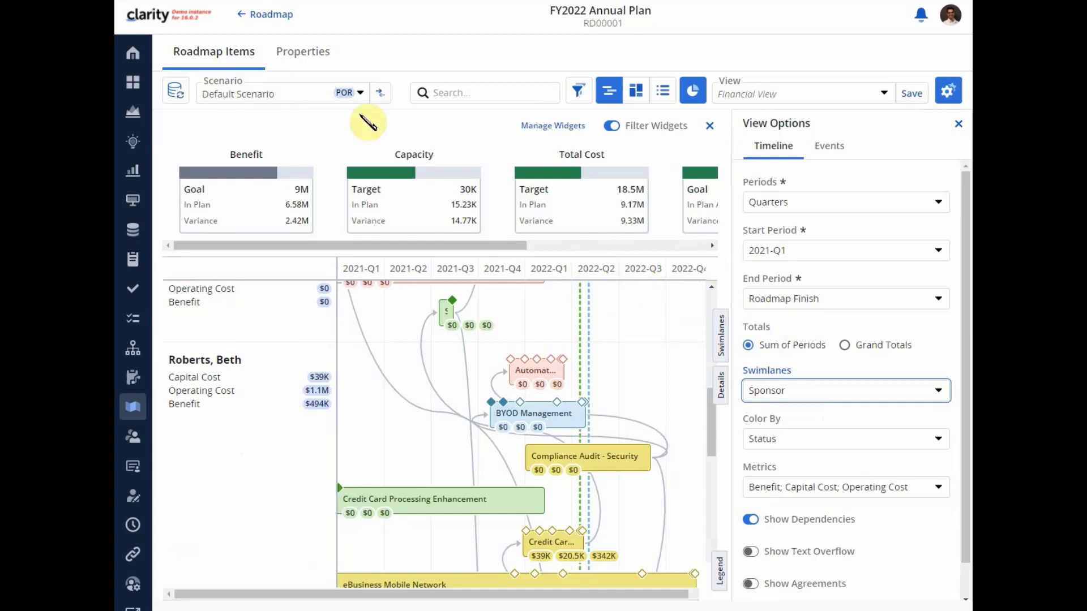
- Leave the roadmap, return to the projects, and display them as a list
{"action": "left_click", "coordinate": [257, 17]}
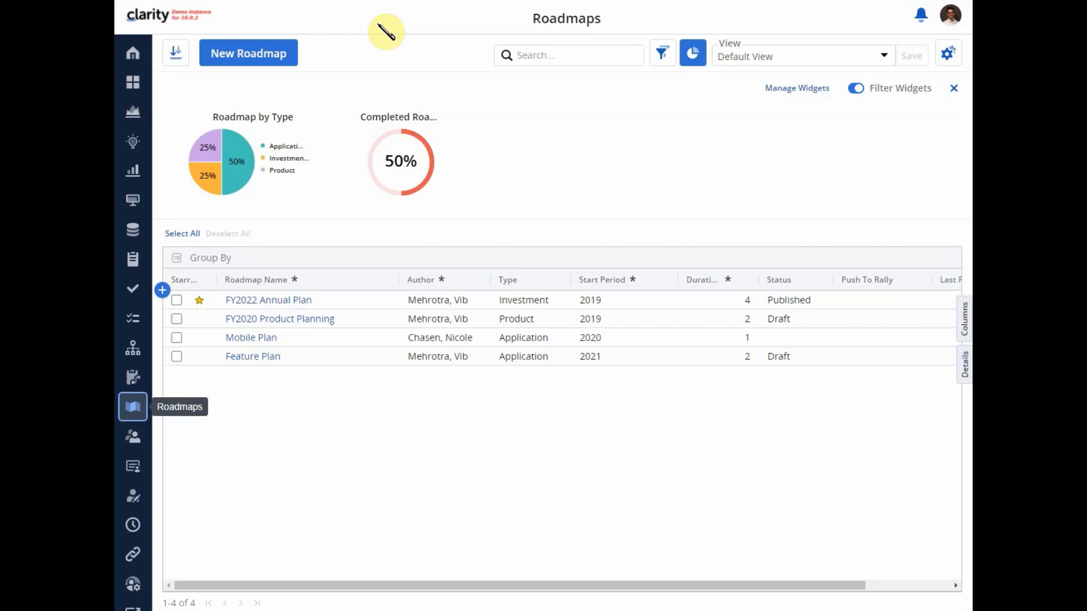
{"action": "left_click", "coordinate": [139, 115]}
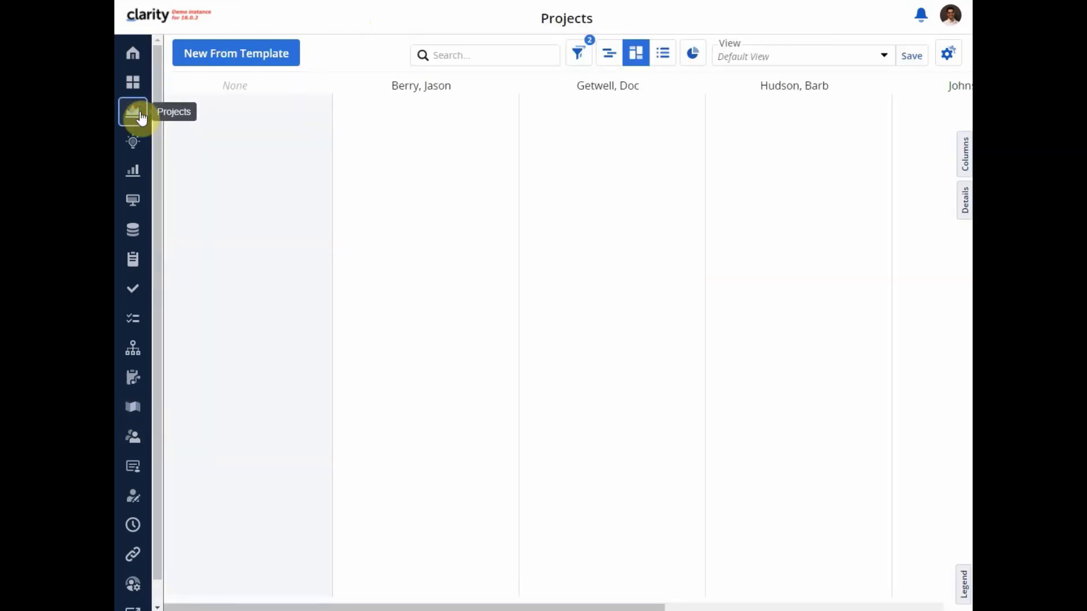
{"action": "left_click", "coordinate": [664, 54]}
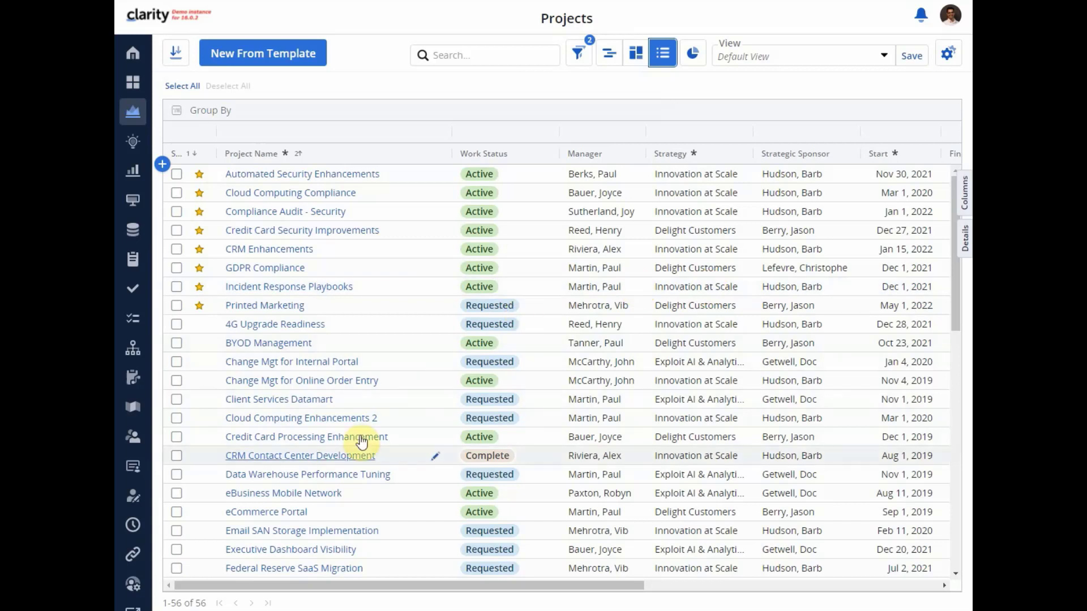
- Open the attribute administration list and change its Object filter from Status Report to Project
{"action": "left_click", "coordinate": [138, 585]}
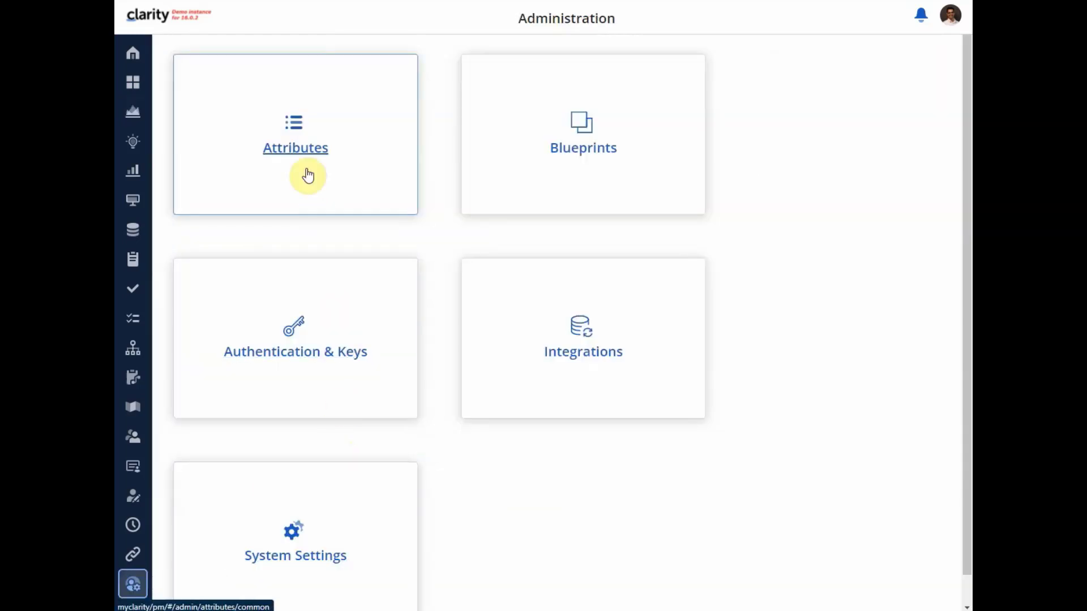
{"action": "left_click", "coordinate": [302, 149]}
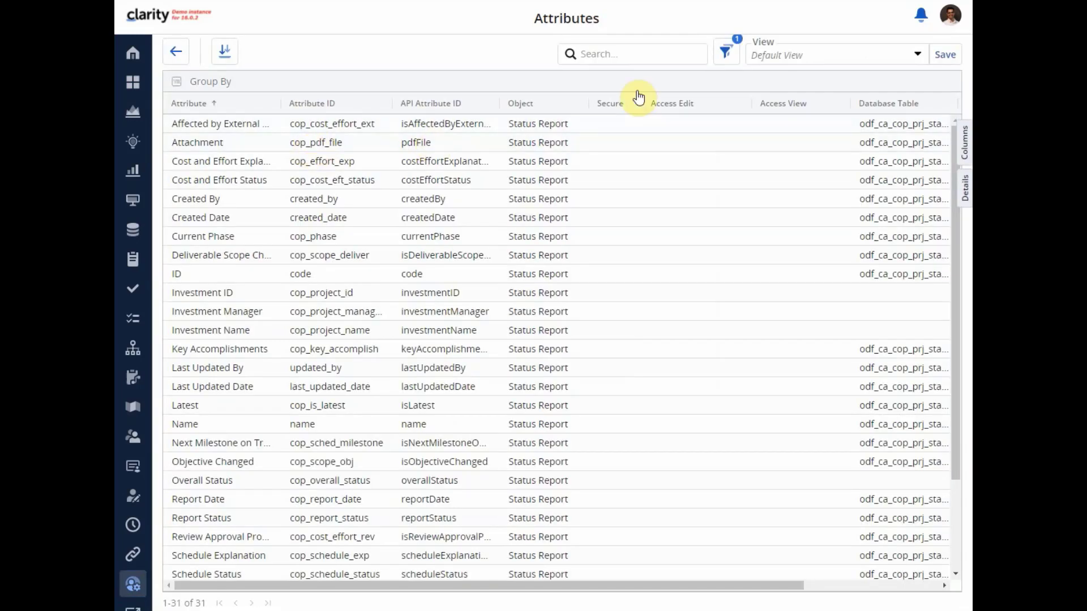
{"action": "left_click", "coordinate": [725, 52]}
{"action": "left_click", "coordinate": [381, 106]}
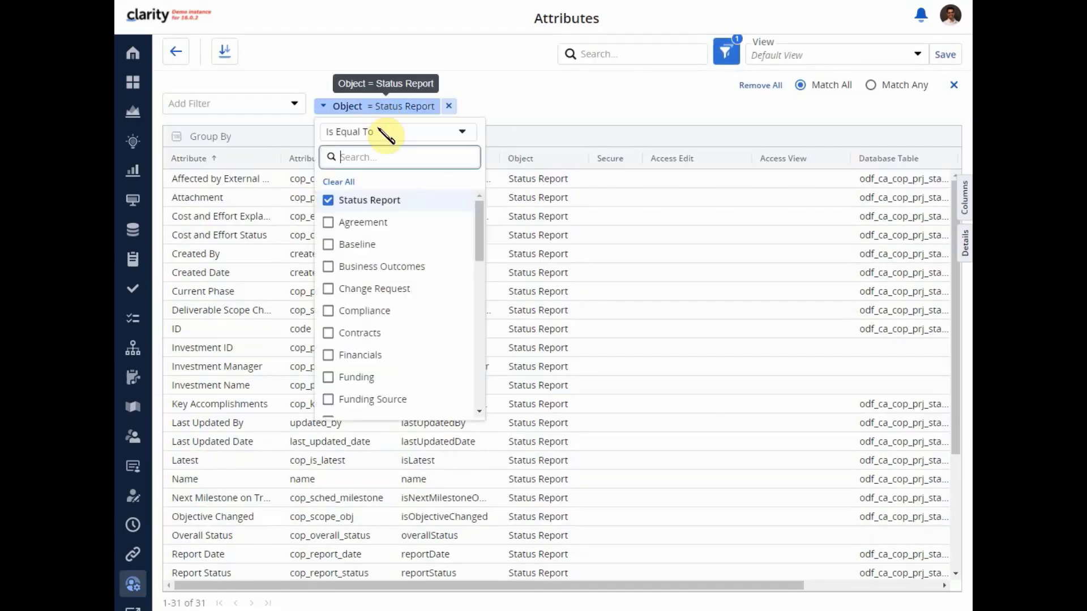
{"action": "left_click", "coordinate": [329, 201]}
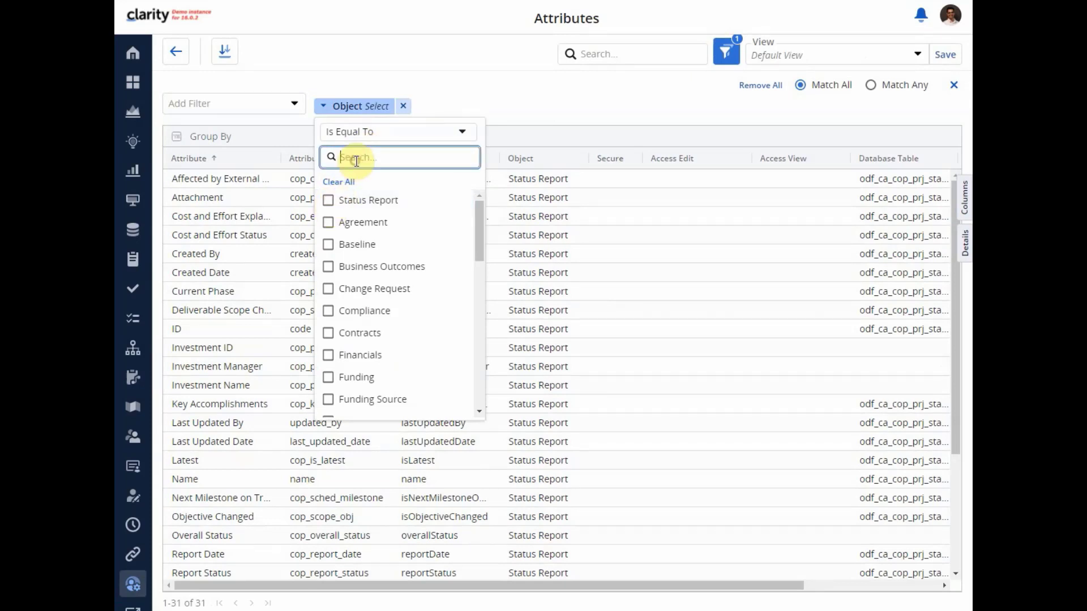
{"action": "type", "text": "project"}
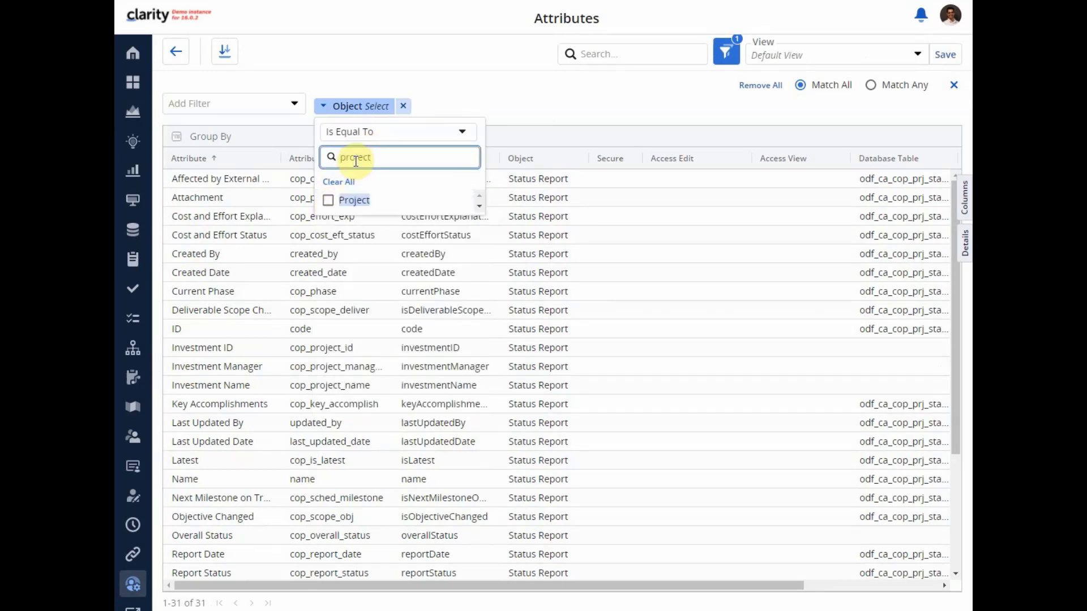
{"action": "left_click", "coordinate": [328, 201]}
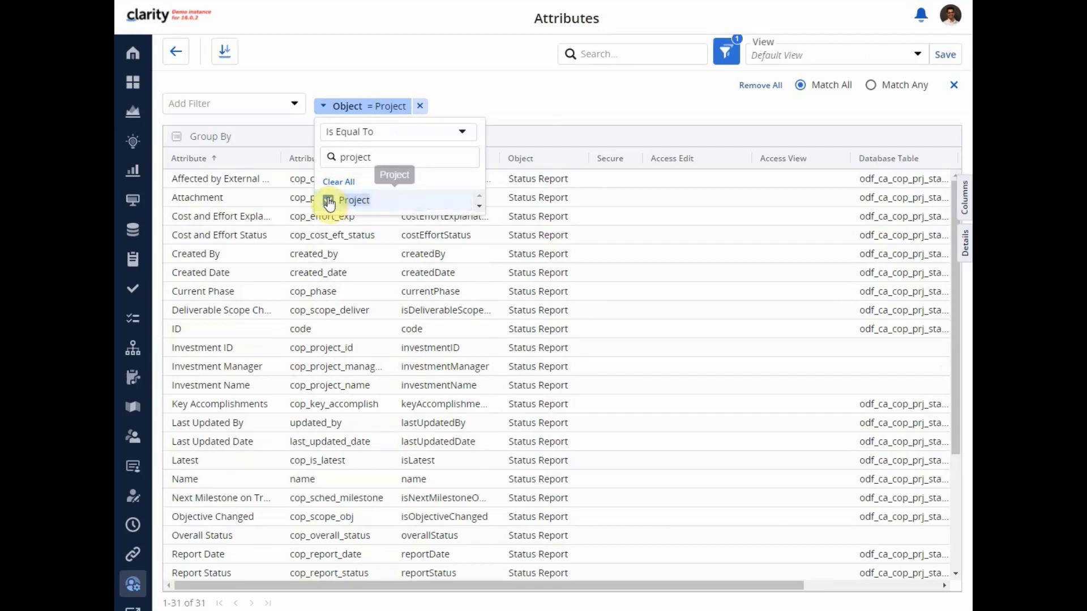
- Add a filter for project attributes whose name contains "strategy"
{"action": "left_click", "coordinate": [253, 109]}
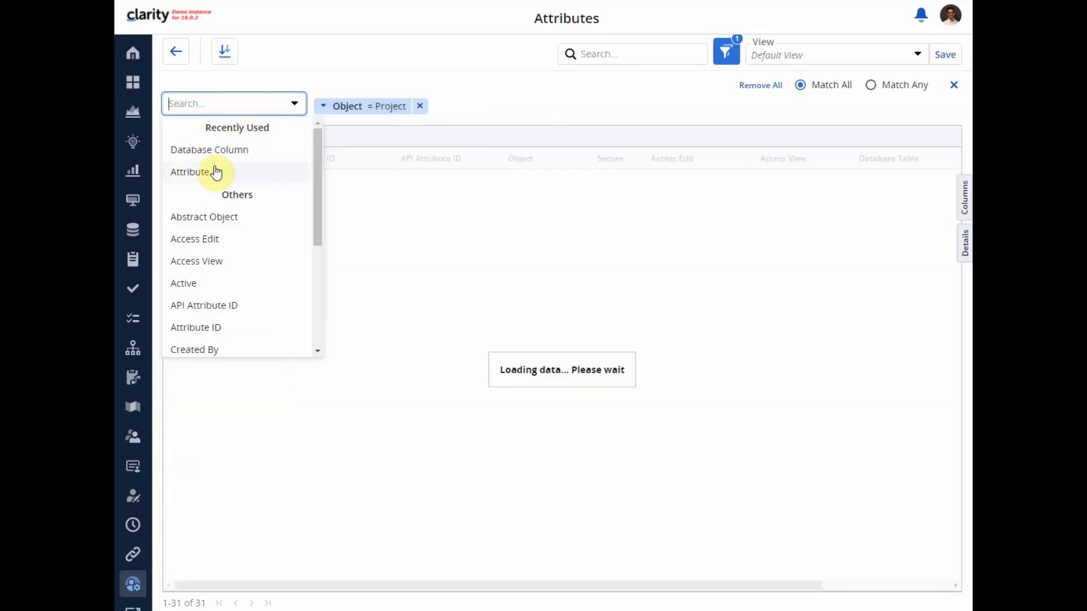
{"action": "left_click", "coordinate": [216, 171]}
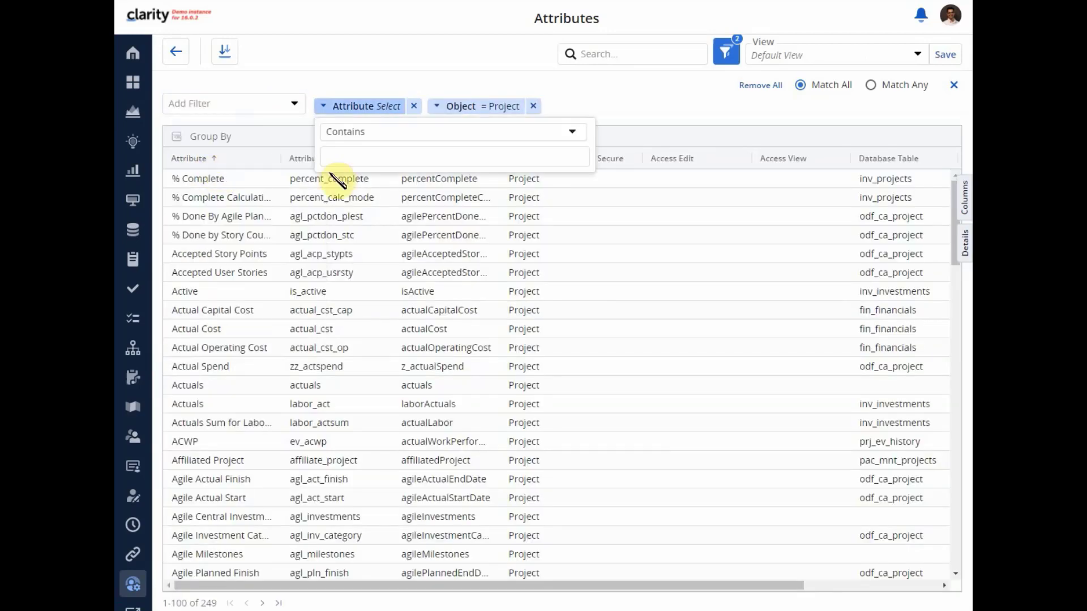
{"action": "left_click", "coordinate": [360, 156]}
{"action": "type", "text": "strategy"}
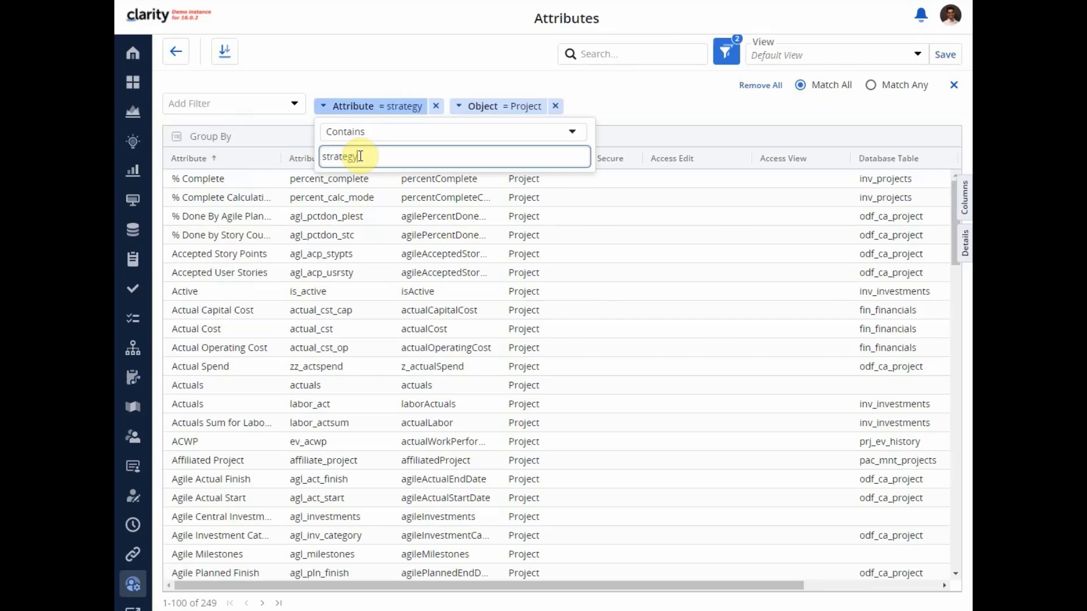
{"action": "left_click", "coordinate": [653, 104]}
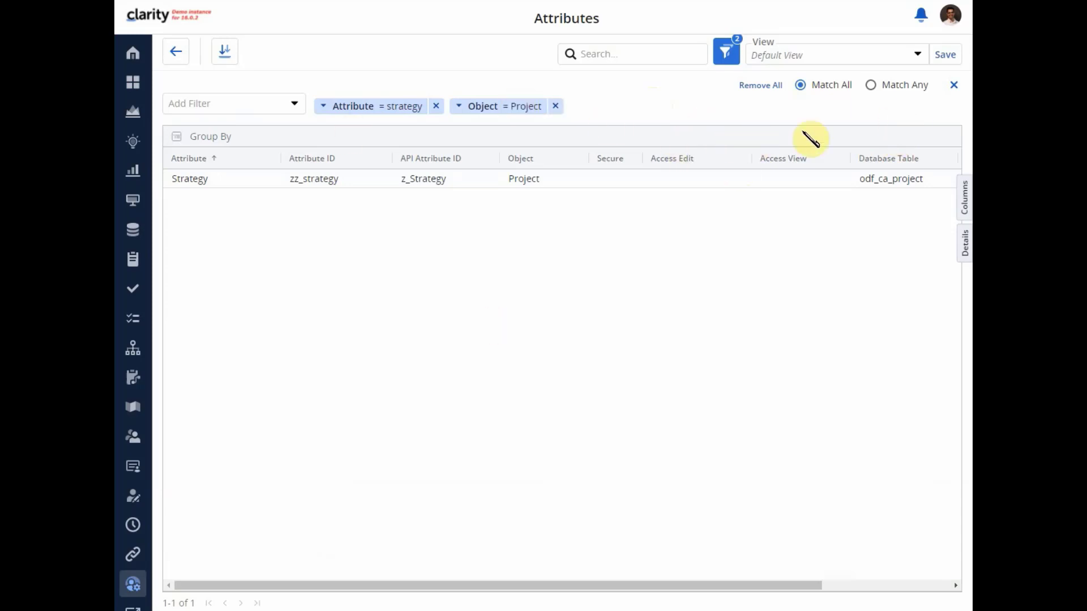
- Load the Attribute Labeling view and filter its project attributes to names containing "strategy"
{"action": "left_click", "coordinate": [918, 58]}
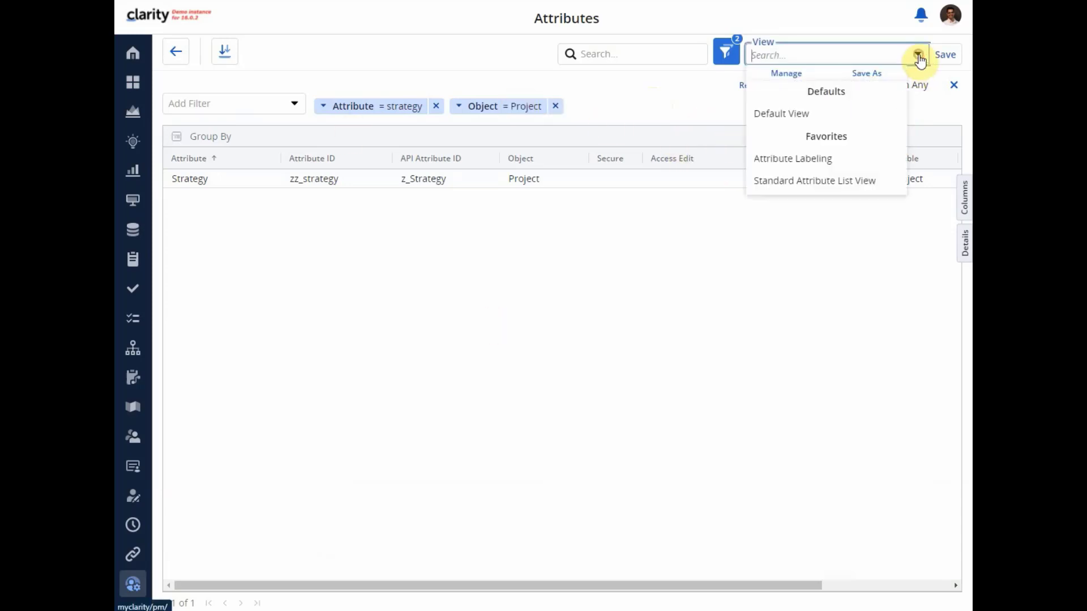
{"action": "left_click", "coordinate": [799, 161]}
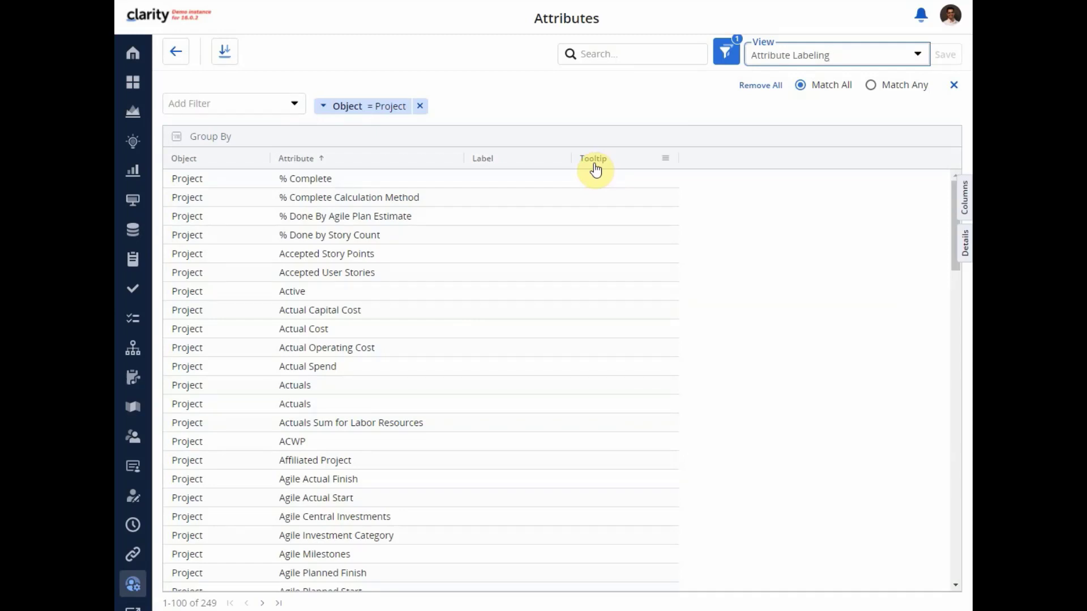
{"action": "left_click", "coordinate": [286, 107]}
{"action": "left_click", "coordinate": [206, 173]}
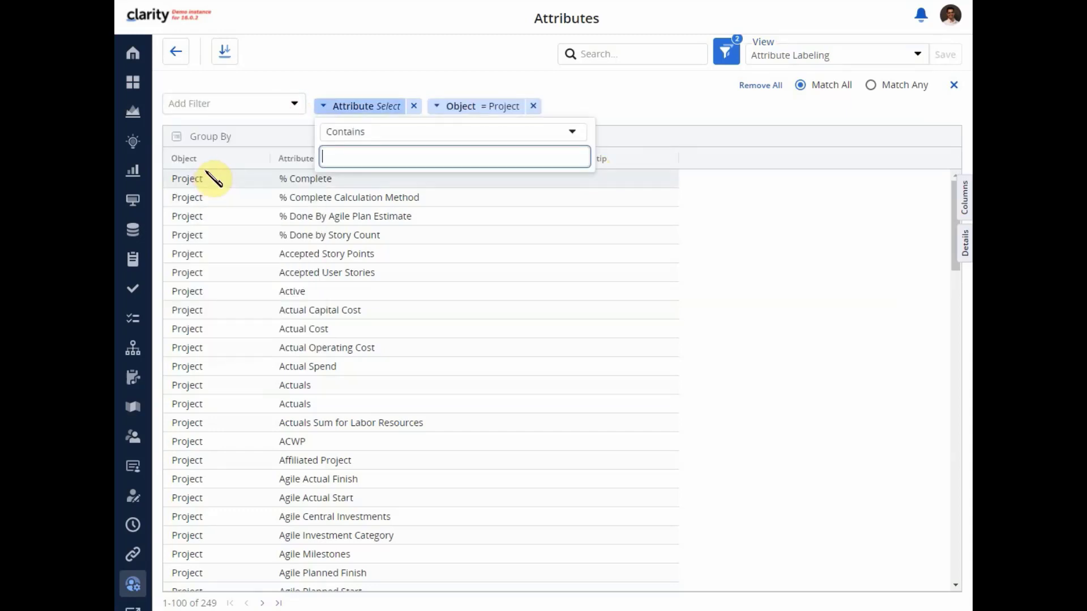
{"action": "type", "text": "st"}
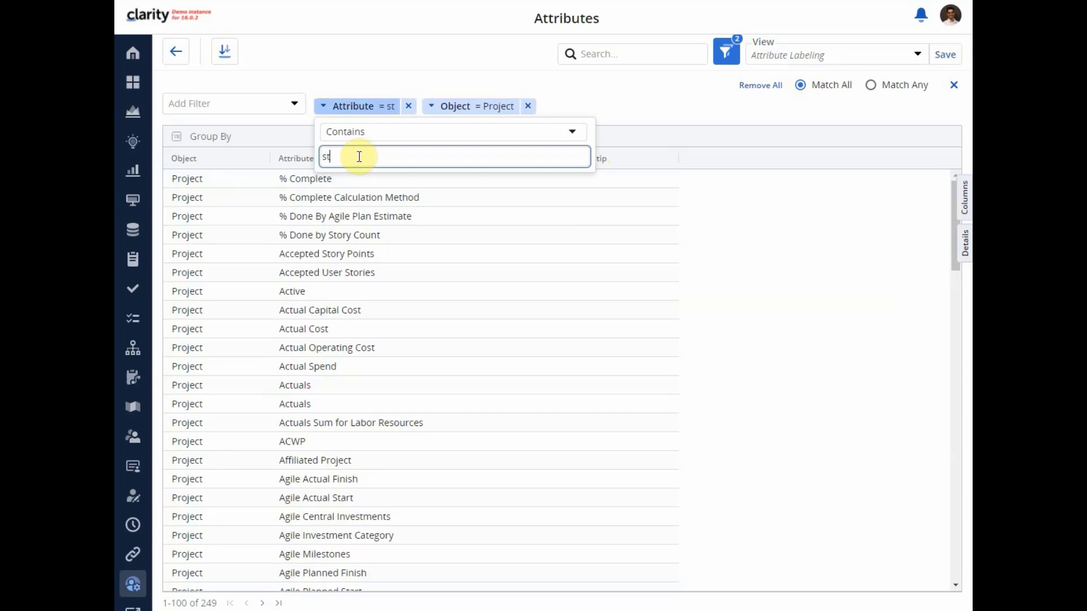
{"action": "type", "text": "rategy"}
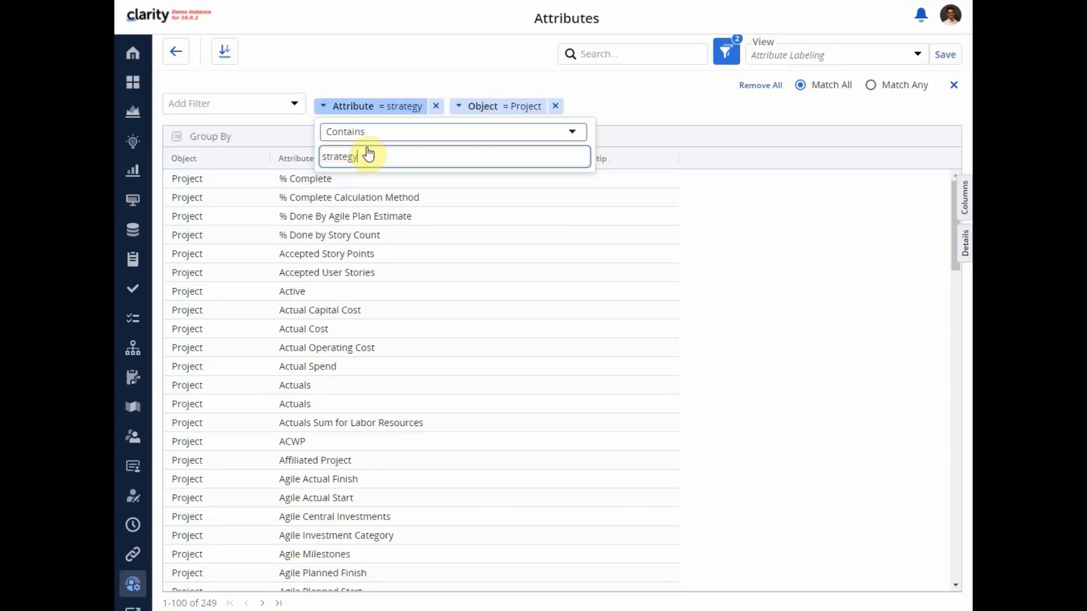
{"action": "left_click", "coordinate": [639, 106]}
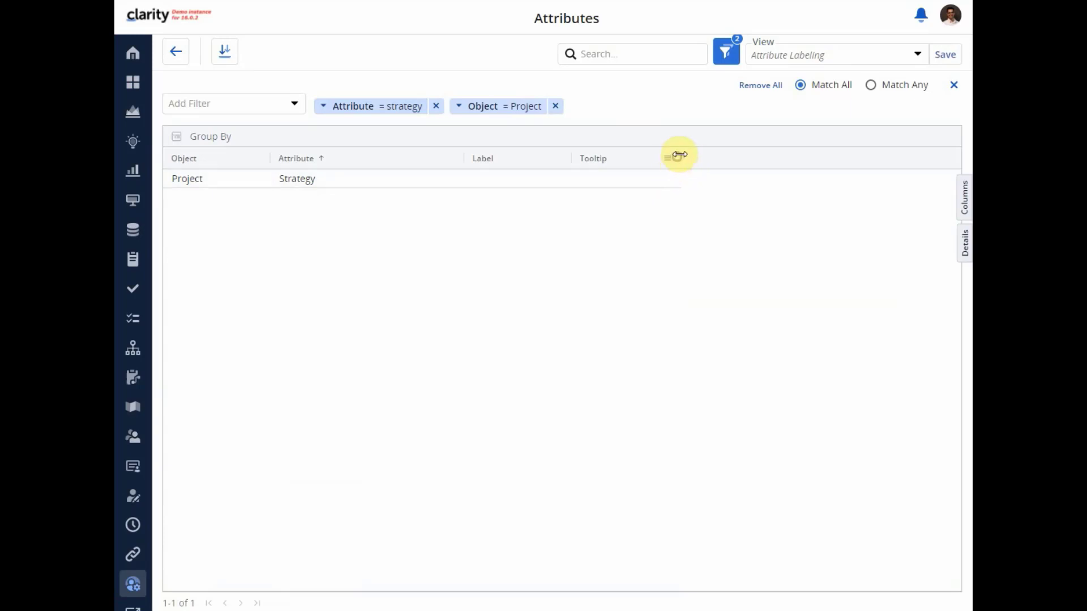
- Widen the Tooltip column and set Strategy's tooltip to "Each investment requires strategy populated to ensure alignment to the corporative objectives."
{"action": "left_click_drag", "start_coordinate": [681, 159], "coordinate": [817, 160]}
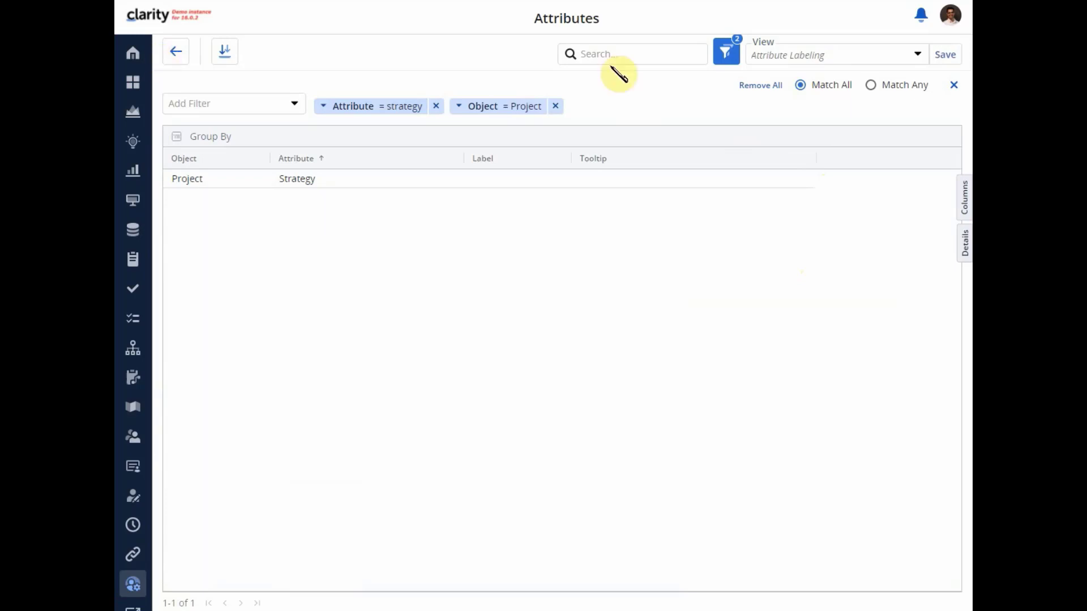
{"action": "left_click", "coordinate": [615, 179]}
{"action": "type", "text": "Each investment requires strategy populated to ensure alignment to the corporative objectives."}
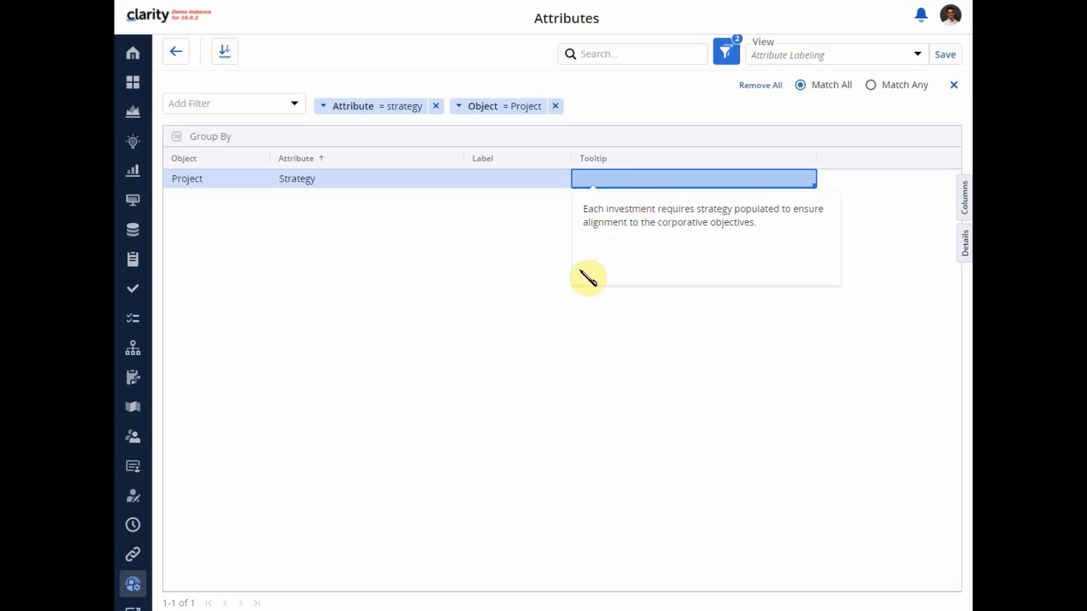
{"action": "left_click", "coordinate": [535, 272]}
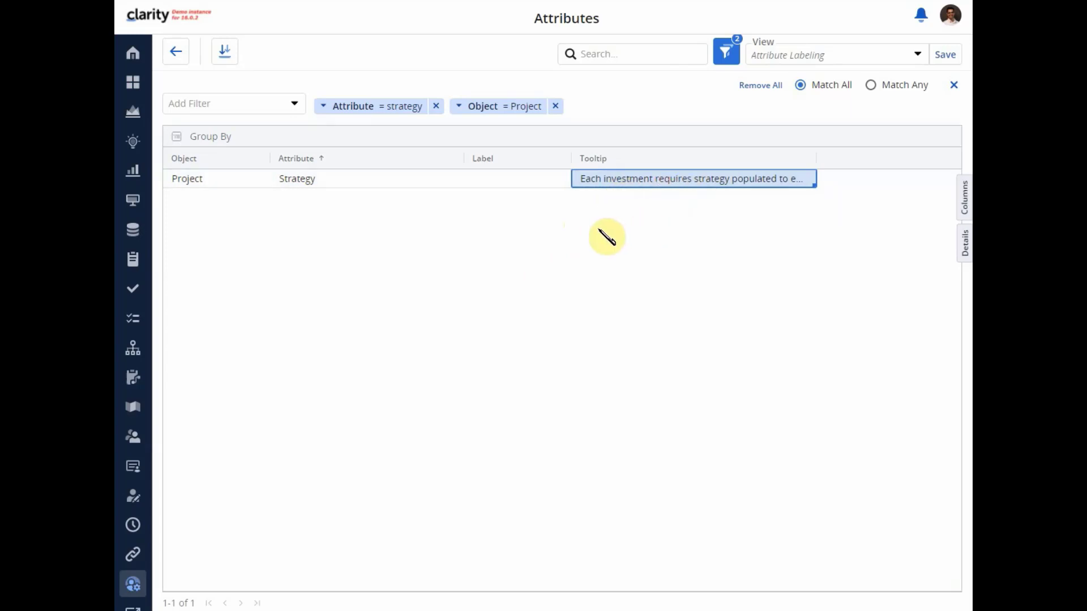
- Check the Strategy attribute's tooltip in the Projects grid and in the Cloud Computing Compliance details, then close the details
{"action": "left_click", "coordinate": [135, 118]}
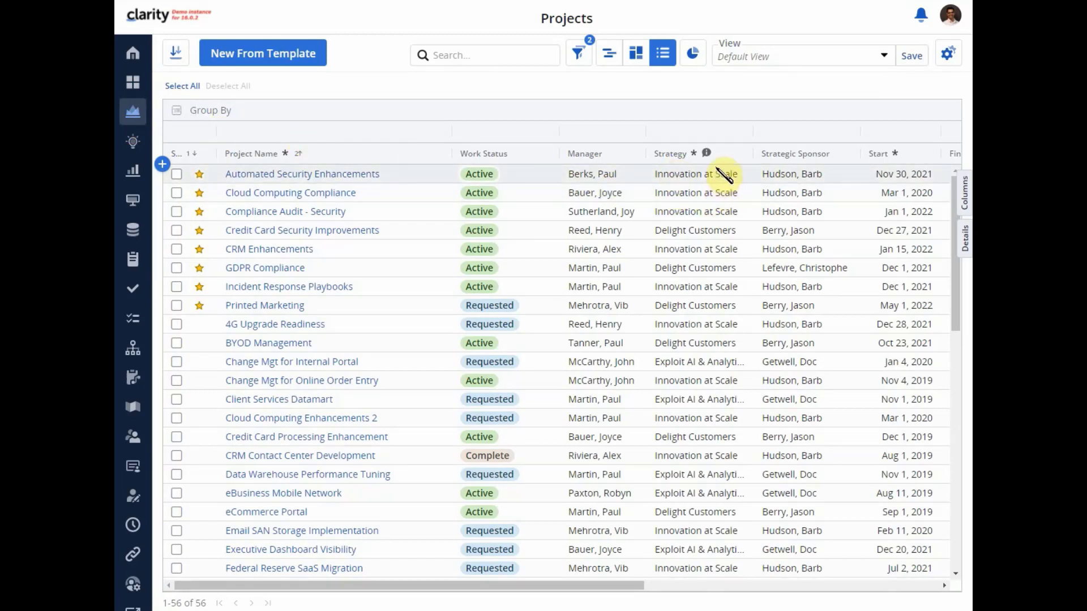
{"action": "mouse_move", "coordinate": [712, 164]}
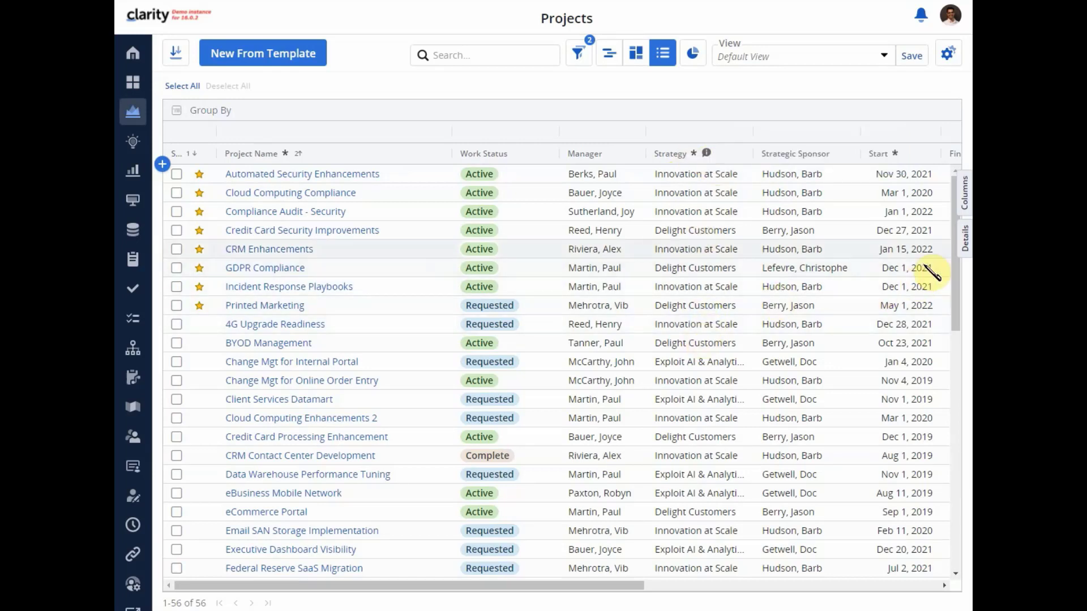
{"action": "left_click", "coordinate": [964, 240]}
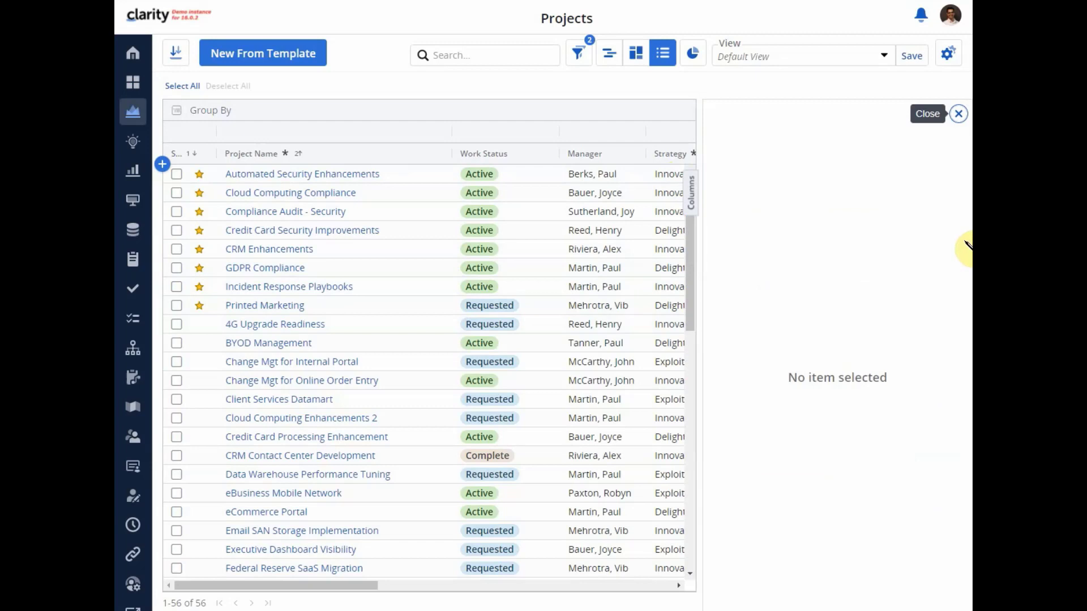
{"action": "left_click", "coordinate": [607, 200]}
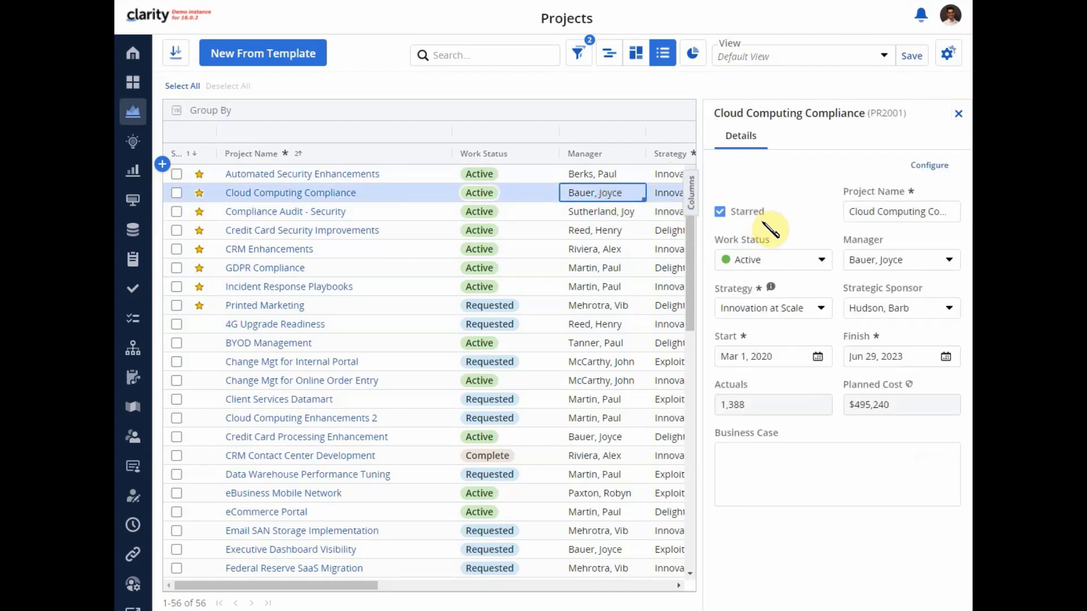
{"action": "mouse_move", "coordinate": [777, 287]}
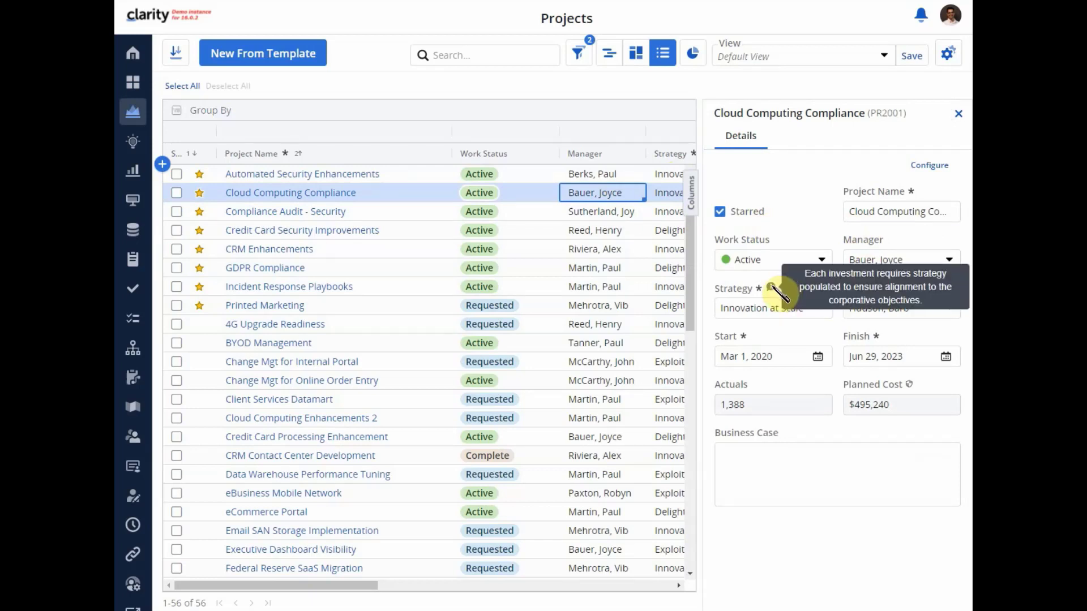
{"action": "left_click", "coordinate": [959, 114]}
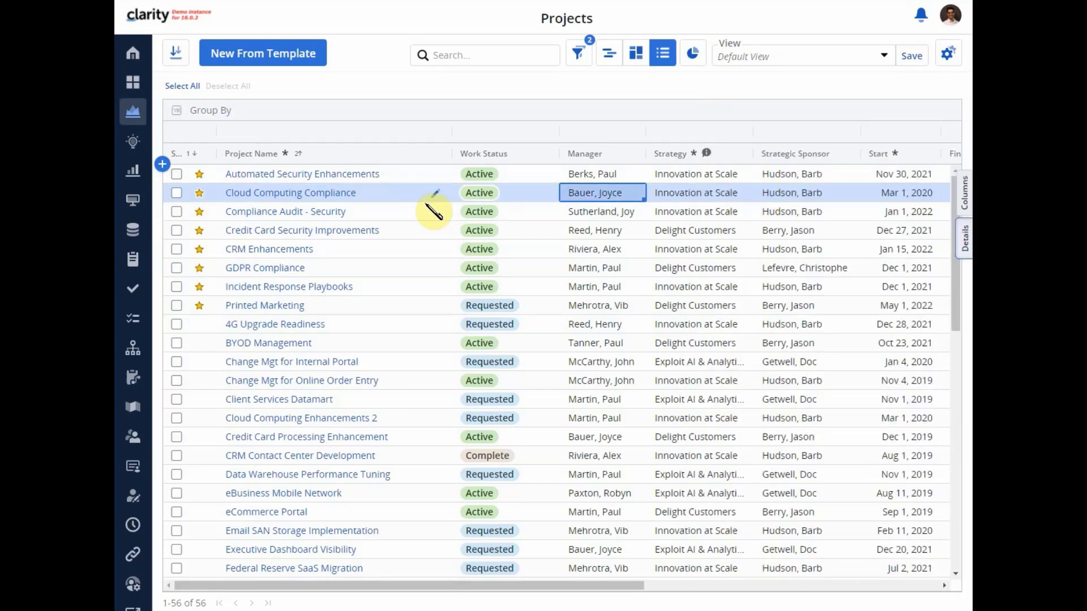
- Open the Cloud Computing Compliance project's properties, check the Strategy tooltip under Alignment, and return to the project list
{"action": "left_click", "coordinate": [304, 195]}
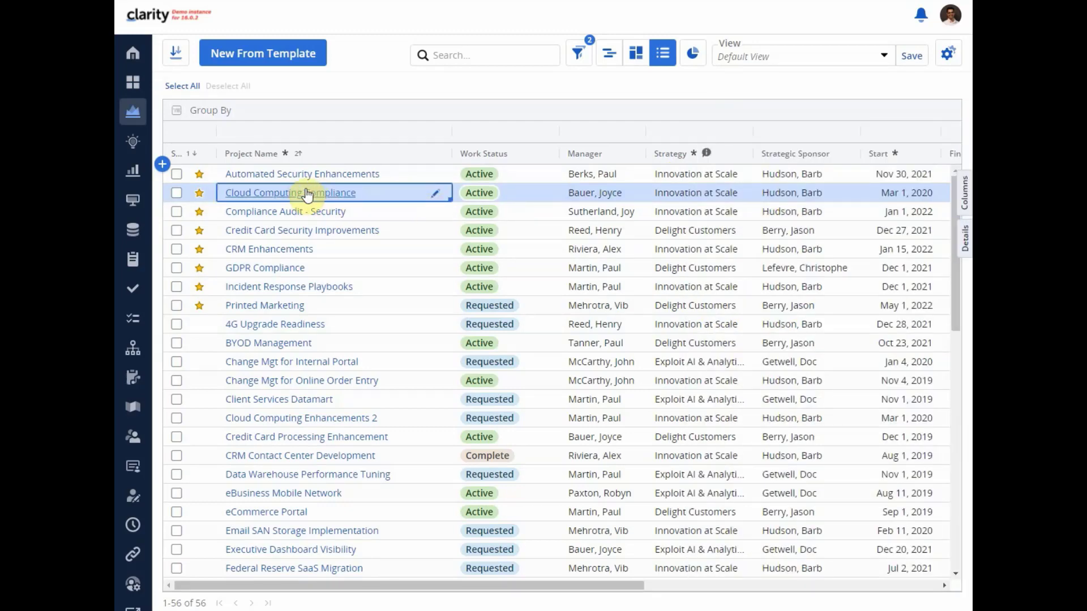
{"action": "left_click", "coordinate": [307, 194]}
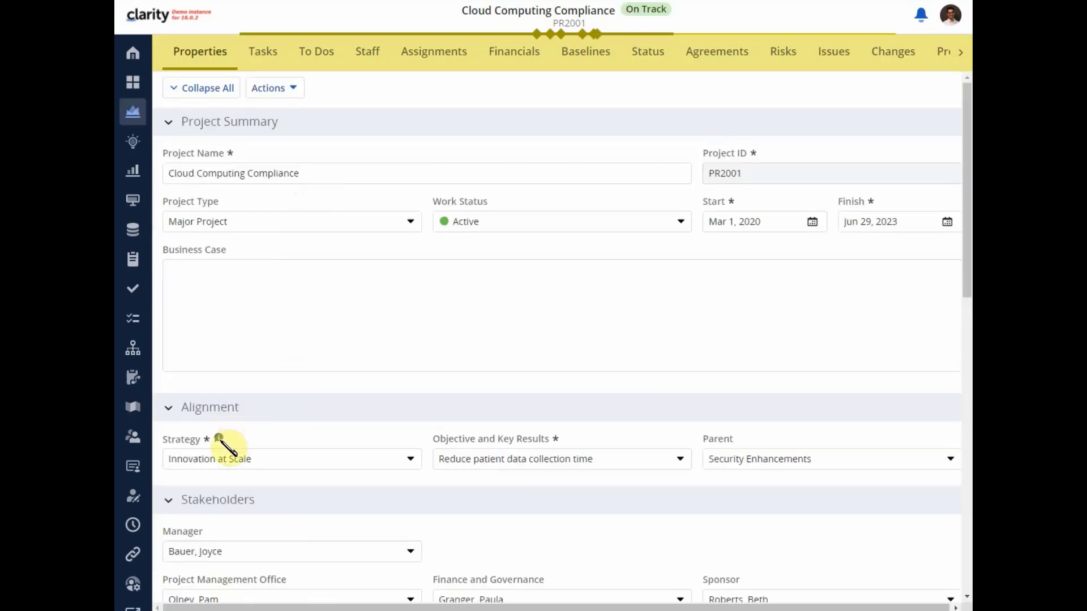
{"action": "mouse_move", "coordinate": [219, 439]}
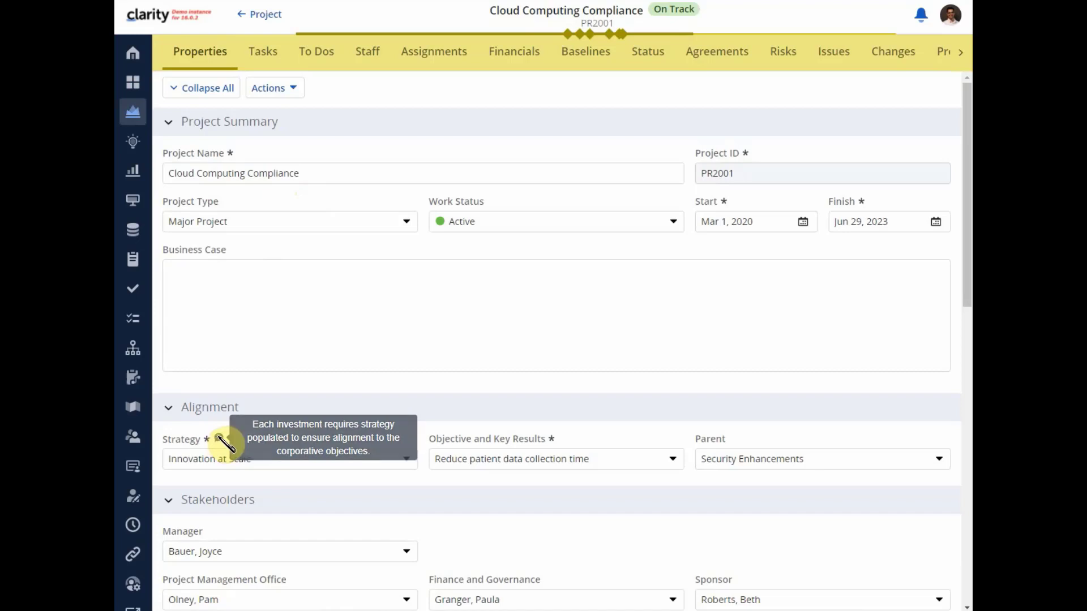
{"action": "left_click", "coordinate": [262, 17]}
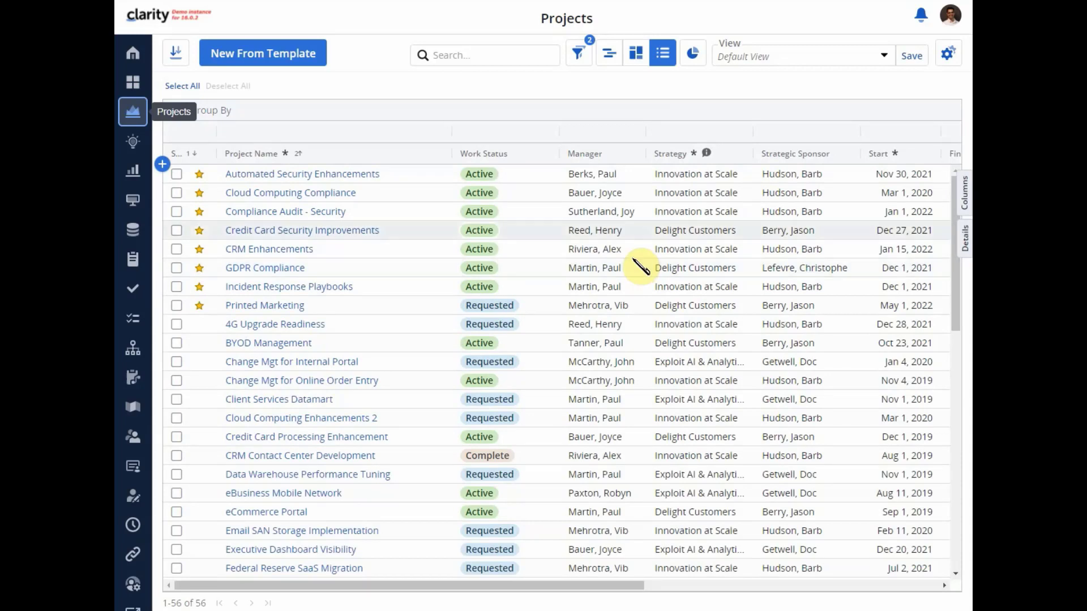
- Log out and log in as the Spanish-language user with that account's saved username and password
{"action": "left_click", "coordinate": [950, 20]}
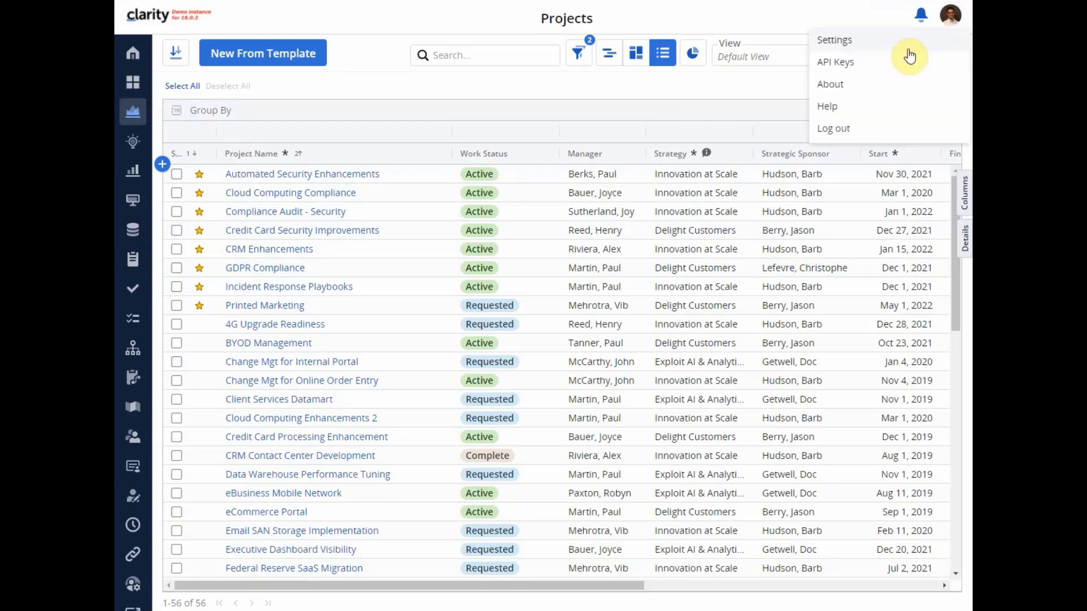
{"action": "left_click", "coordinate": [900, 128]}
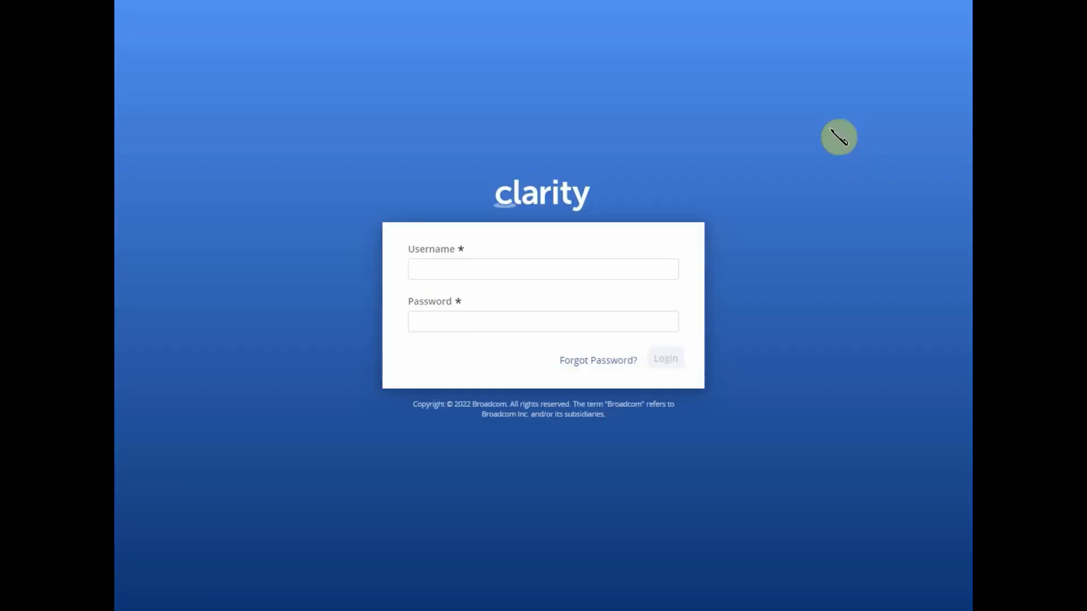
{"action": "left_click", "coordinate": [544, 266]}
{"action": "left_click", "coordinate": [499, 360]}
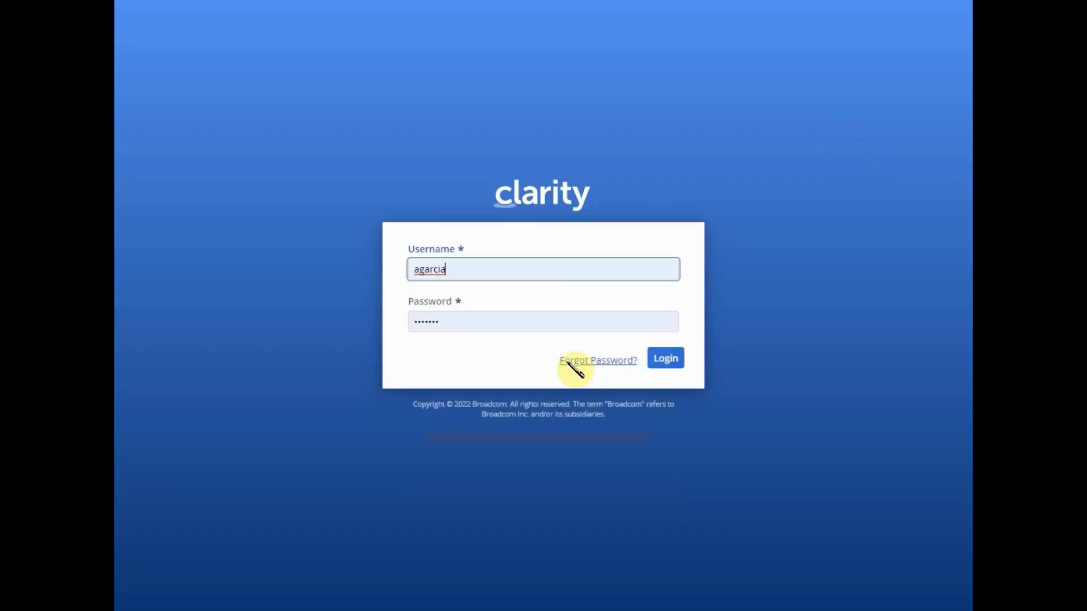
{"action": "left_click", "coordinate": [663, 358]}
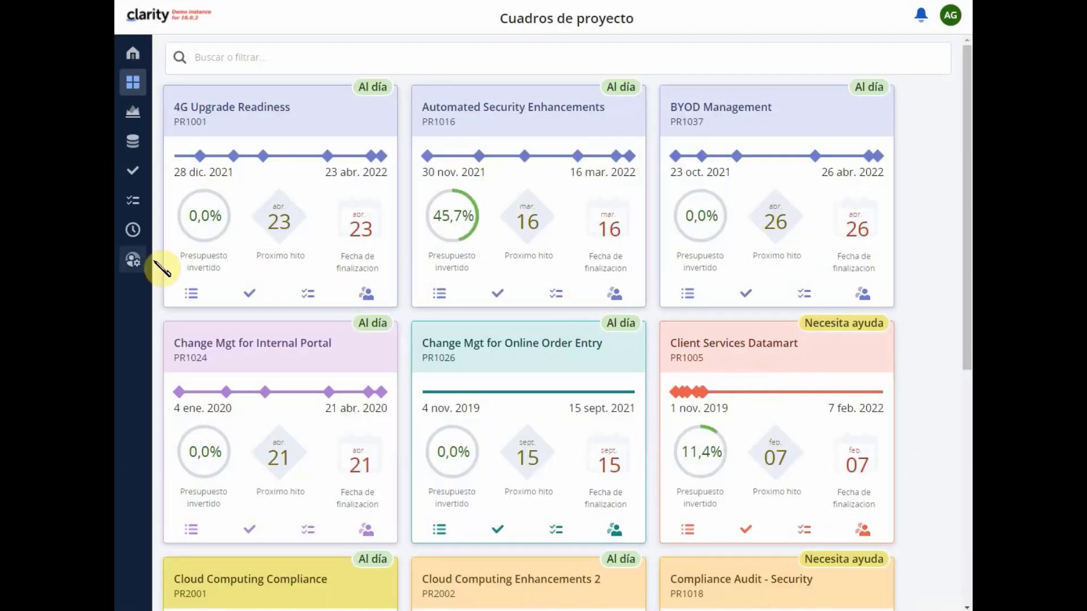
- Open the attribute administration list (Atributos) and filter its project attributes to names containing "strategy"
{"action": "left_click", "coordinate": [135, 261]}
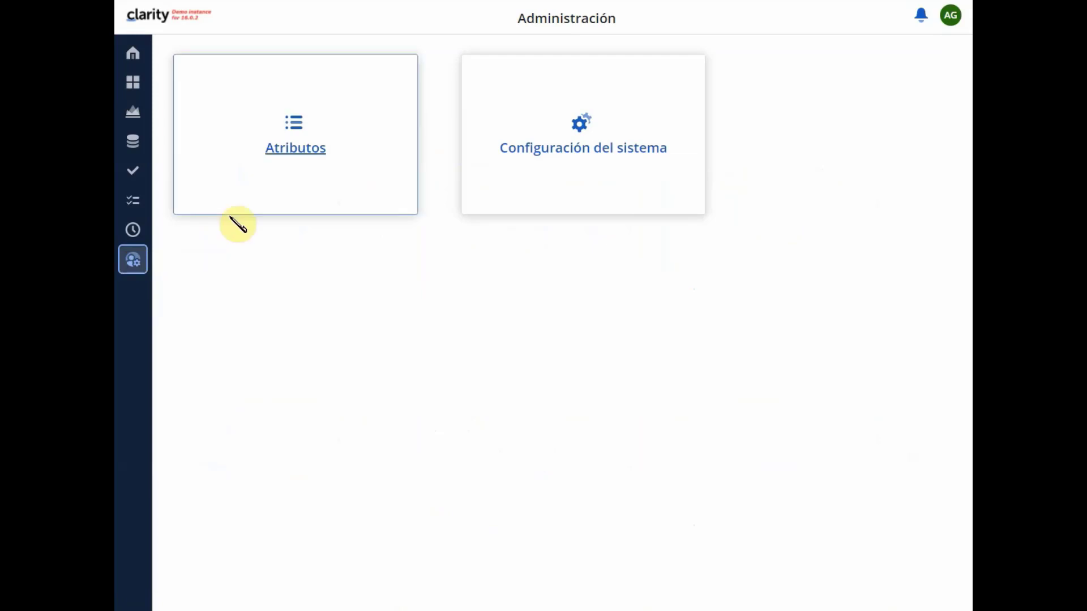
{"action": "left_click", "coordinate": [295, 164]}
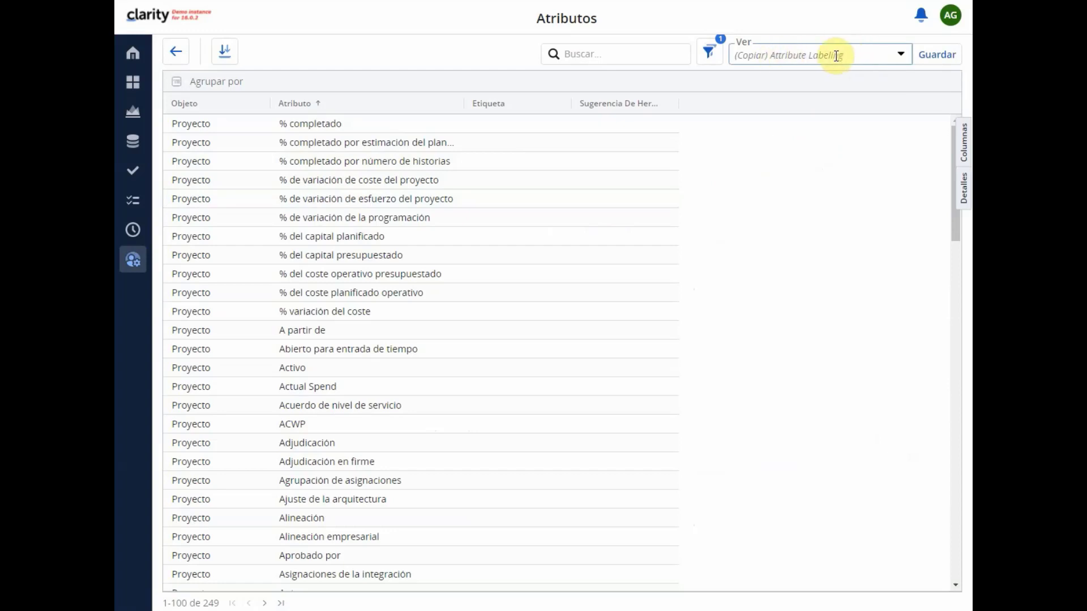
{"action": "left_click", "coordinate": [710, 52]}
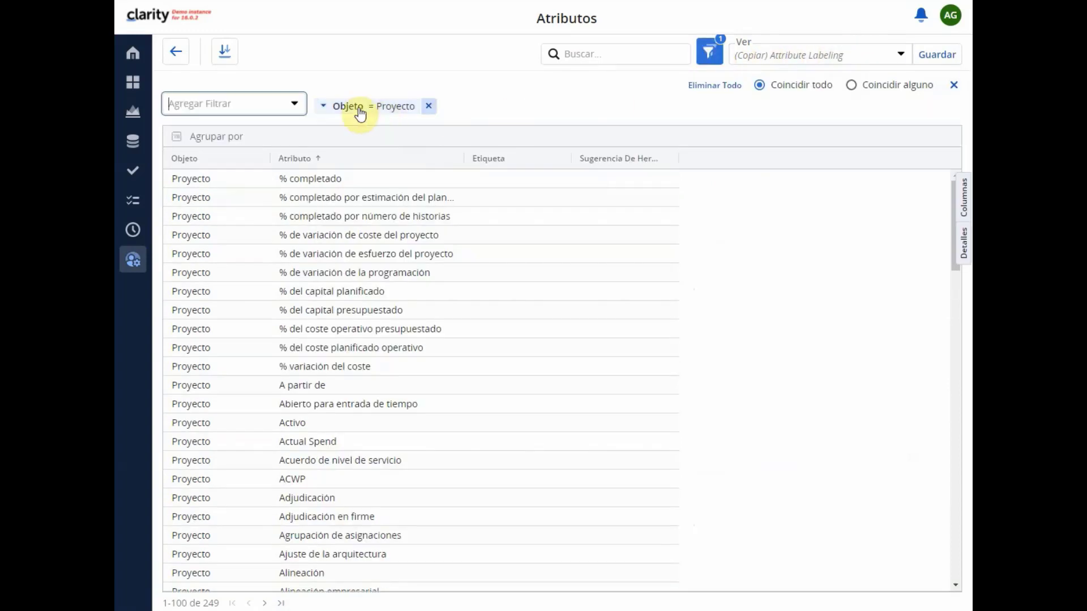
{"action": "left_click", "coordinate": [273, 105]}
{"action": "left_click", "coordinate": [230, 174]}
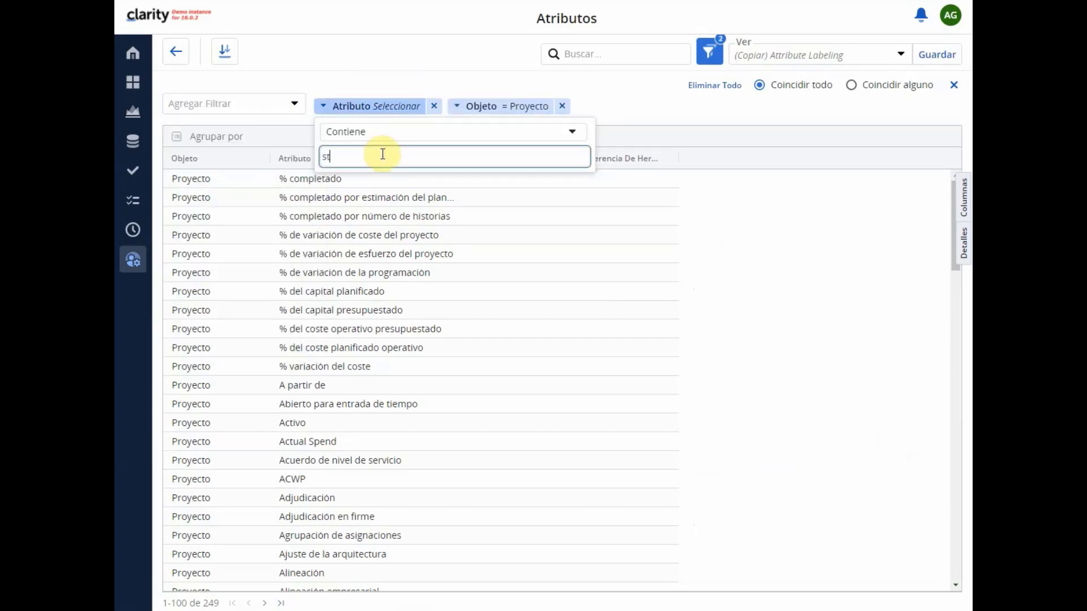
{"action": "type", "text": "strategy"}
{"action": "left_click", "coordinate": [626, 115]}
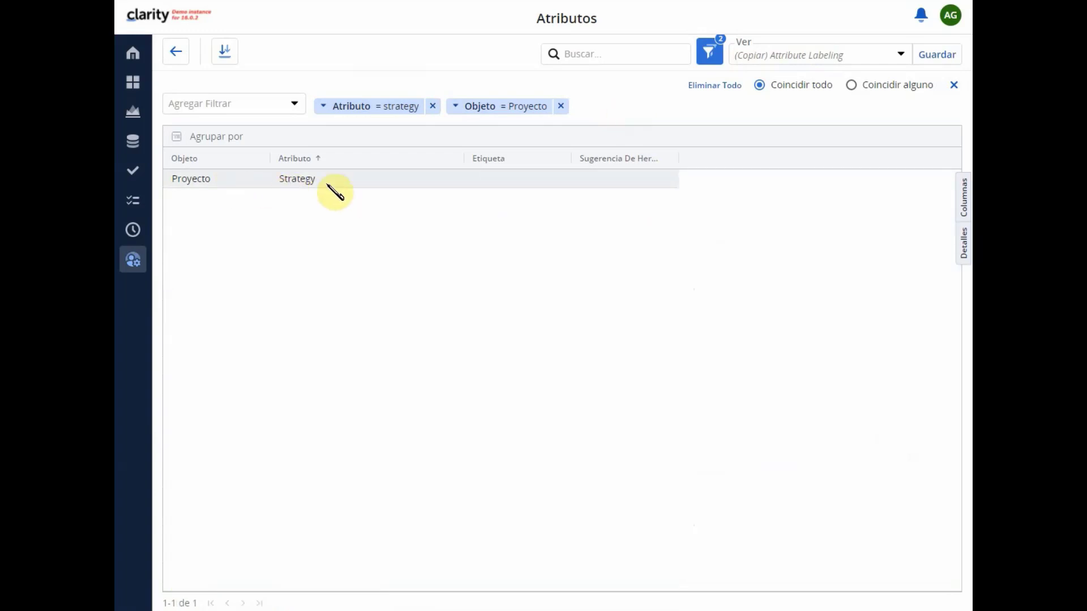
- Set Strategy's Spanish tooltip to "Cada inversión requiere una estrategia poblada para asegurar el alineamiento a los objetivos corporativos."
{"action": "left_click", "coordinate": [630, 186]}
{"action": "left_click", "coordinate": [628, 184]}
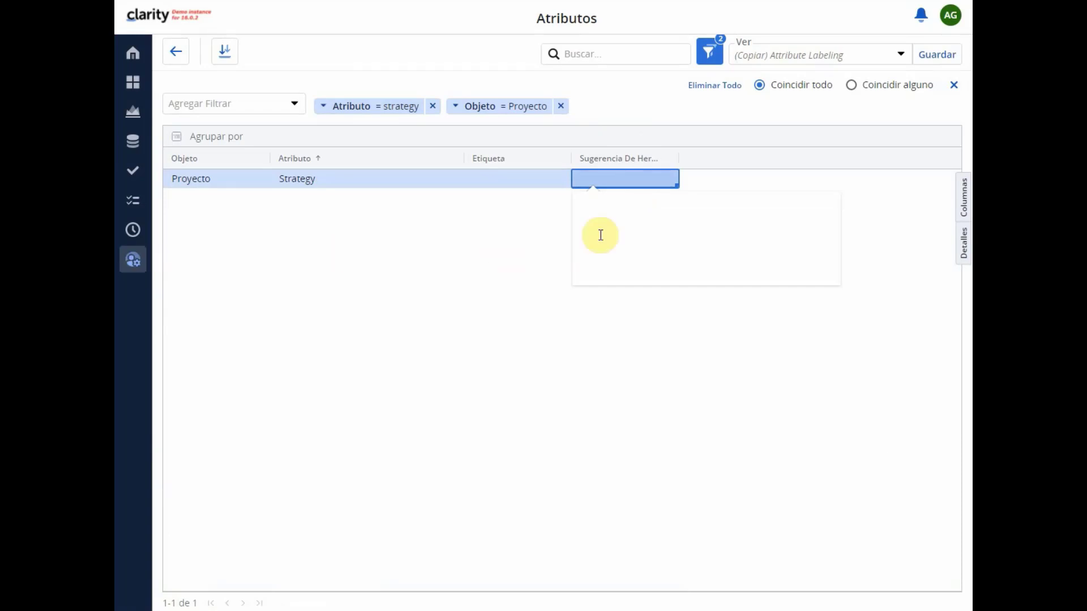
{"action": "type", "text": "Cada inversión requiere una estrategia poblada para asegurar el alineamiento a los objetivos corporativos."}
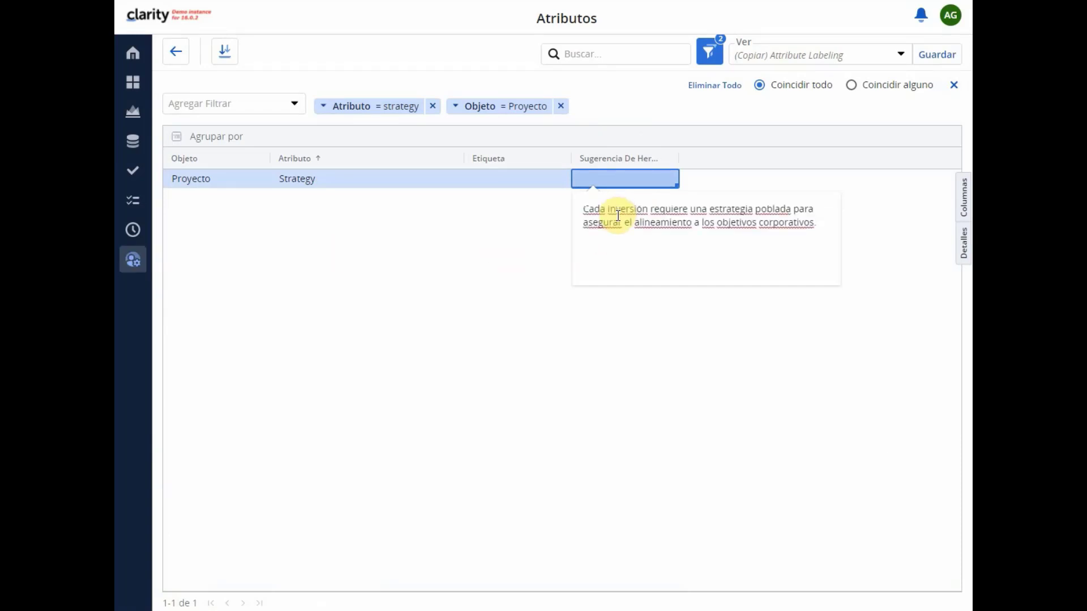
{"action": "left_click", "coordinate": [736, 371]}
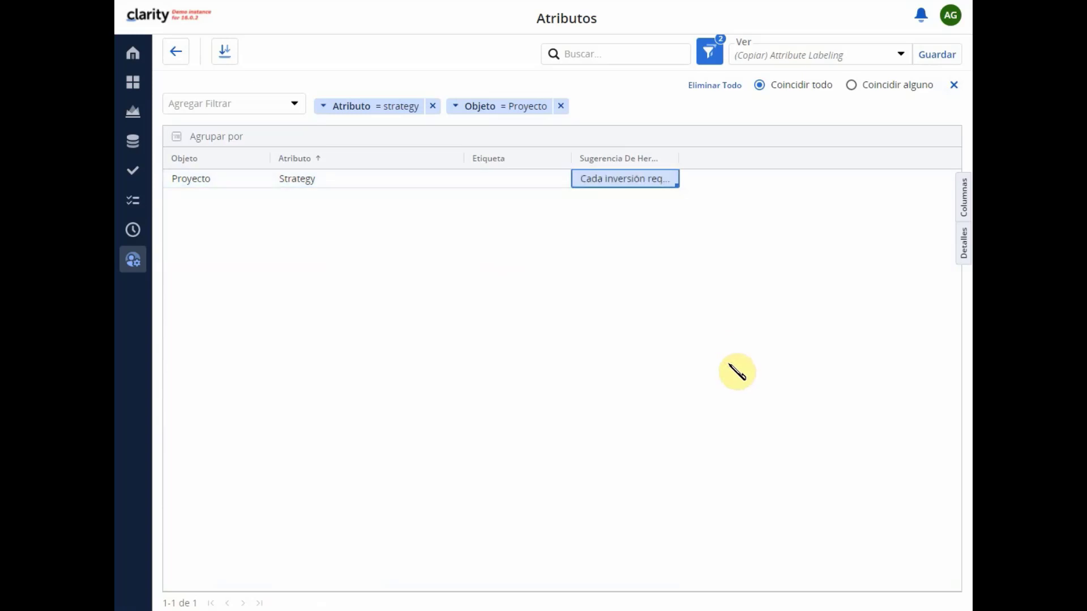
- Check the Spanish Strategy tooltip in the Proyectos grid and in the 4G Upgrade Readiness project's details
{"action": "left_click", "coordinate": [135, 116]}
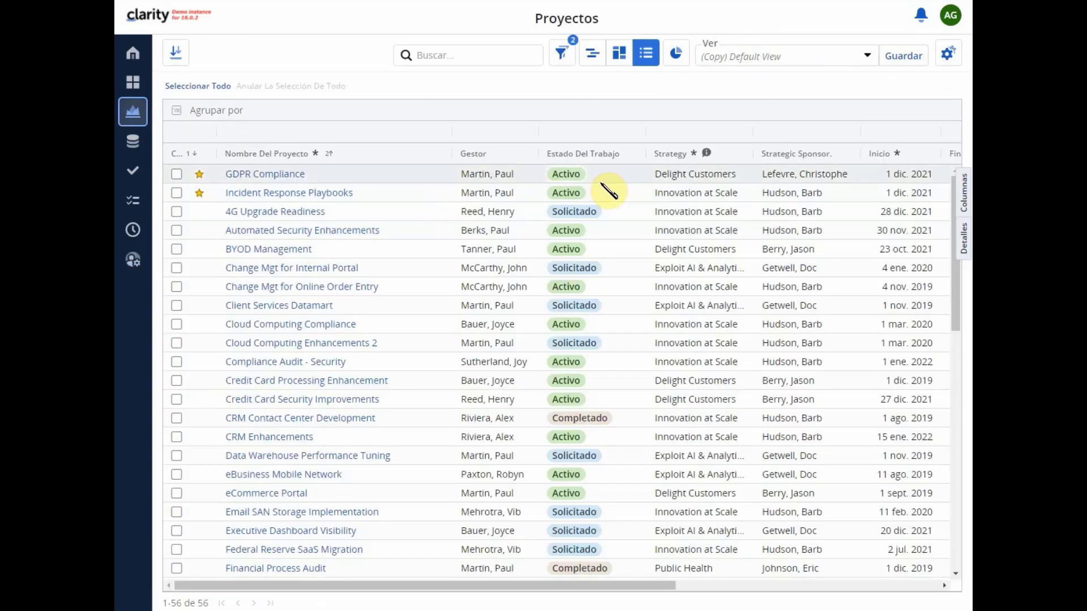
{"action": "mouse_move", "coordinate": [708, 158]}
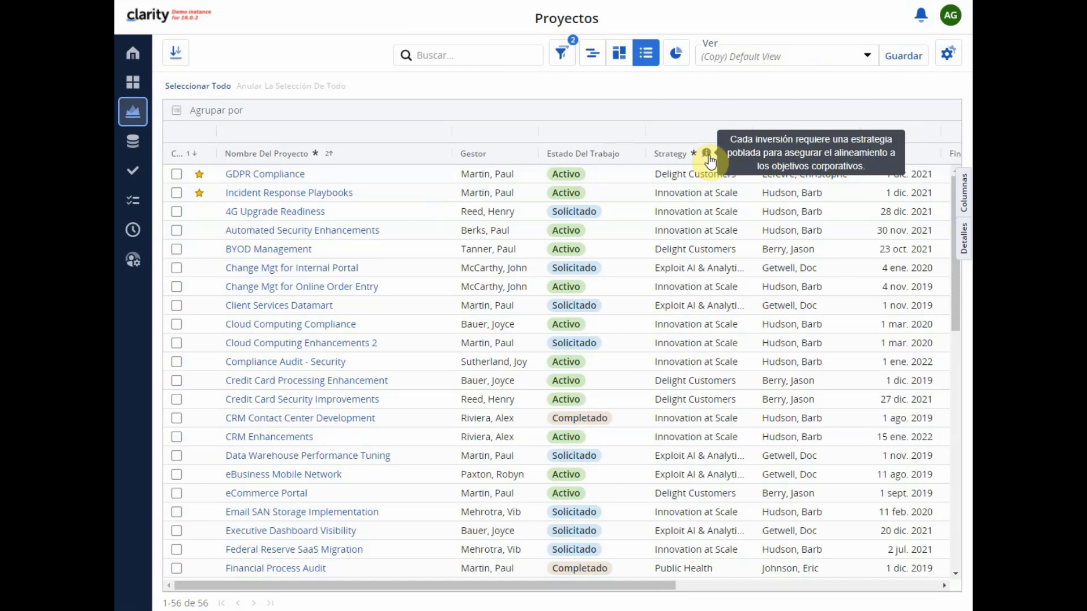
{"action": "left_click", "coordinate": [964, 244]}
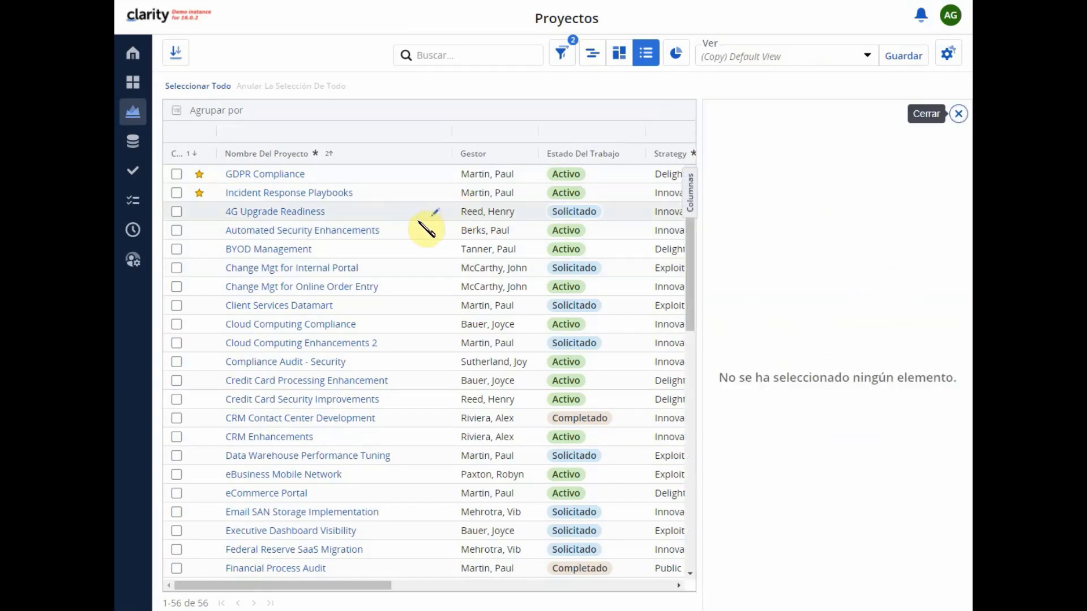
{"action": "left_click", "coordinate": [389, 214]}
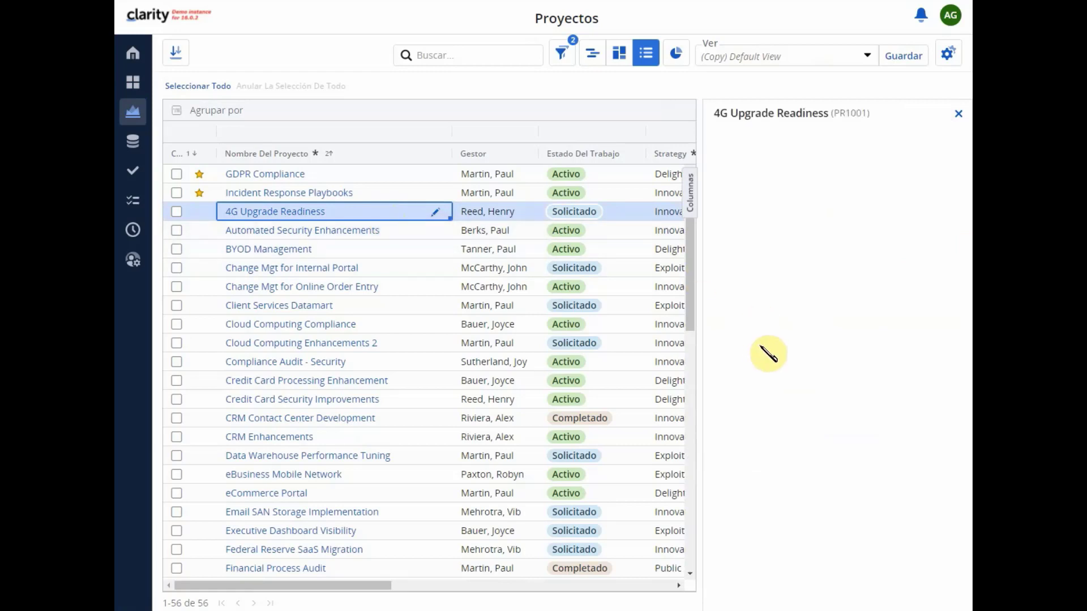
{"action": "mouse_move", "coordinate": [773, 288]}
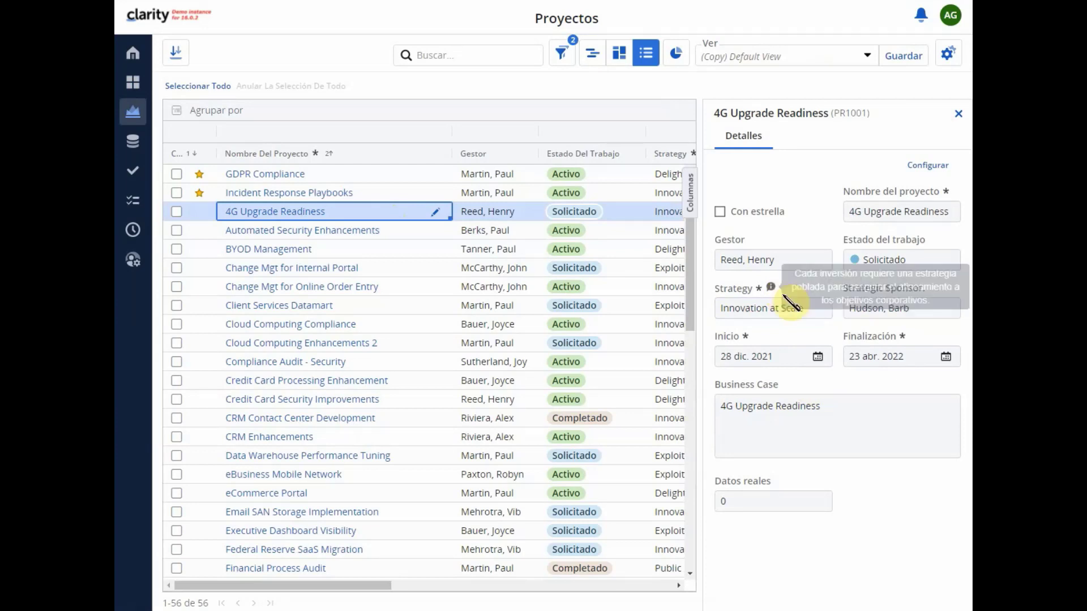
- Log out of the Spanish-language account and log back in as the original user with the saved username and password
{"action": "left_click", "coordinate": [962, 17]}
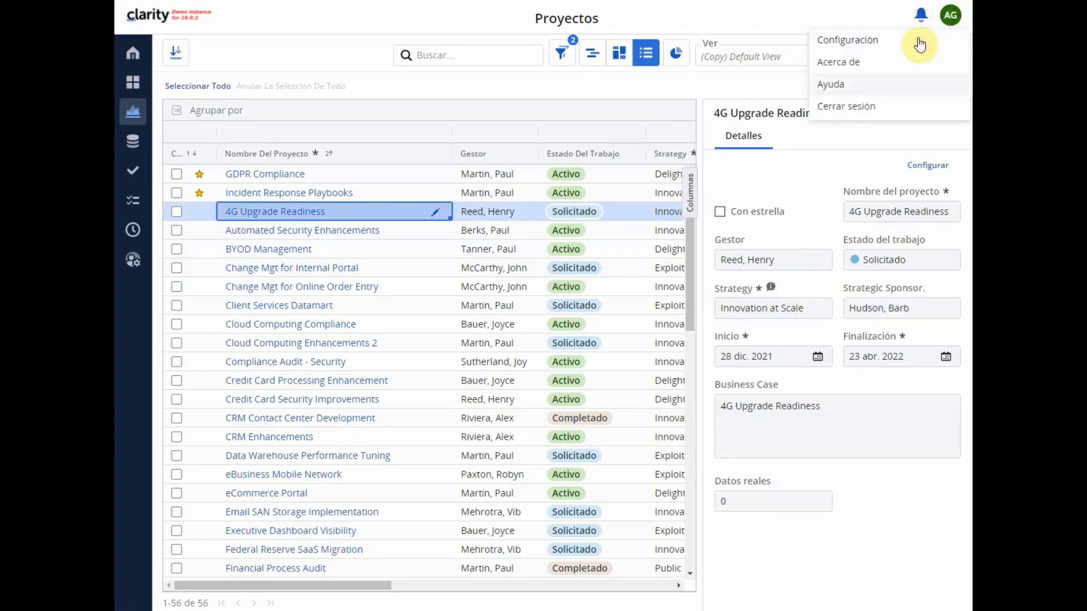
{"action": "left_click", "coordinate": [858, 107]}
{"action": "left_click", "coordinate": [517, 271]}
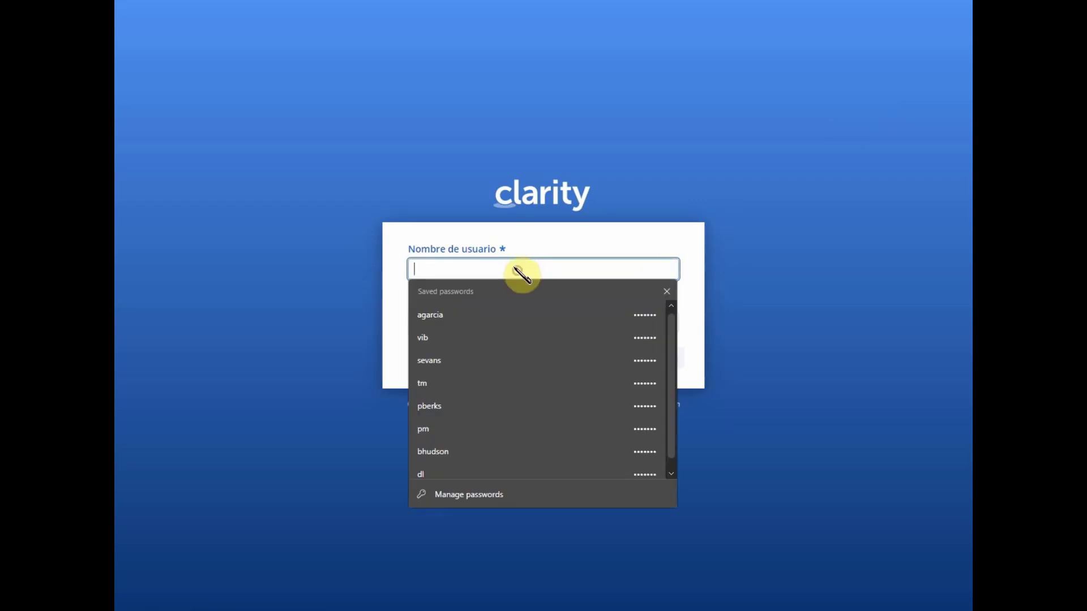
{"action": "left_click", "coordinate": [463, 341]}
{"action": "left_click", "coordinate": [638, 363]}
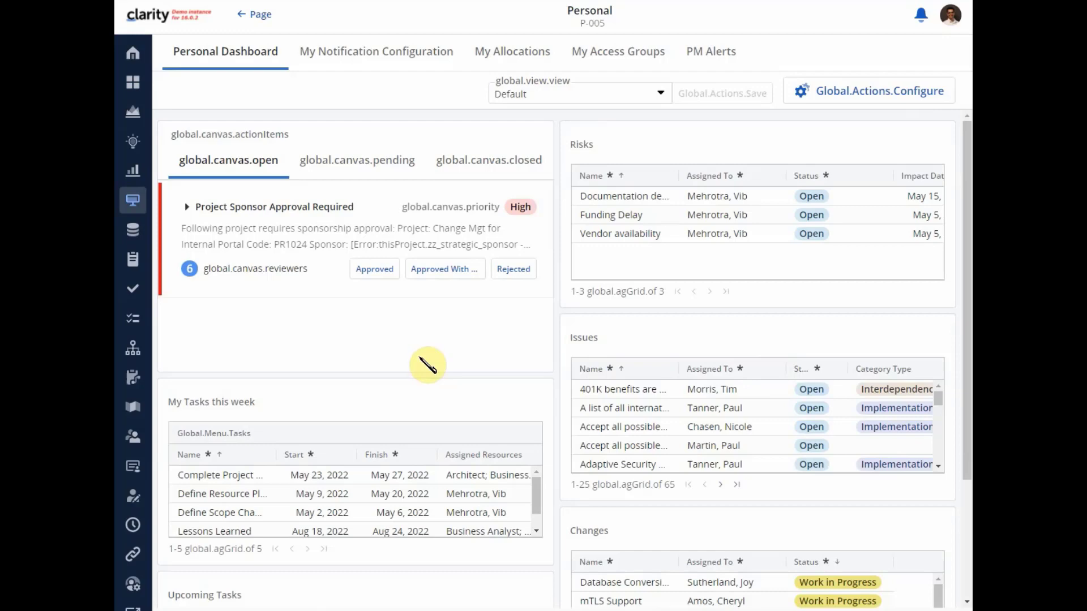
- Open the FY 2022 Planning hierarchy and show its investments in the hierarchy layout
{"action": "left_click", "coordinate": [134, 351]}
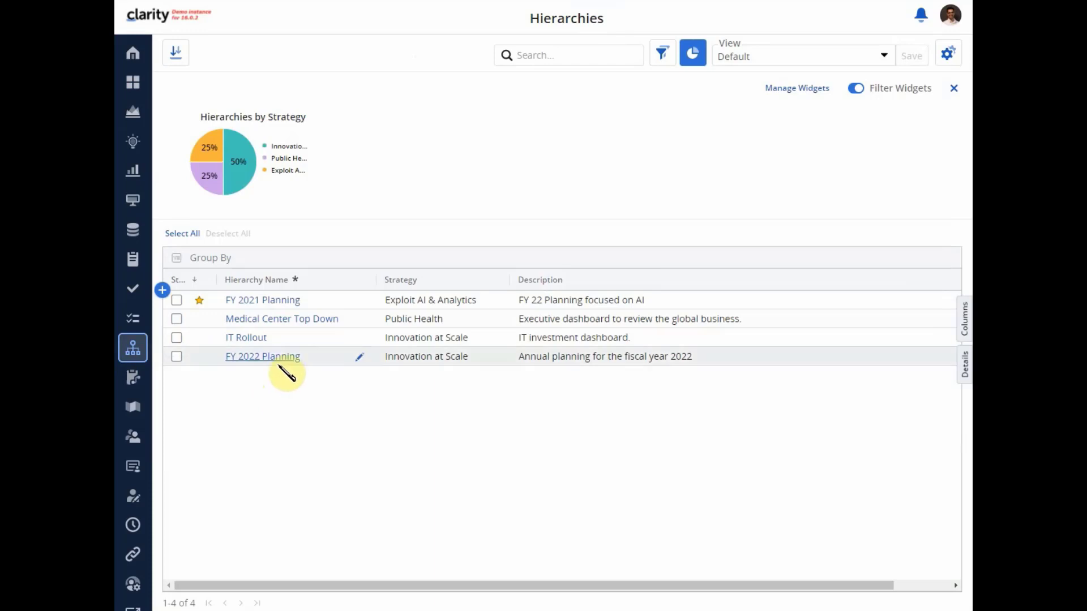
{"action": "left_click", "coordinate": [261, 358]}
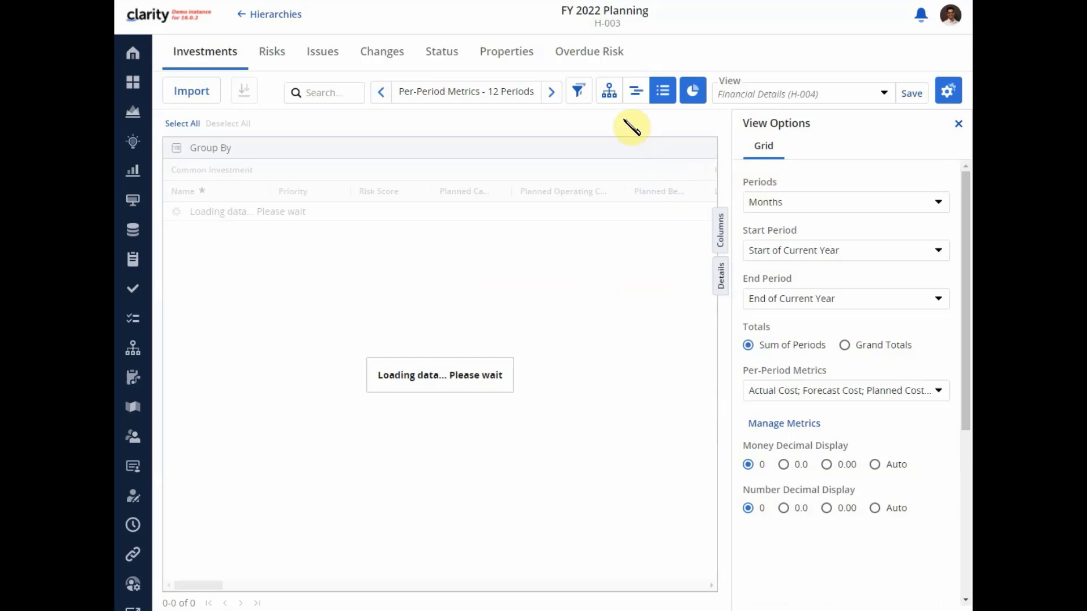
{"action": "left_click", "coordinate": [608, 100]}
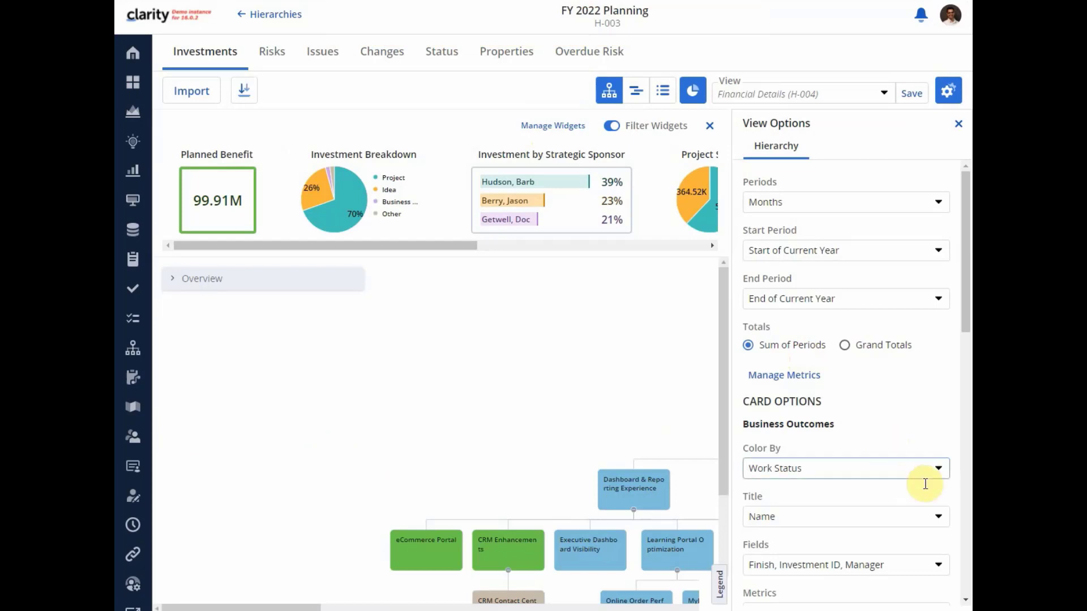
- Review the Color By attributes available for Business Outcomes cards, filtering the choices by "st", without choosing another one
{"action": "left_click", "coordinate": [939, 470]}
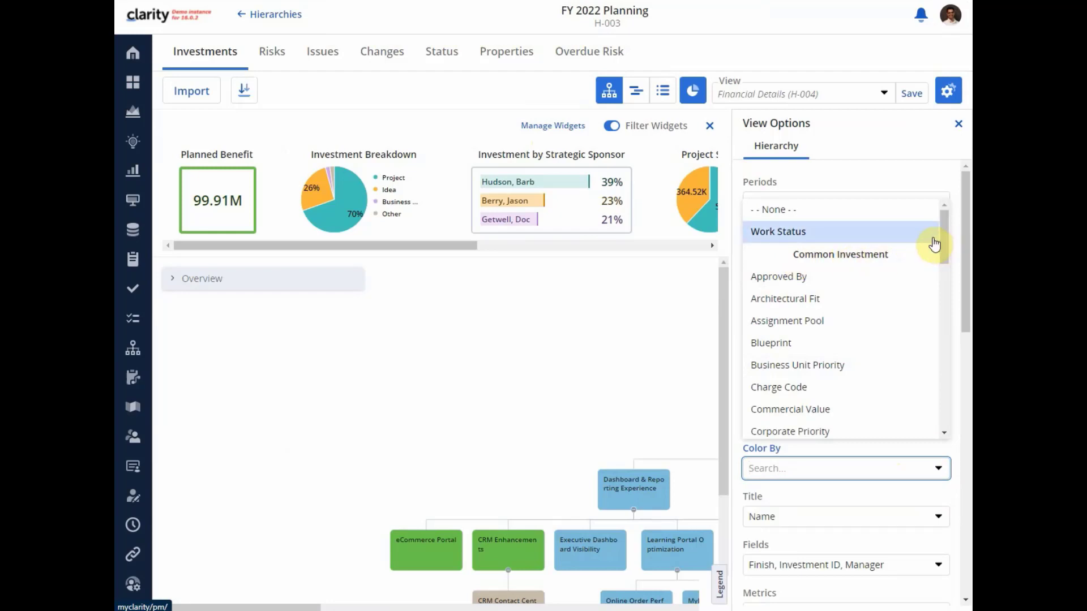
{"action": "scroll", "coordinate": [952, 248], "scroll_direction": "down", "scroll_amount": 1}
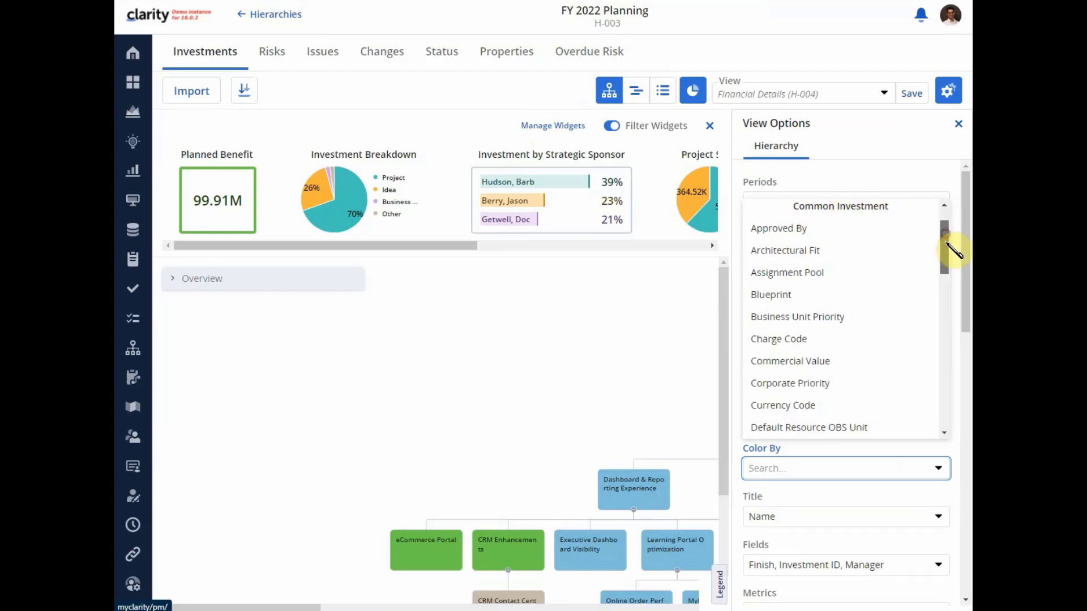
{"action": "left_click_drag", "start_coordinate": [952, 248], "coordinate": [946, 213]}
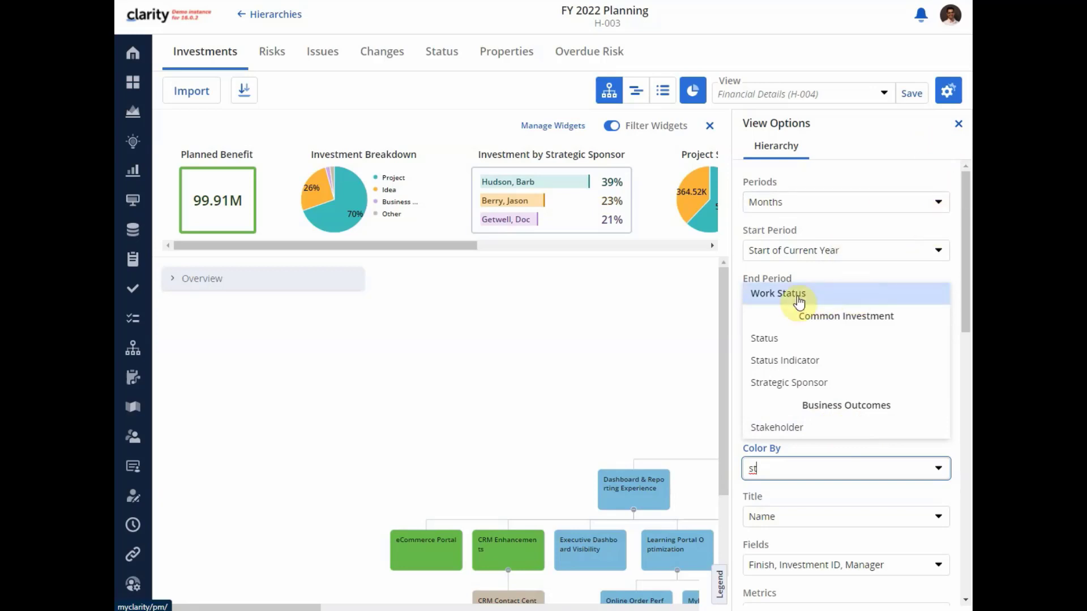
{"action": "left_click", "coordinate": [689, 307]}
- Start a new aggregation metric, review the attributes matching "st" it can be based on, and leave metric management without creating it
{"action": "left_click", "coordinate": [789, 383]}
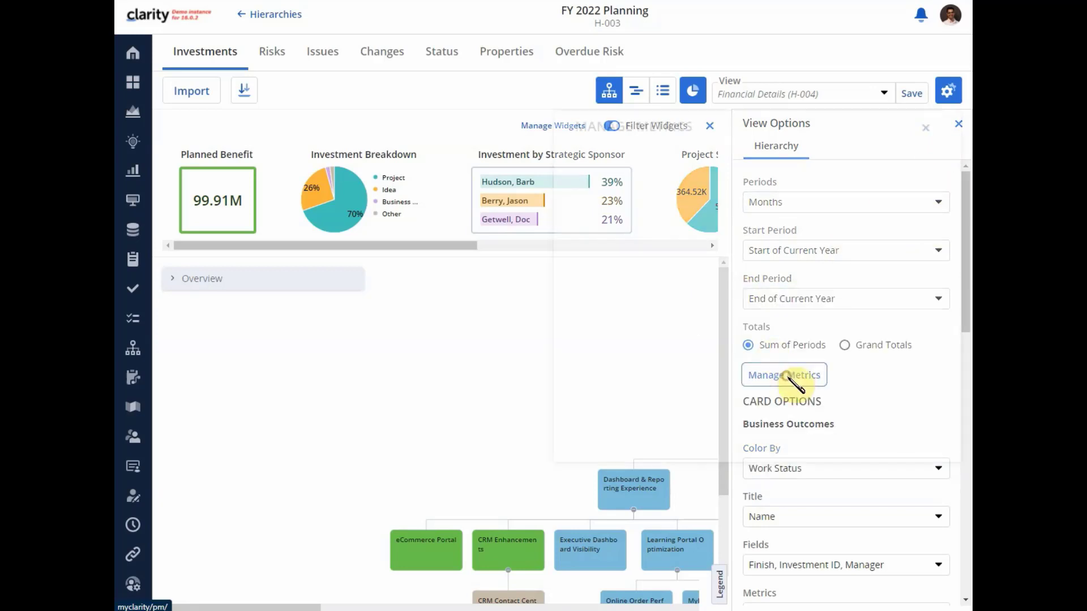
{"action": "left_click", "coordinate": [586, 226]}
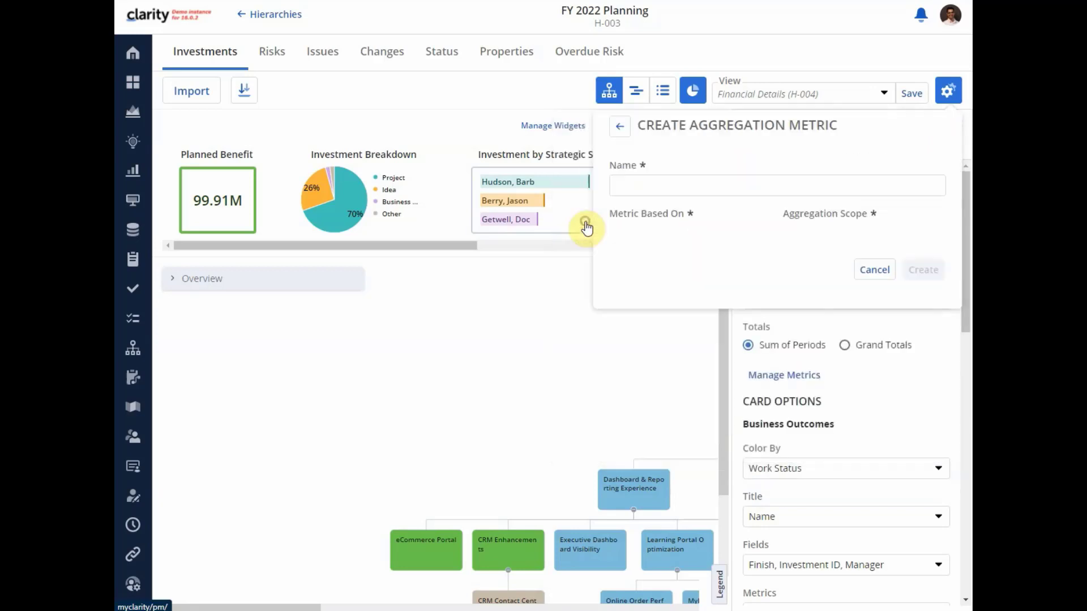
{"action": "left_click", "coordinate": [745, 239]}
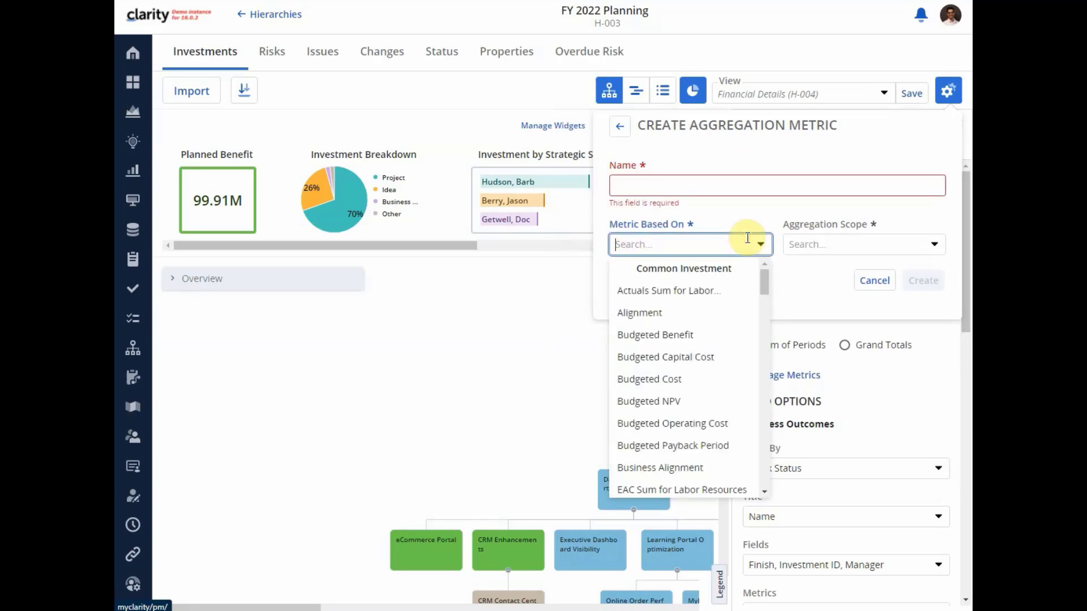
{"action": "type", "text": "st"}
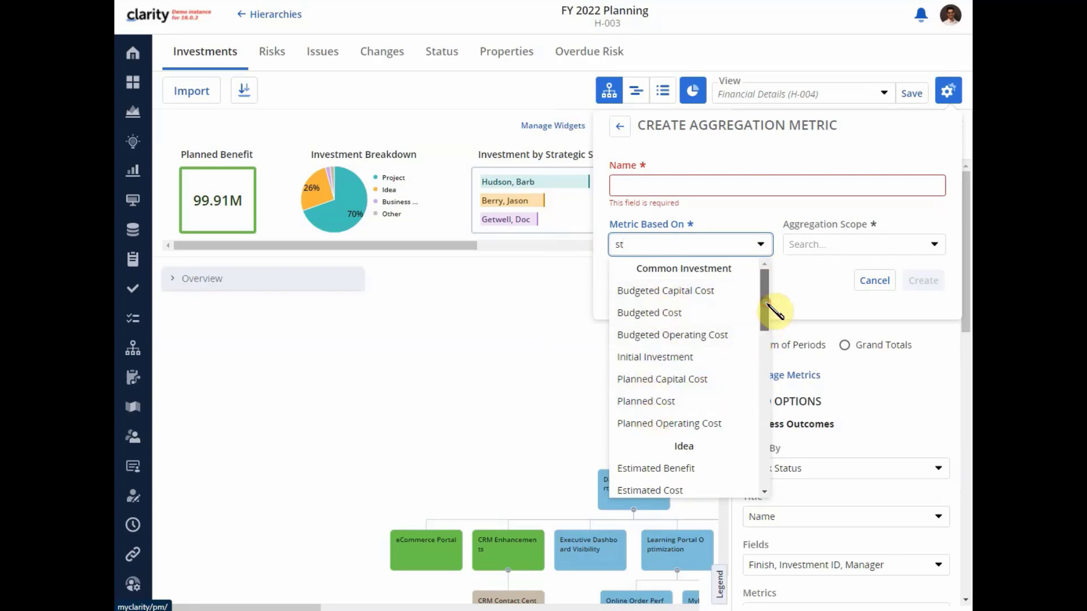
{"action": "left_click_drag", "start_coordinate": [764, 306], "coordinate": [769, 436]}
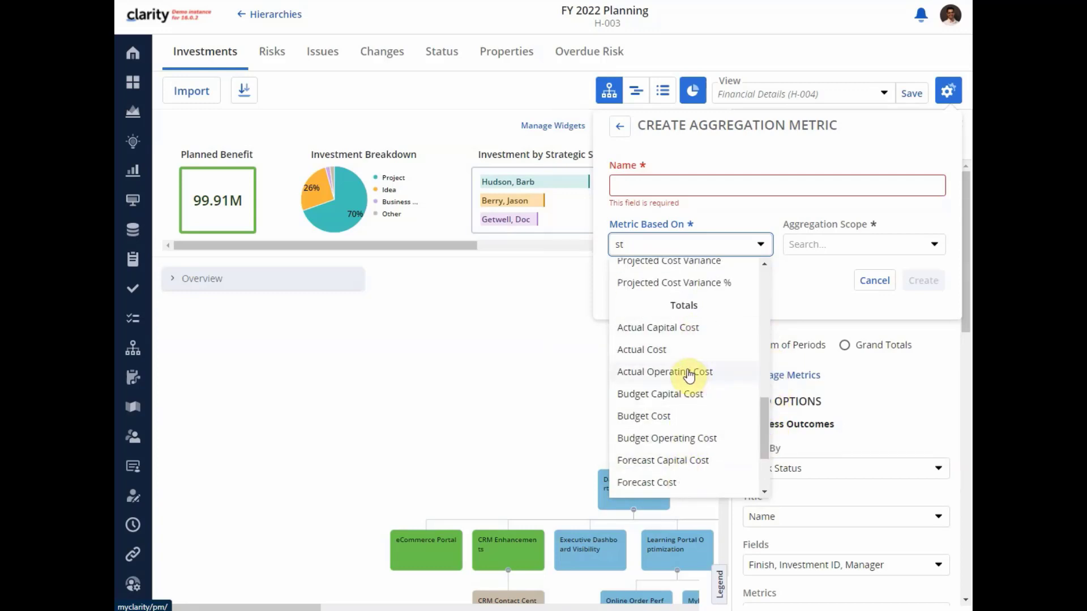
{"action": "left_click", "coordinate": [519, 369]}
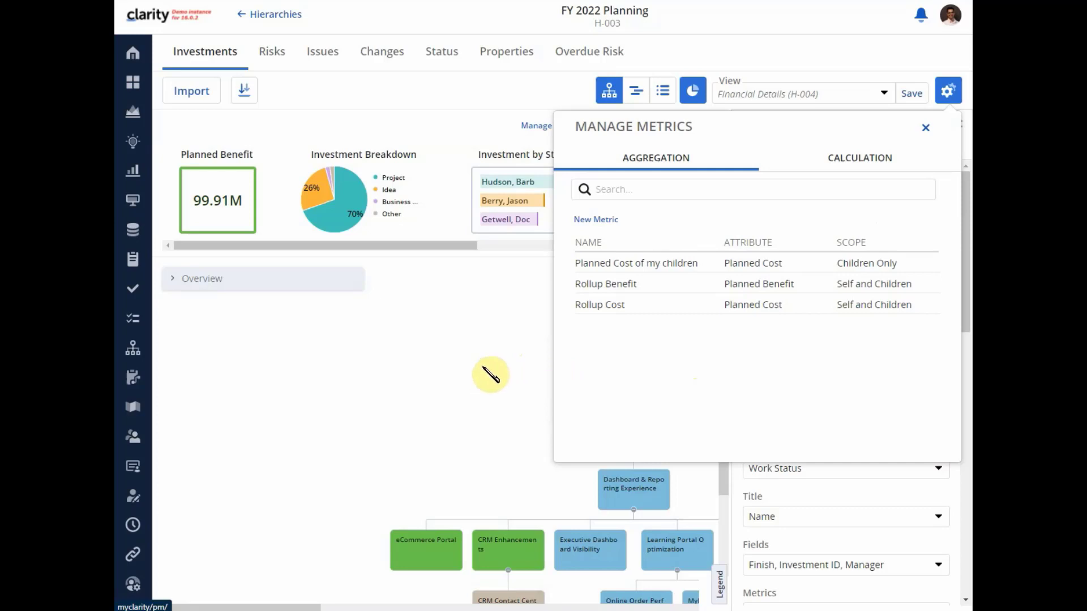
{"action": "left_click", "coordinate": [926, 128]}
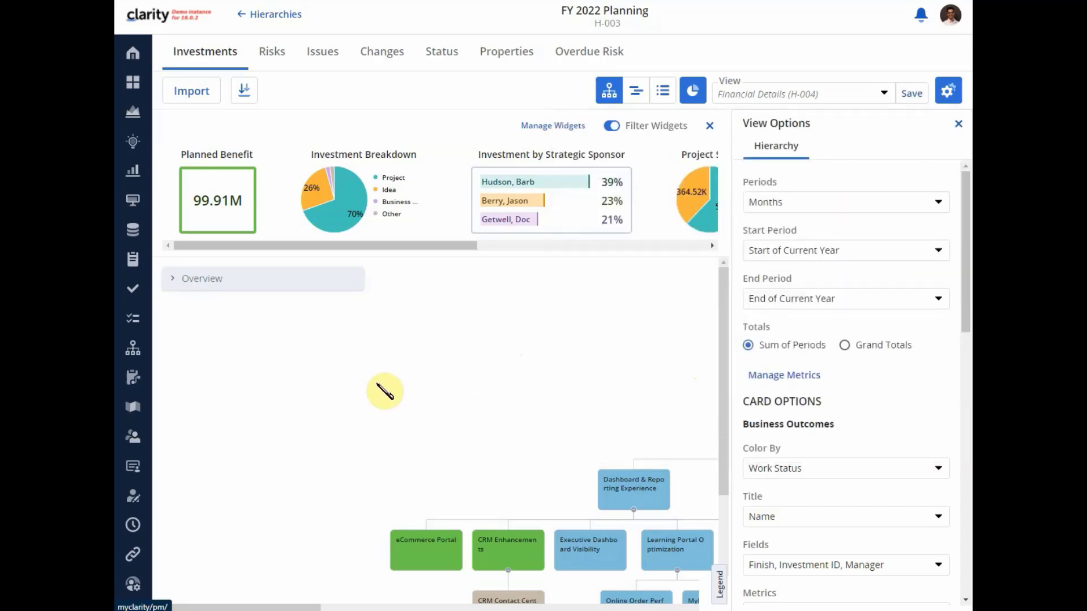
- Open the Page - Agile Dashboard blueprint from the Page group in Administration and start editing its modules
{"action": "left_click", "coordinate": [136, 586]}
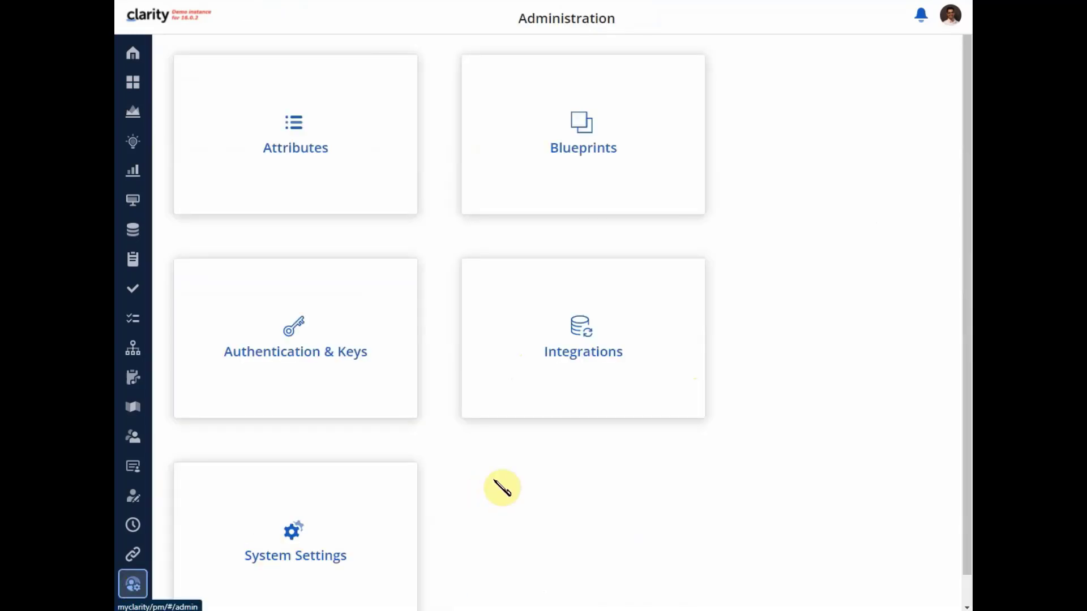
{"action": "left_click", "coordinate": [528, 170]}
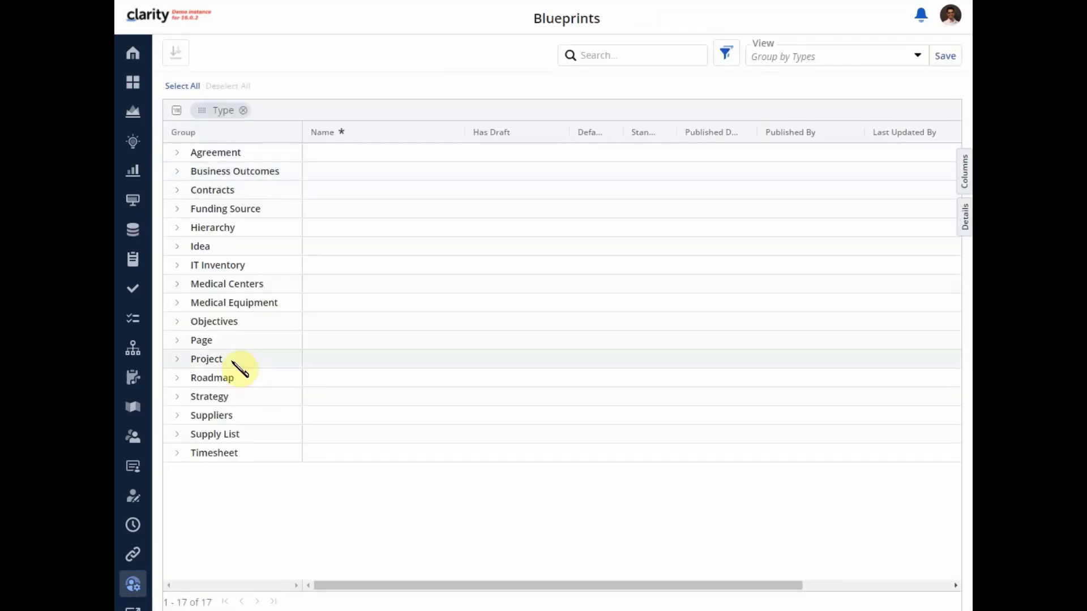
{"action": "left_click", "coordinate": [176, 341]}
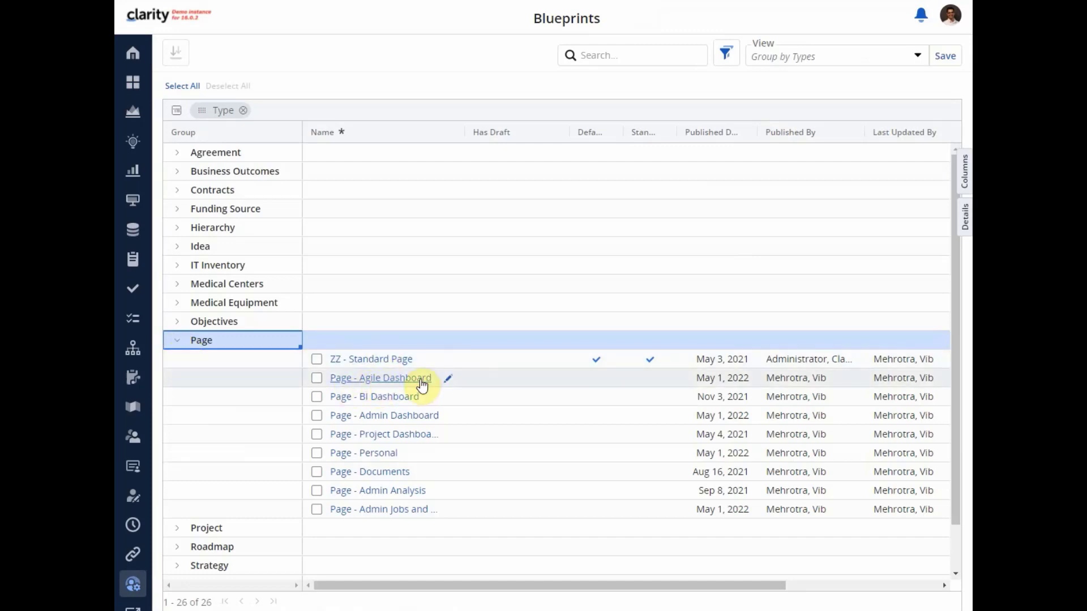
{"action": "left_click", "coordinate": [390, 378]}
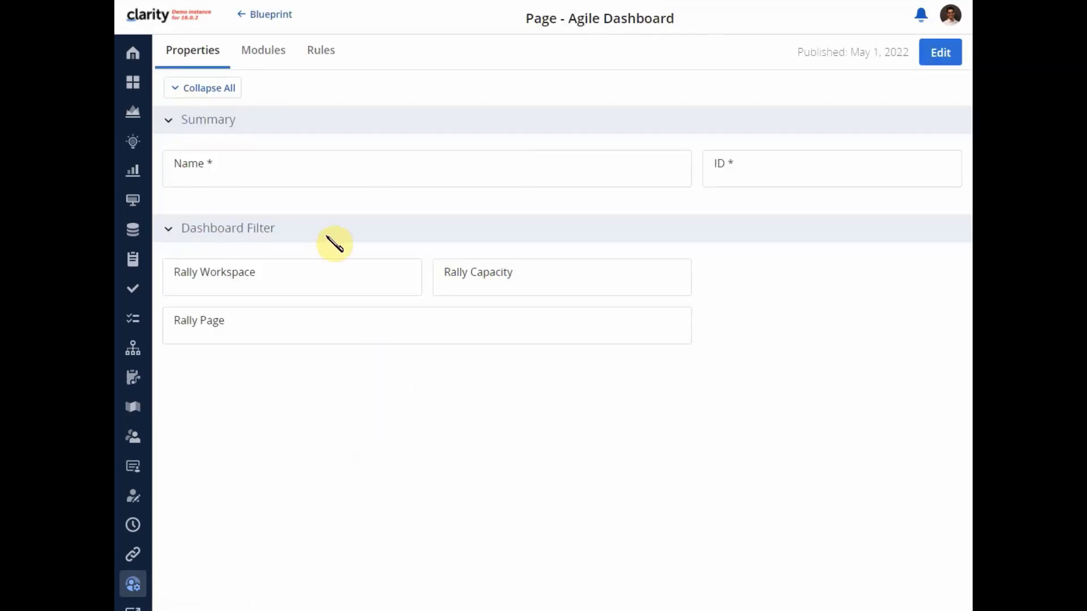
{"action": "left_click", "coordinate": [267, 54]}
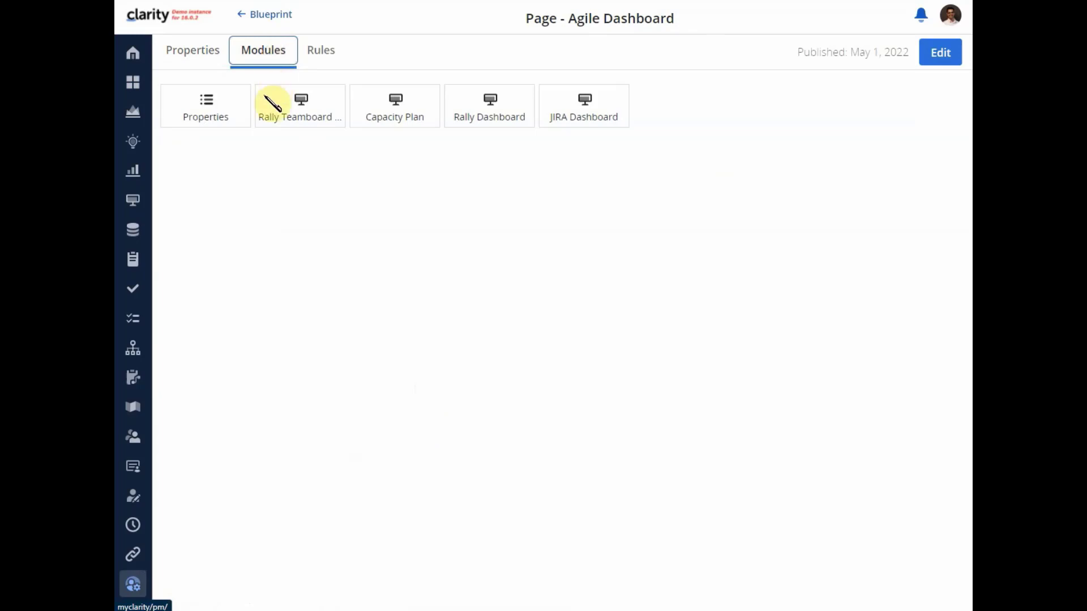
{"action": "left_click", "coordinate": [941, 54]}
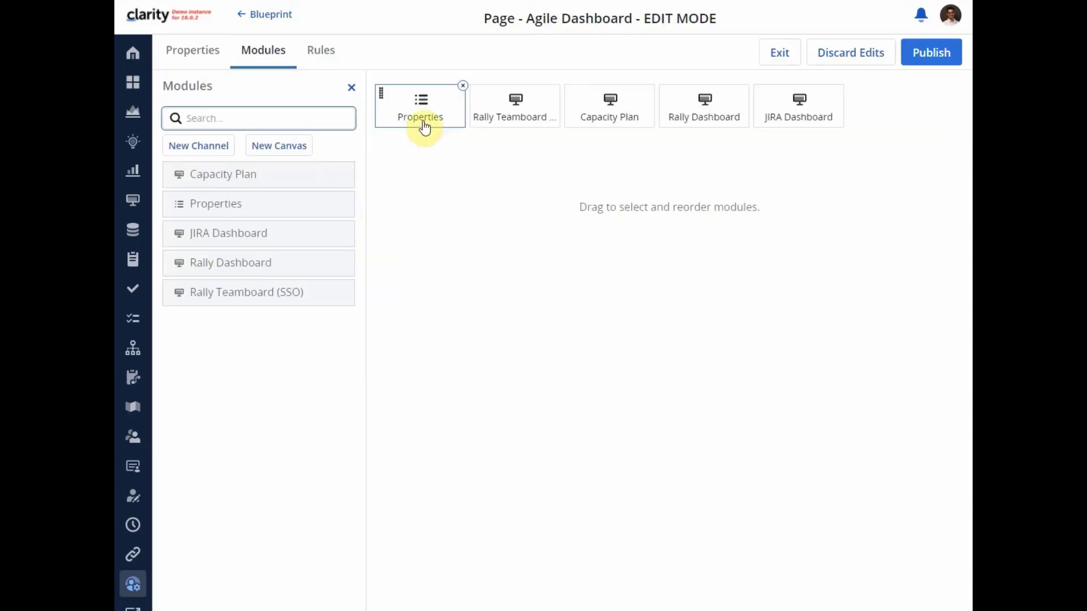
- Review the Rally Teamboard (SSO) channel's Channel Url, Single Sign On URL and Check Session Endpoint URL settings, and publish the blueprint
{"action": "left_click", "coordinate": [504, 124]}
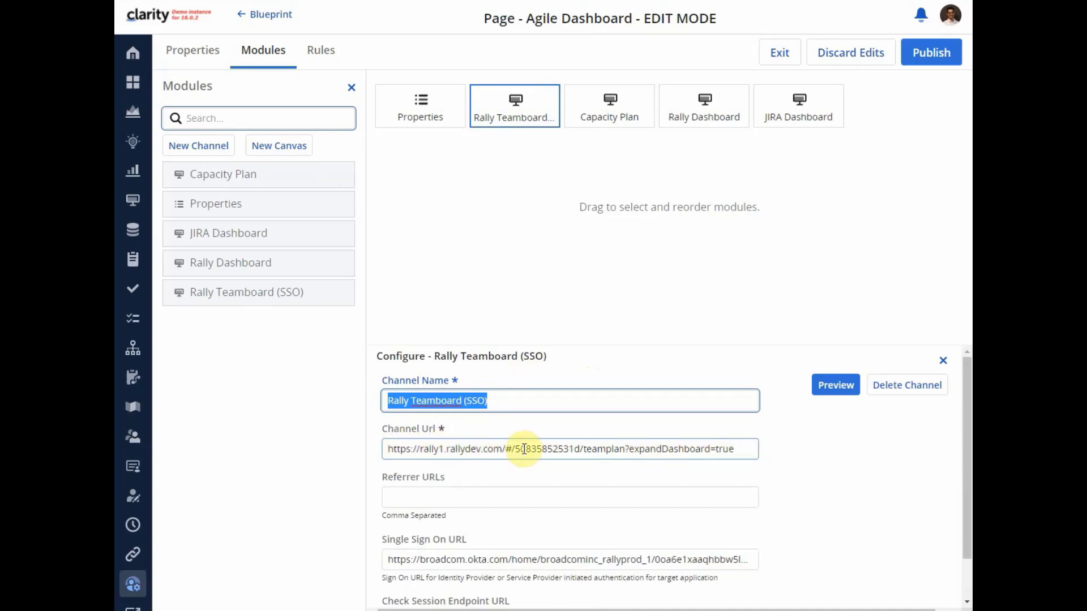
{"action": "scroll", "coordinate": [498, 450], "scroll_direction": "down", "scroll_amount": 1}
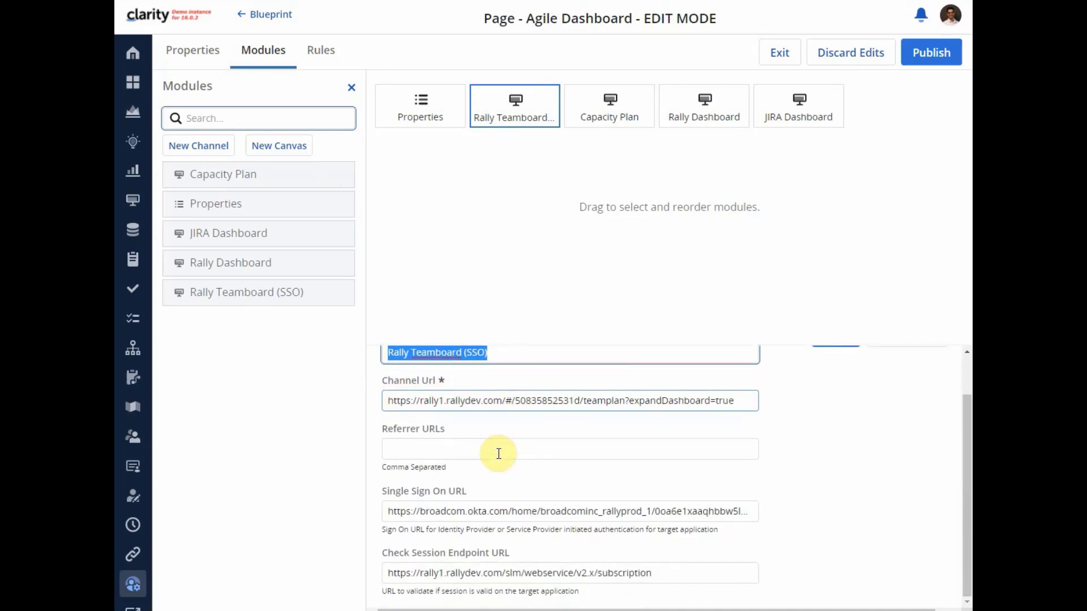
{"action": "scroll", "coordinate": [495, 459], "scroll_direction": "down", "scroll_amount": 1}
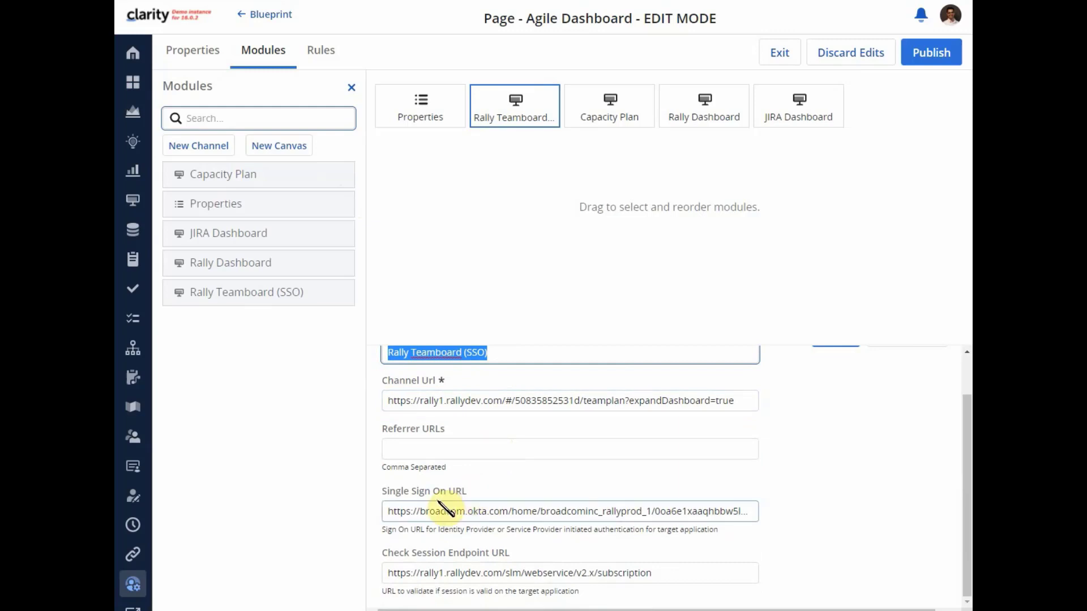
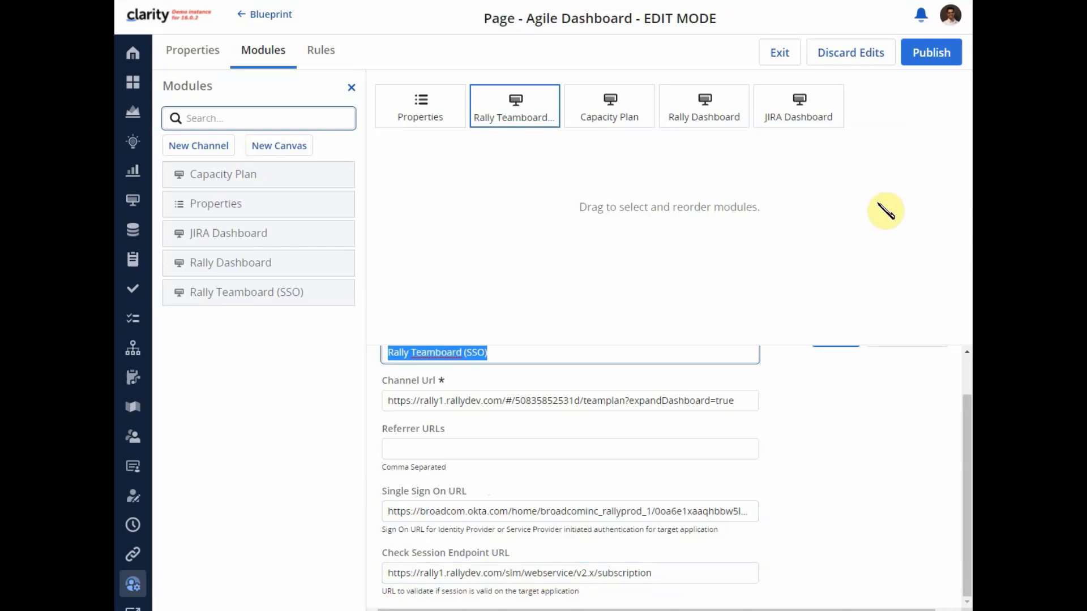
{"action": "left_click", "coordinate": [928, 53]}
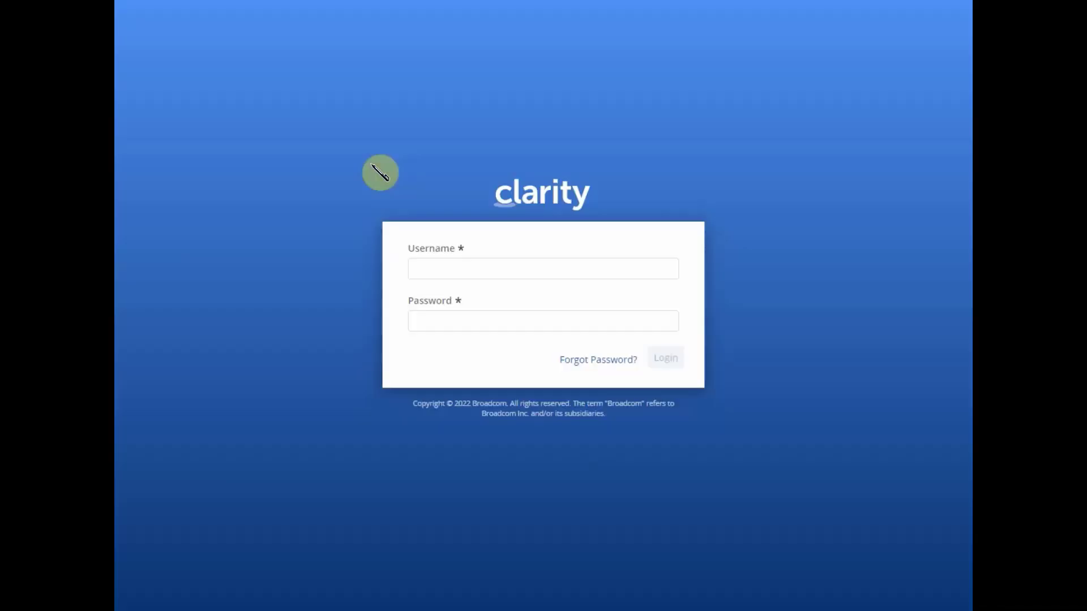
- Log in to Clarity with the saved username and password
{"action": "left_click", "coordinate": [478, 268]}
{"action": "key", "text": "Down"}
{"action": "left_click", "coordinate": [485, 315]}
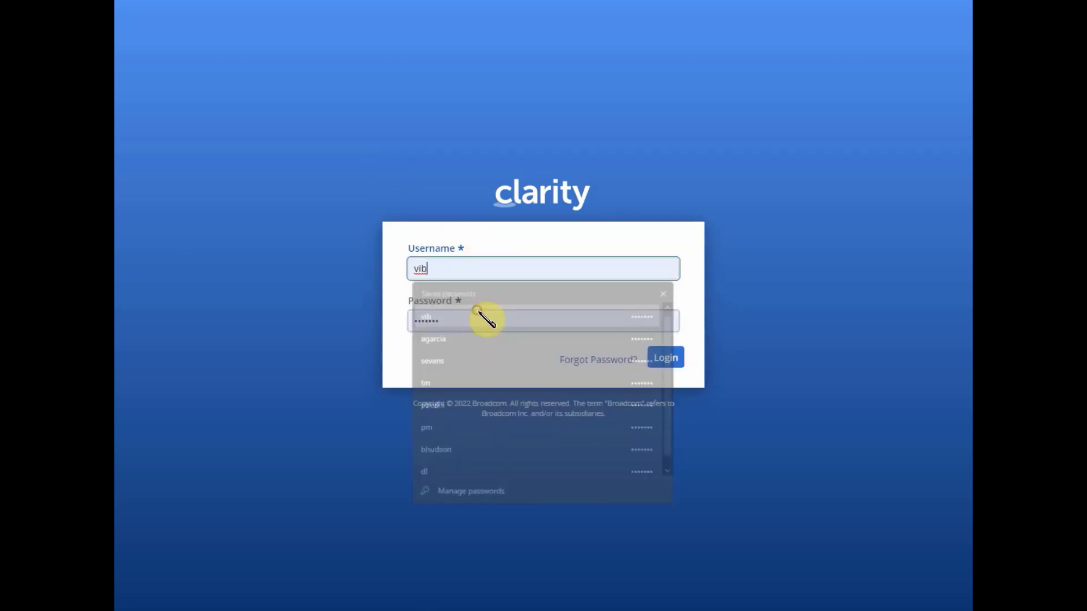
{"action": "left_click", "coordinate": [659, 361]}
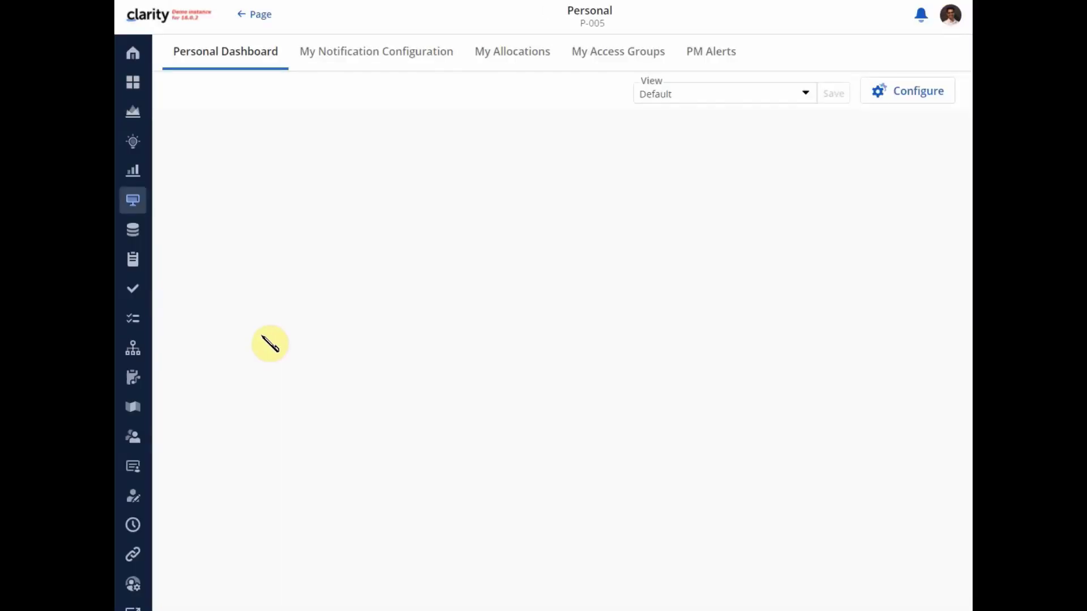
- Open the Agile Dashboard page and show its Rally Teamboard (SSO) channel
{"action": "left_click", "coordinate": [136, 204]}
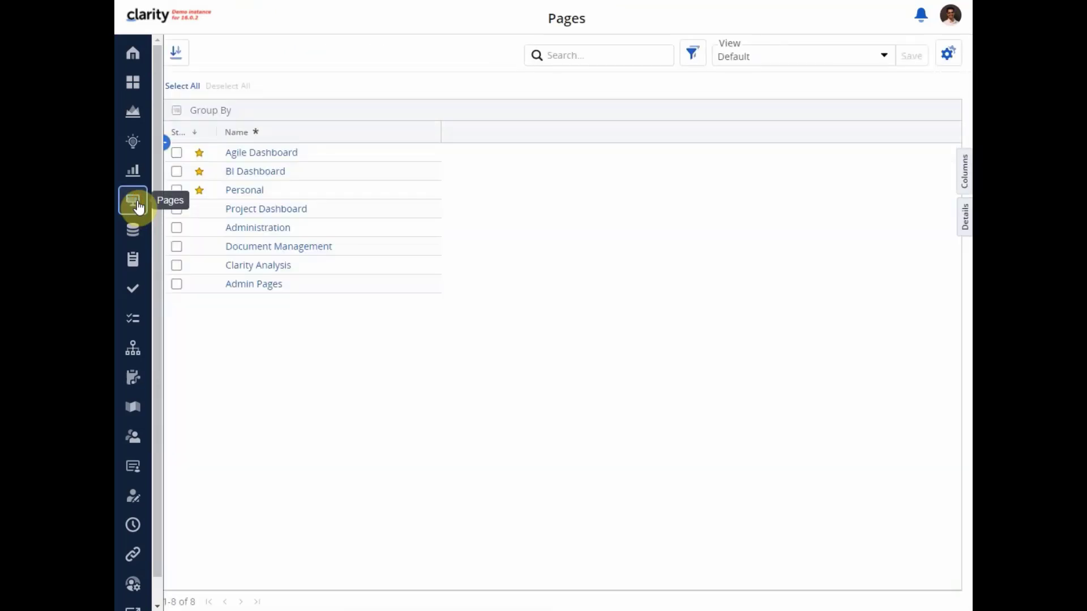
{"action": "left_click", "coordinate": [275, 155]}
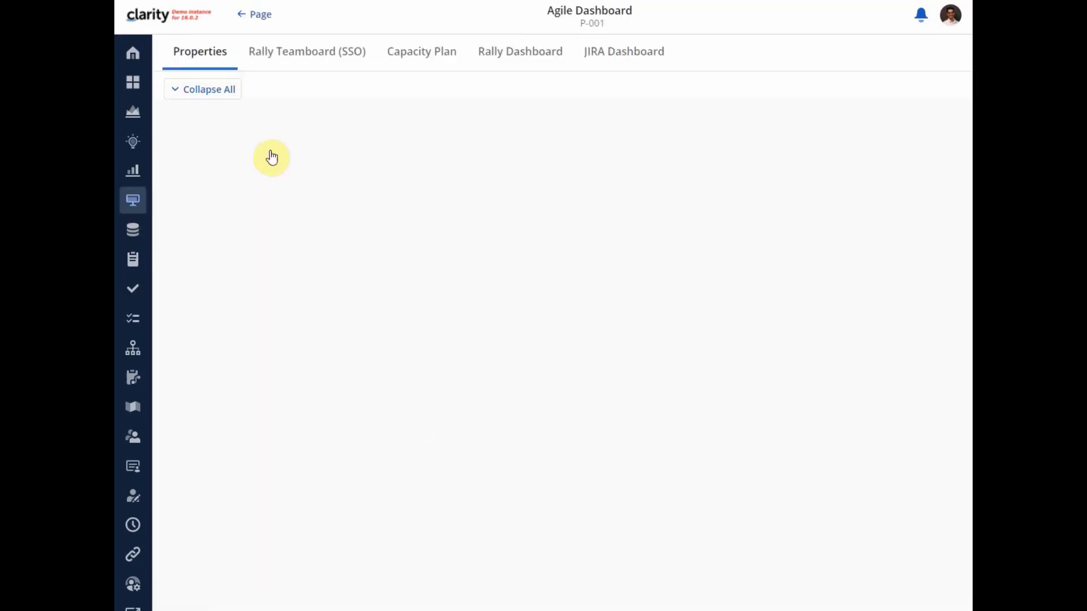
{"action": "left_click", "coordinate": [296, 56]}
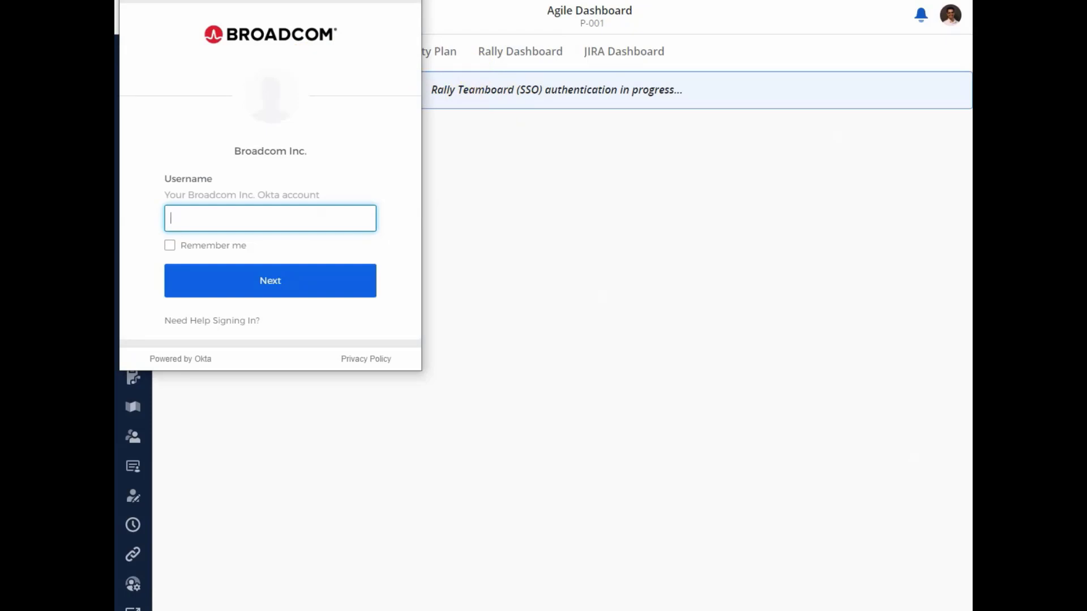
- Sign in to Rally through the single sign-on window with the Okta username and password, and close that window
{"action": "left_click_drag", "start_coordinate": [233, 0], "coordinate": [330, 134]}
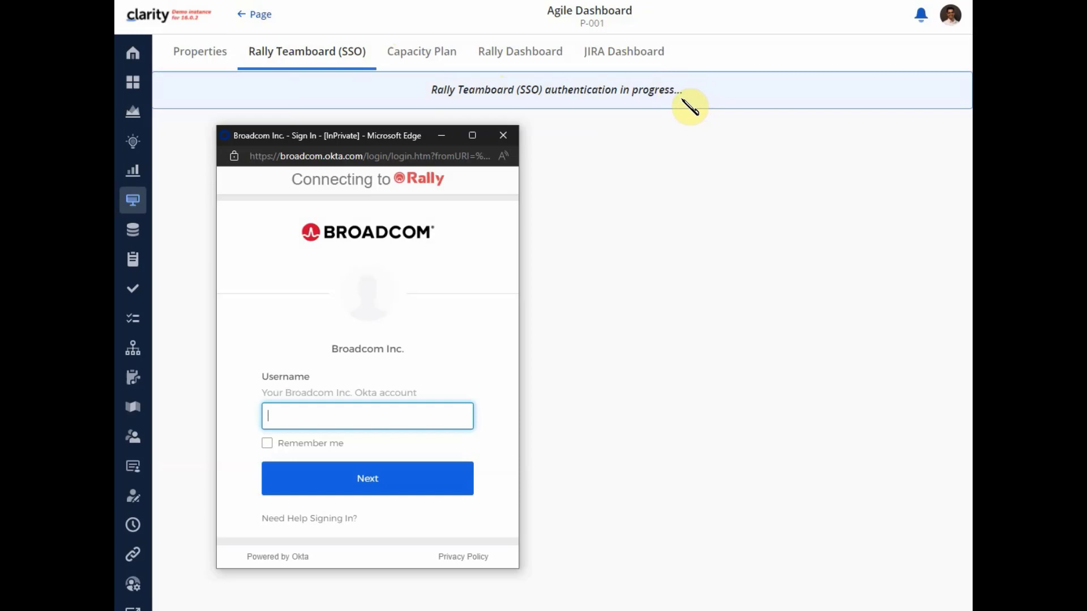
{"action": "left_click_drag", "start_coordinate": [375, 143], "coordinate": [476, 50]}
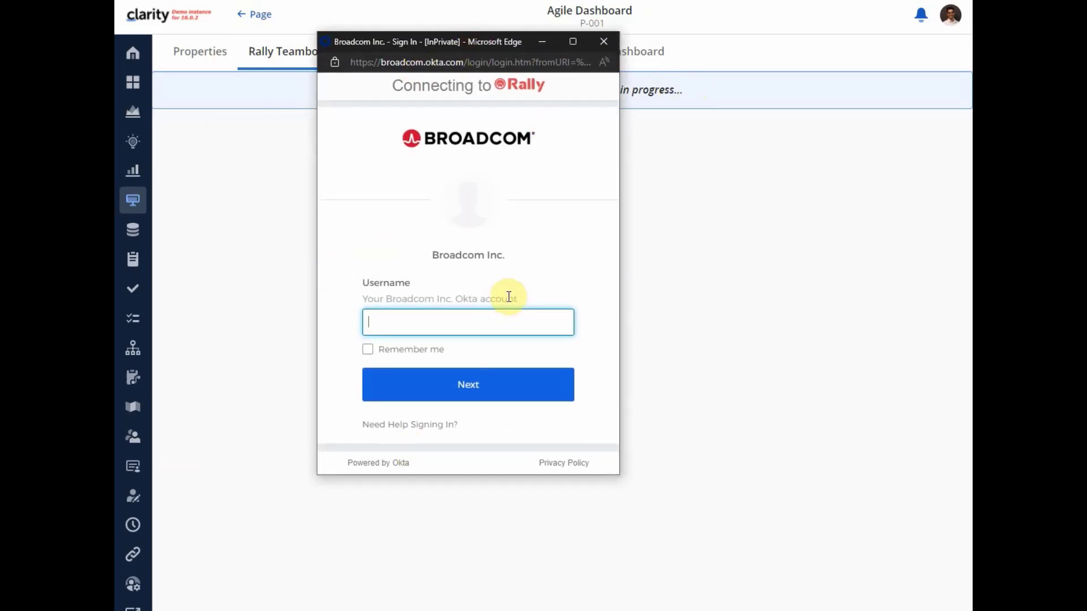
{"action": "left_click", "coordinate": [451, 325]}
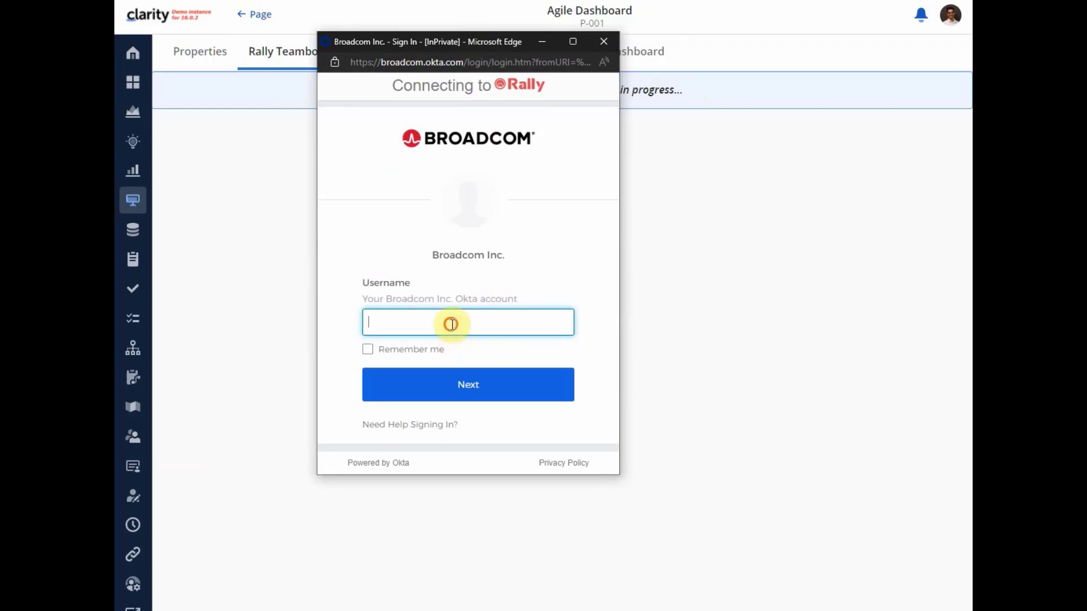
{"action": "type", "text": "****"}
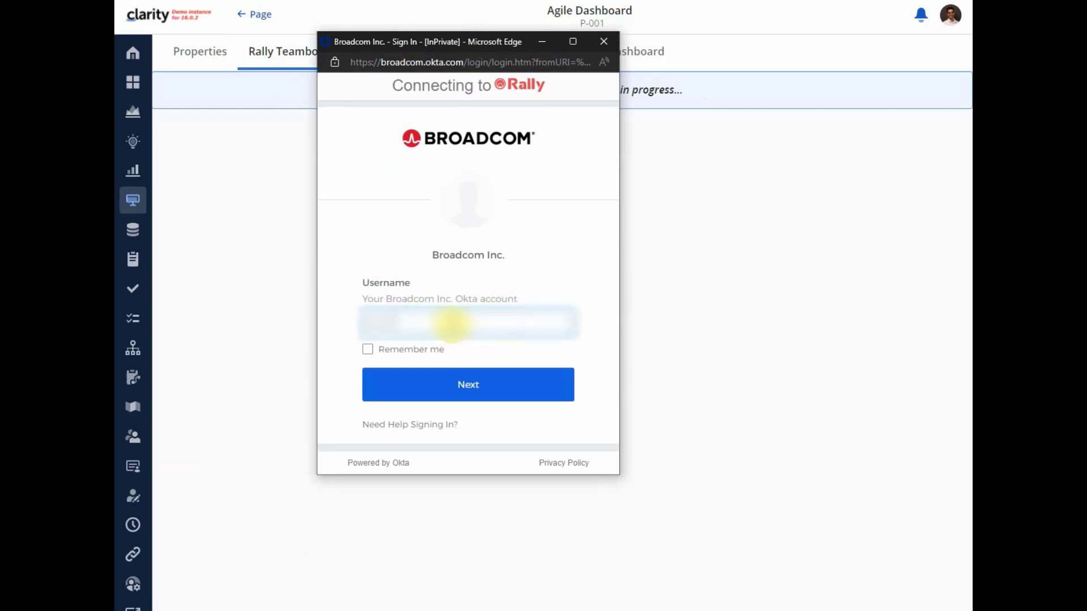
{"action": "type", "text": "***"}
{"action": "key", "text": "Return"}
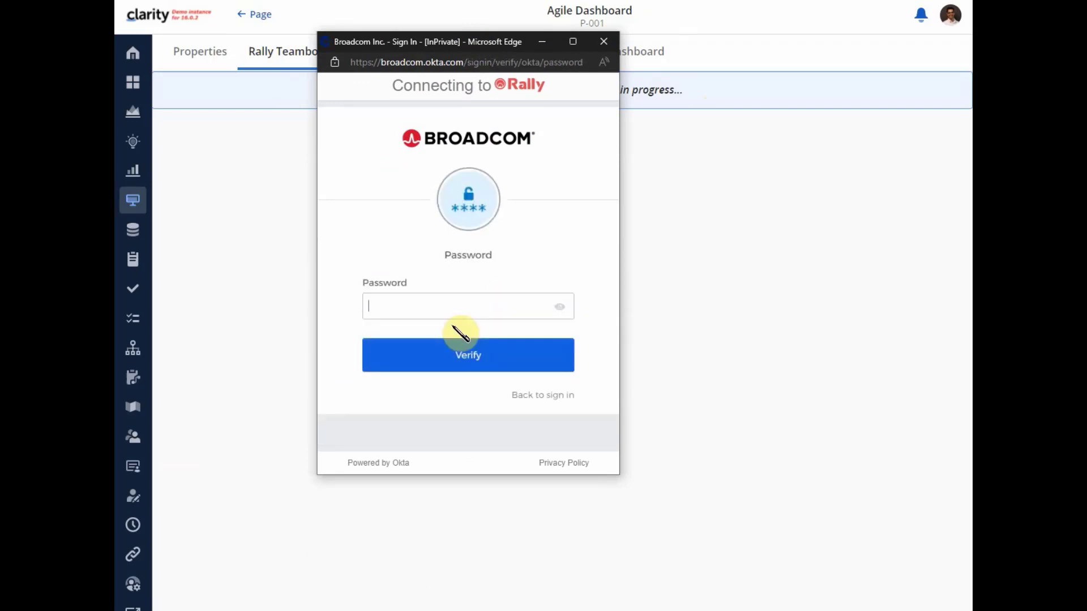
{"action": "type", "text": "***"}
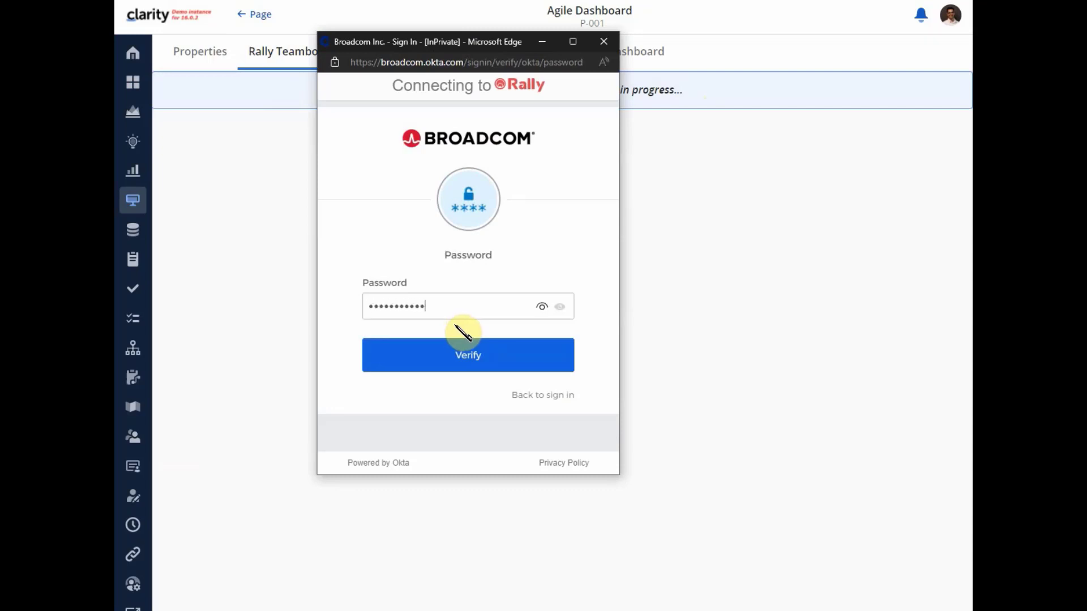
{"action": "left_click", "coordinate": [443, 363]}
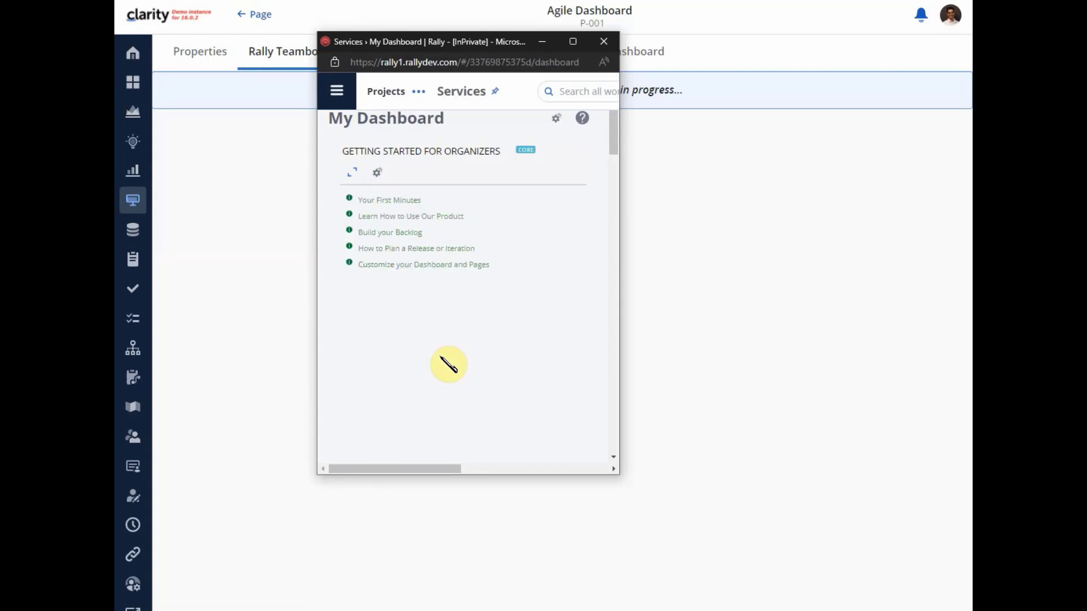
{"action": "left_click", "coordinate": [604, 42]}
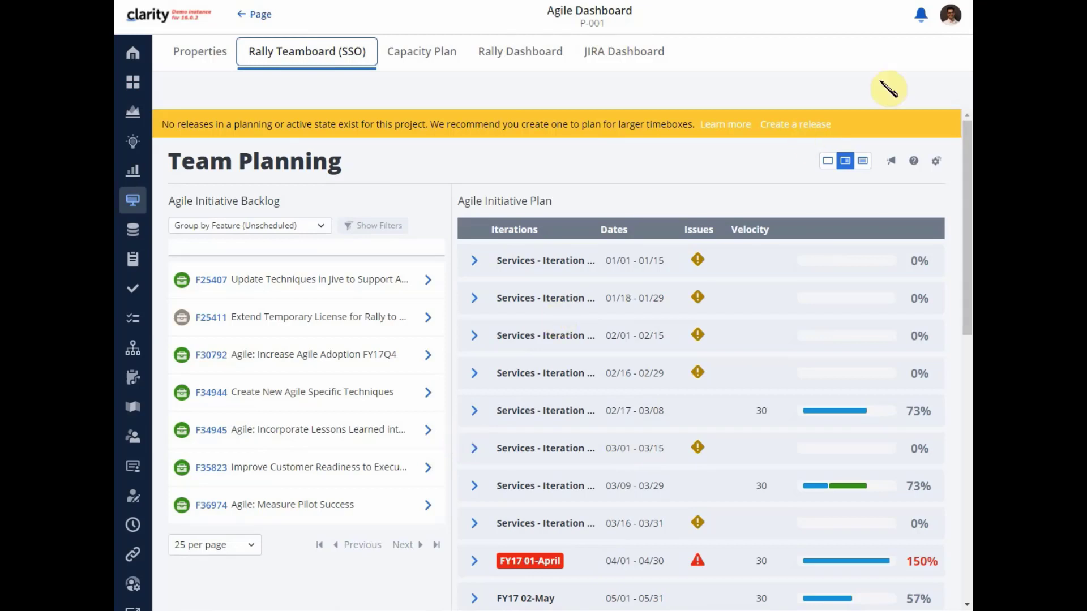
- Log out of this session and return to the Agile Dashboard page blueprint's modules
{"action": "left_click", "coordinate": [954, 25]}
{"action": "left_click", "coordinate": [839, 138]}
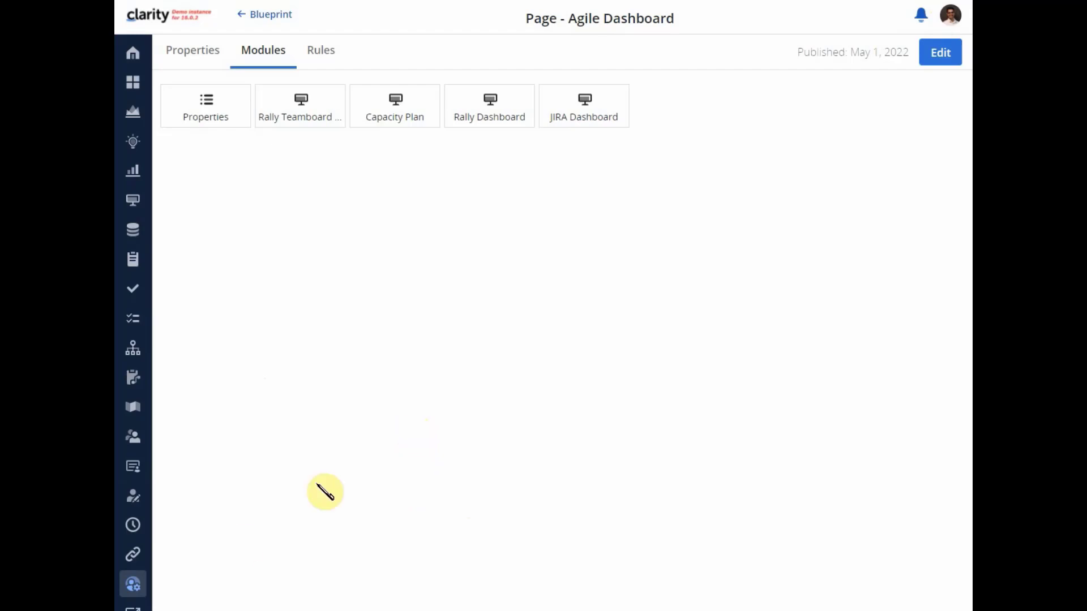
- Open the Project - Default blueprint from the administration blueprints list and put its rules into edit mode
{"action": "left_click", "coordinate": [147, 583]}
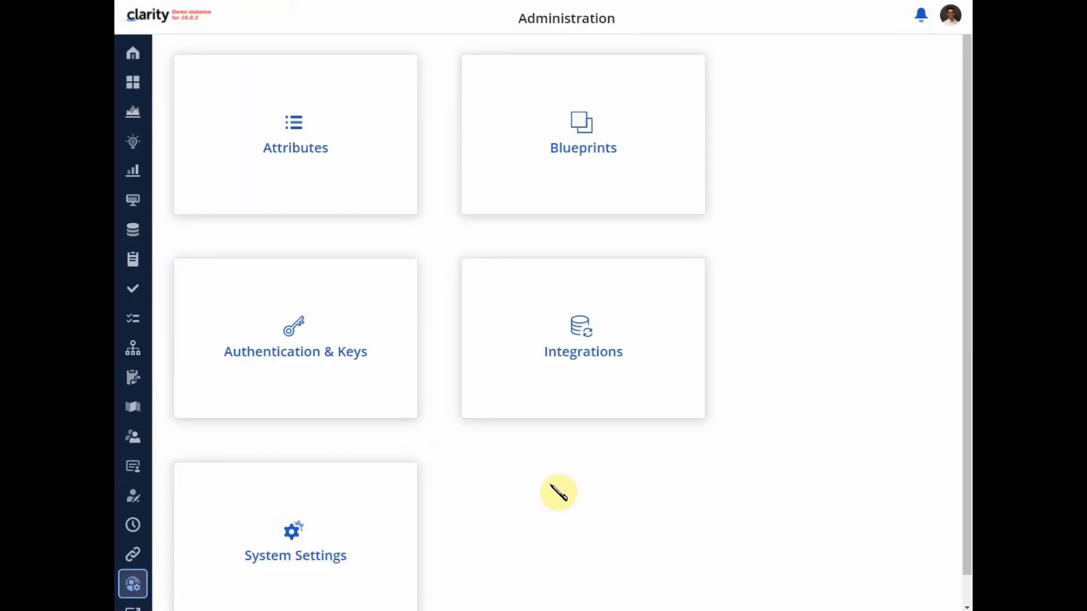
{"action": "left_click", "coordinate": [581, 161]}
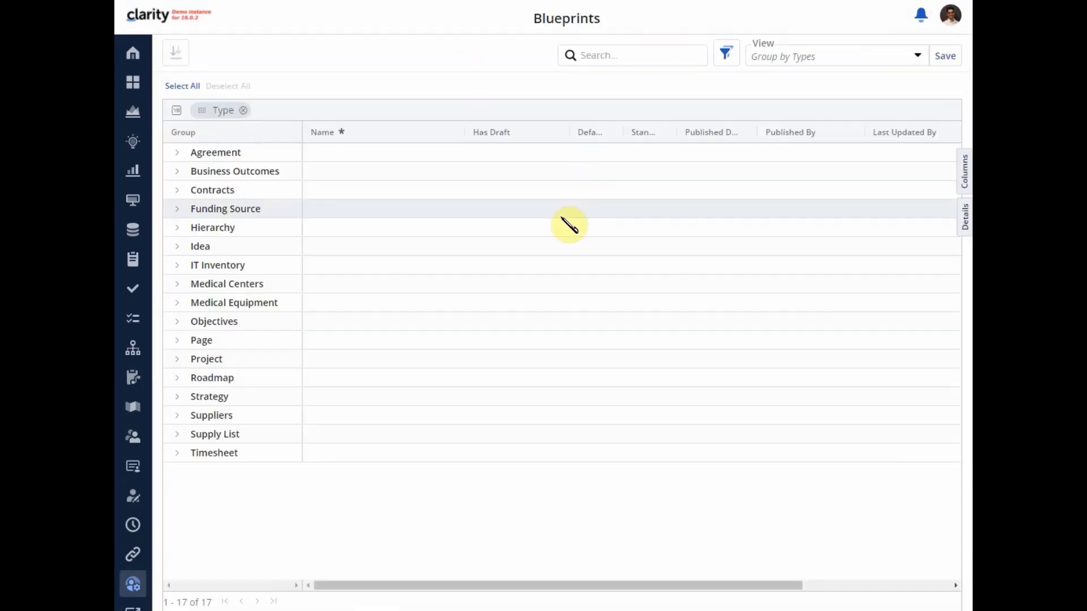
{"action": "left_click", "coordinate": [187, 363]}
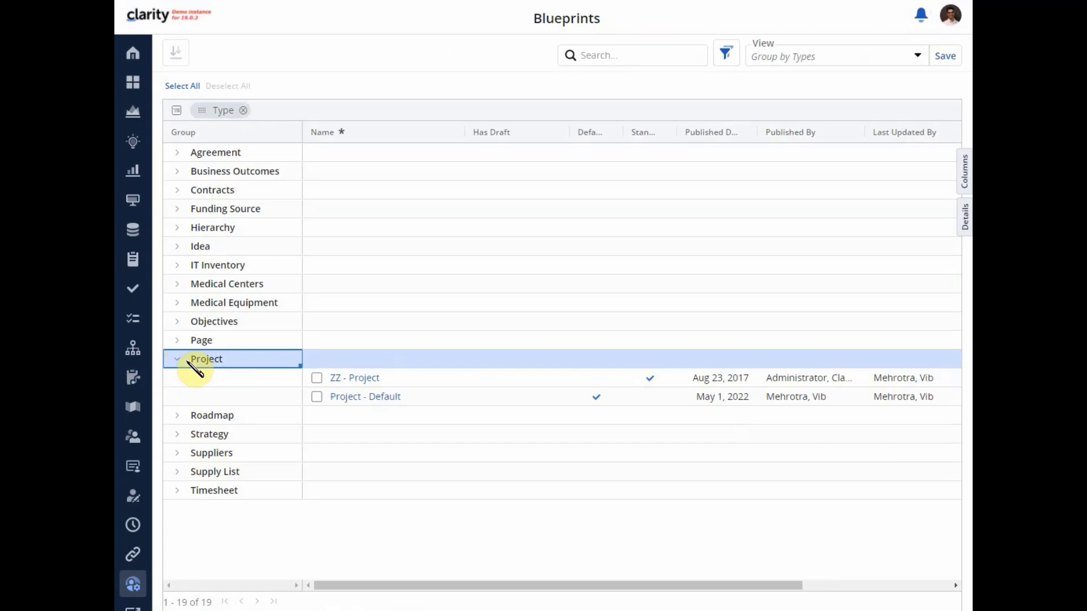
{"action": "left_click", "coordinate": [356, 399]}
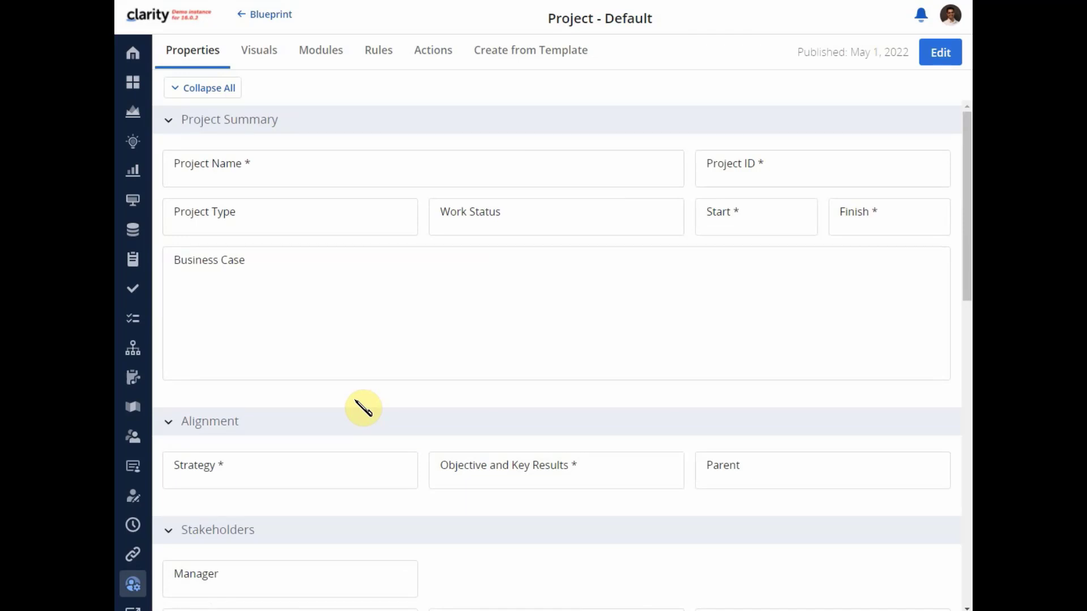
{"action": "left_click", "coordinate": [379, 52]}
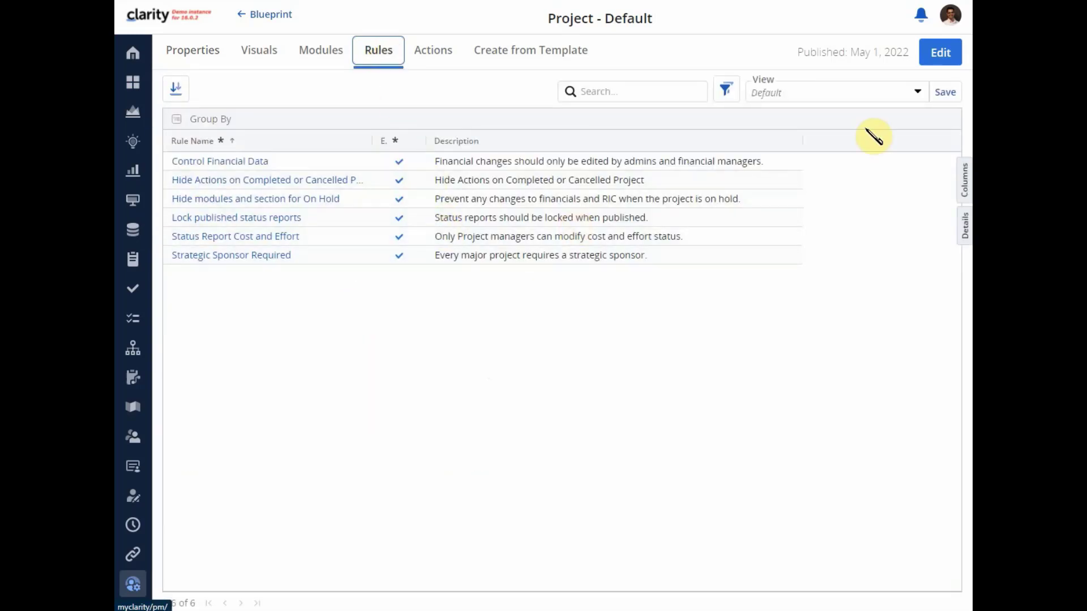
{"action": "left_click", "coordinate": [940, 54]}
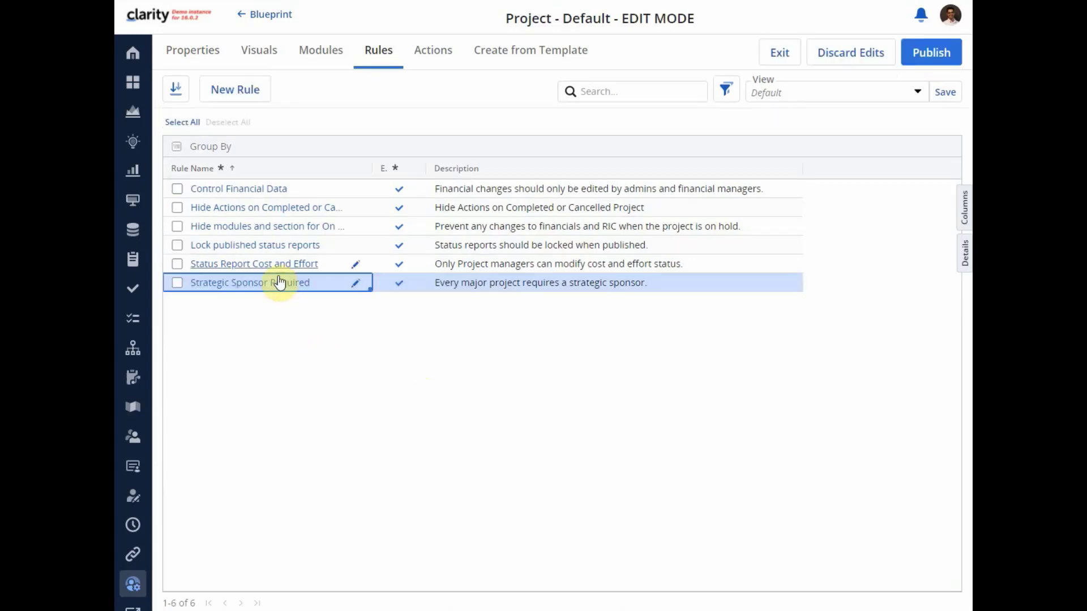
- Review the conditions and actions of the Status Report Cost and Effort and Lock published status reports rules without changing them
{"action": "left_click", "coordinate": [241, 265]}
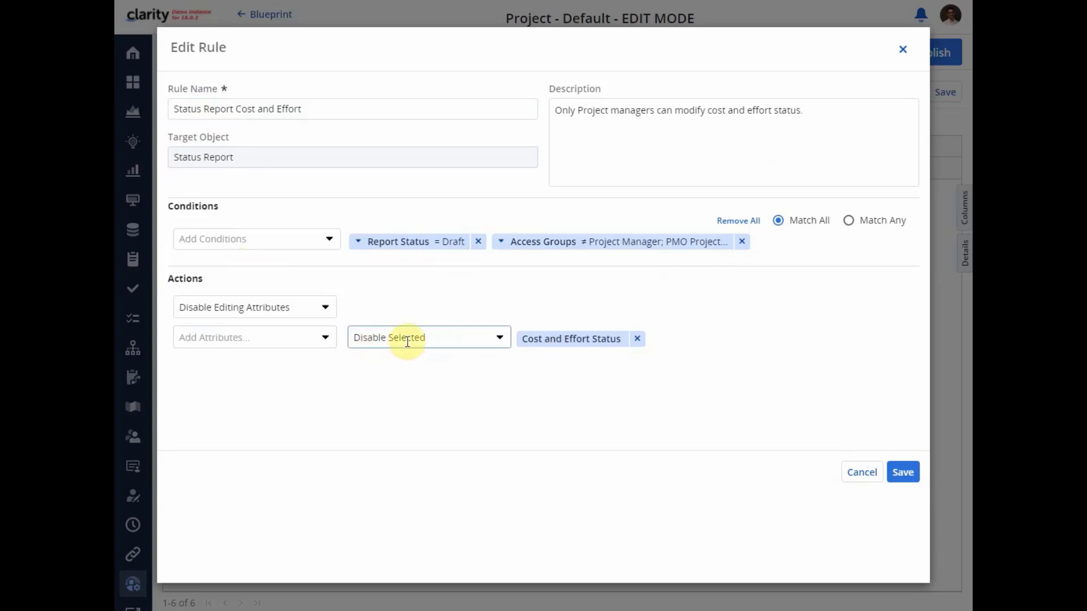
{"action": "left_click", "coordinate": [849, 478]}
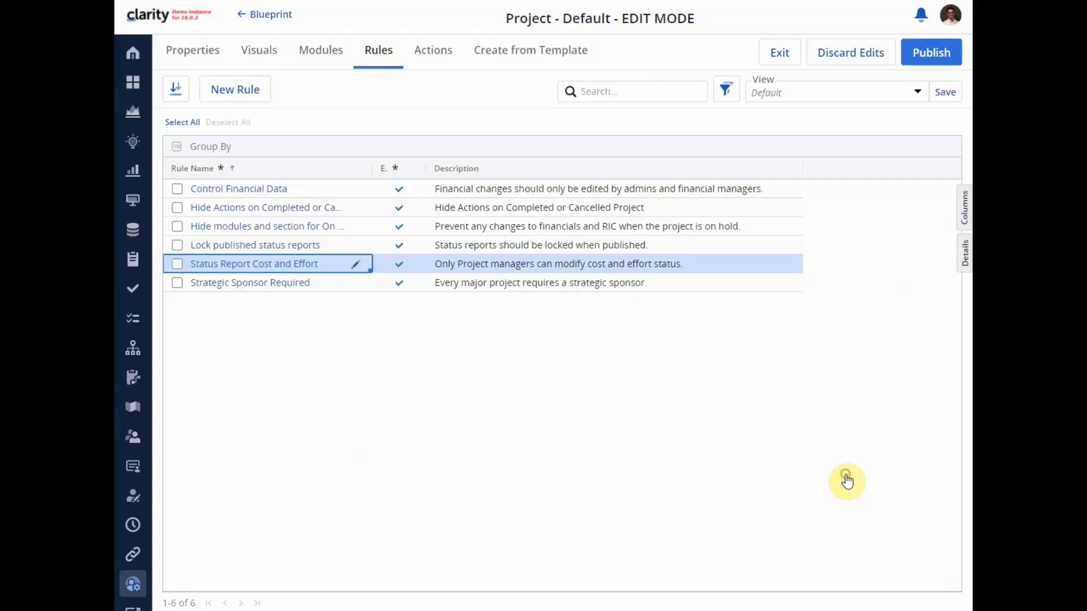
{"action": "left_click", "coordinate": [235, 248]}
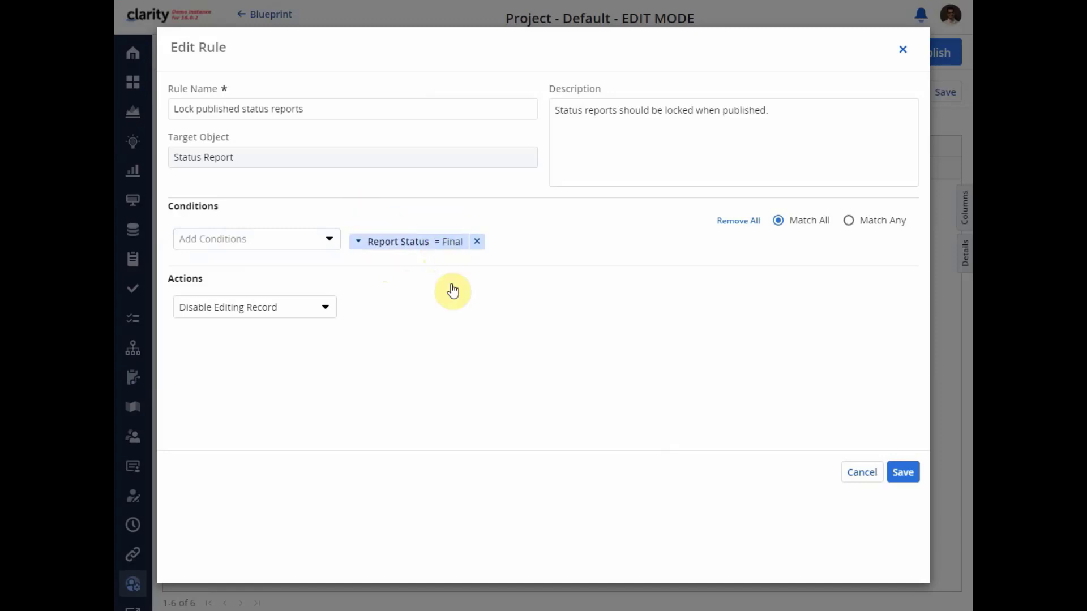
{"action": "left_click", "coordinate": [861, 476]}
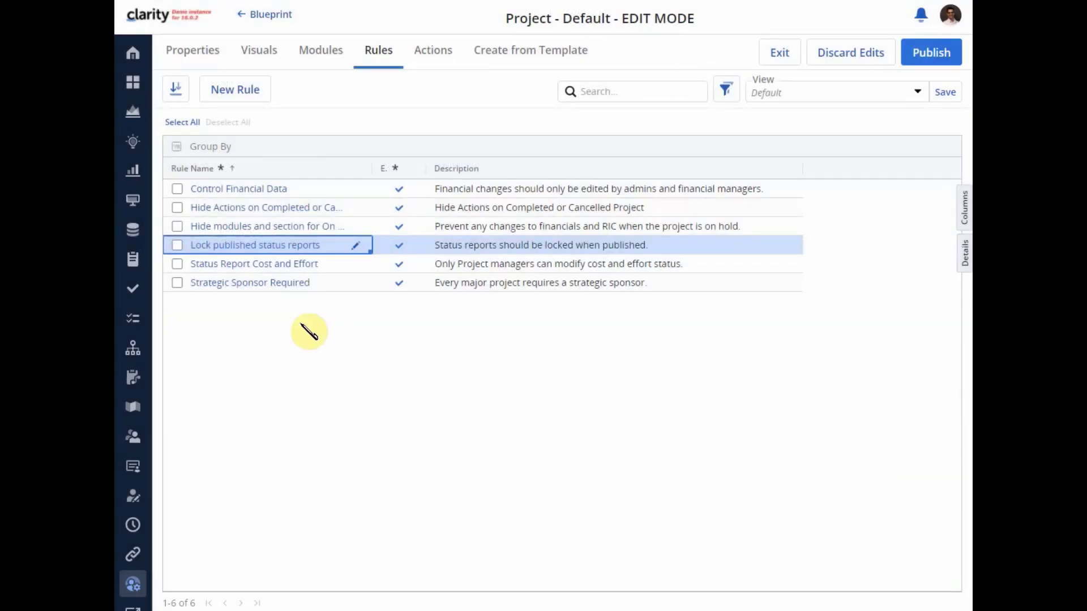
- Review the Control Financial Data rule's target object, conditions and actions, and close it without saving
{"action": "left_click", "coordinate": [246, 192]}
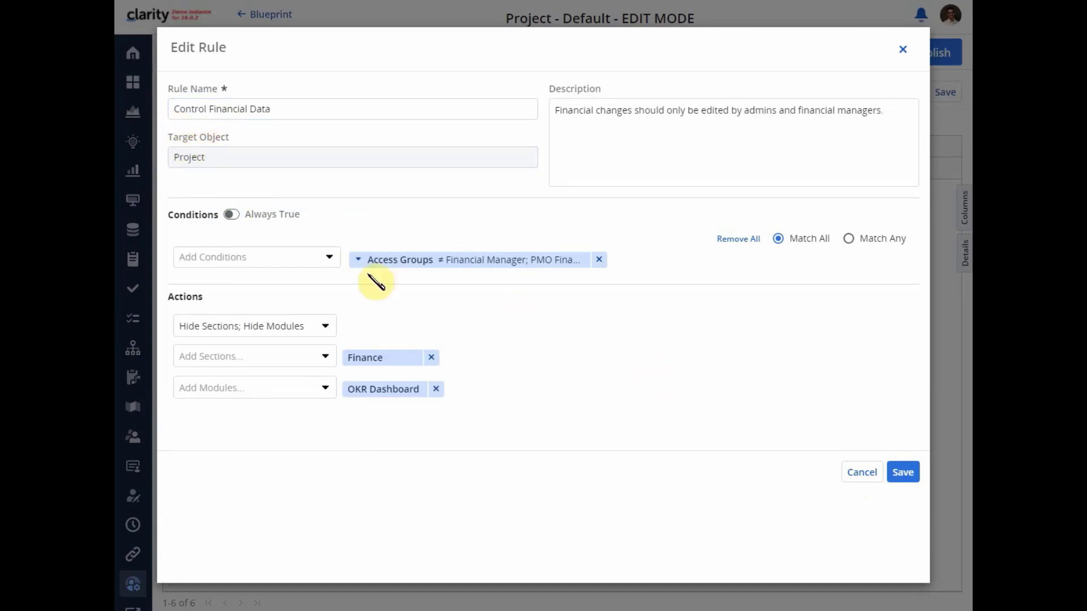
{"action": "double_click", "coordinate": [191, 155]}
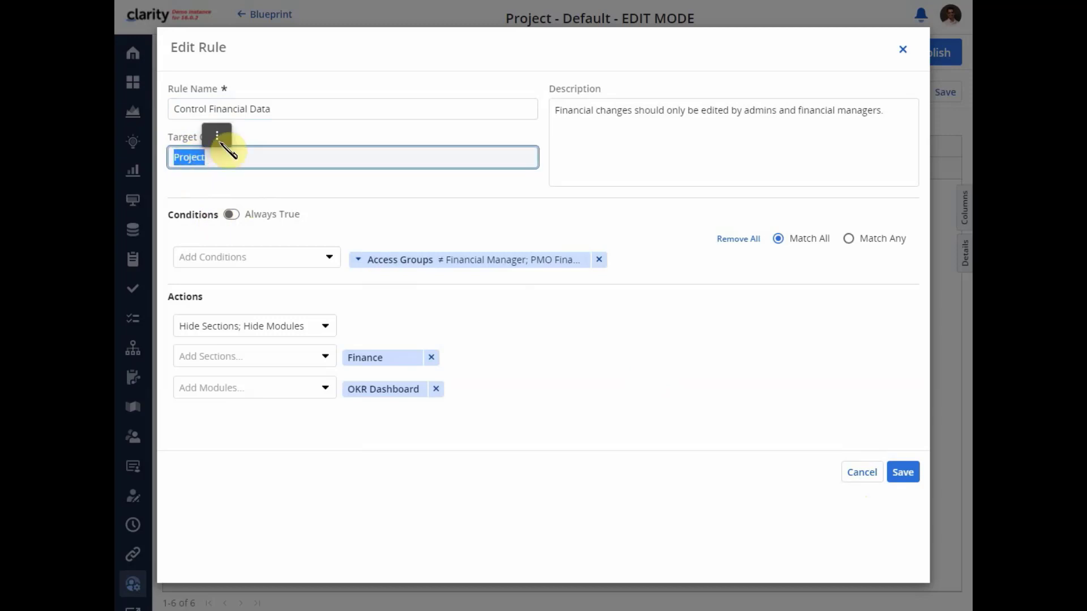
{"action": "left_click", "coordinate": [355, 134]}
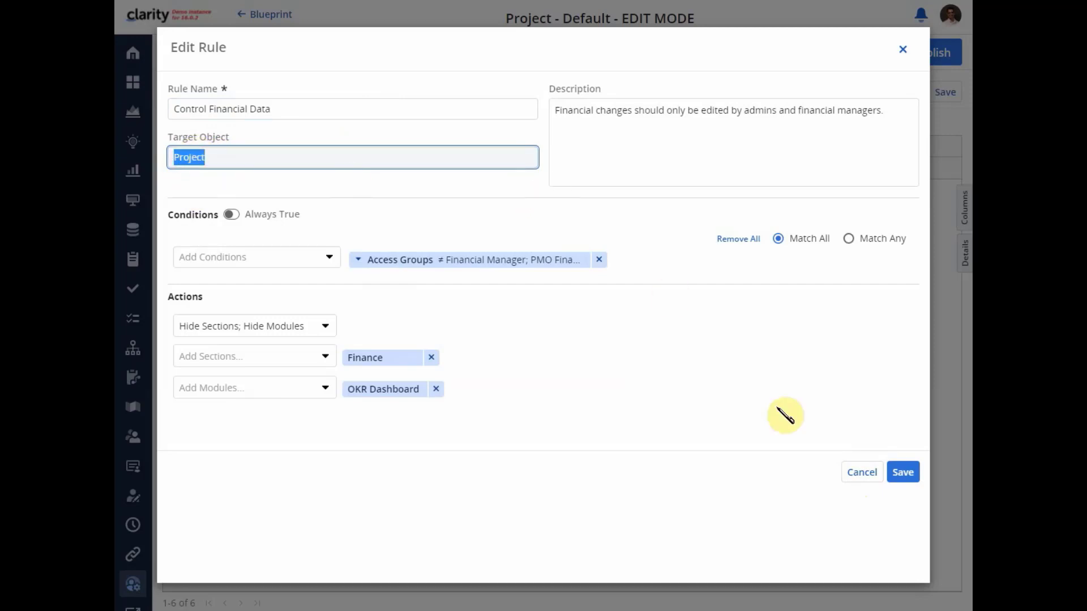
{"action": "left_click", "coordinate": [862, 472]}
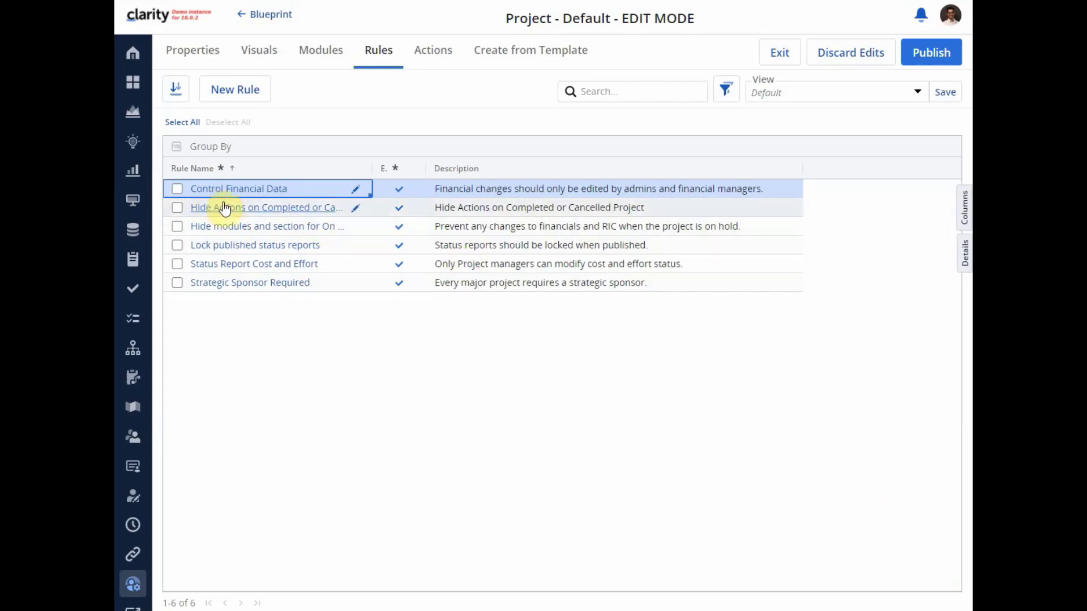
- Examine the condition and action options for a new rule targeting Status Report, and cancel the rule
{"action": "left_click", "coordinate": [247, 94]}
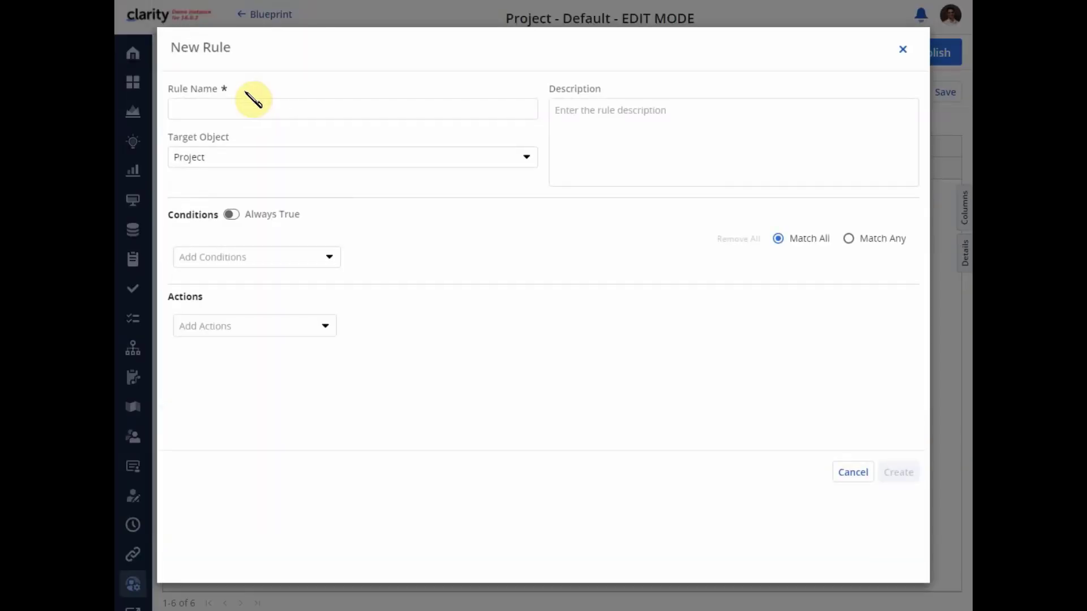
{"action": "left_click", "coordinate": [189, 103]}
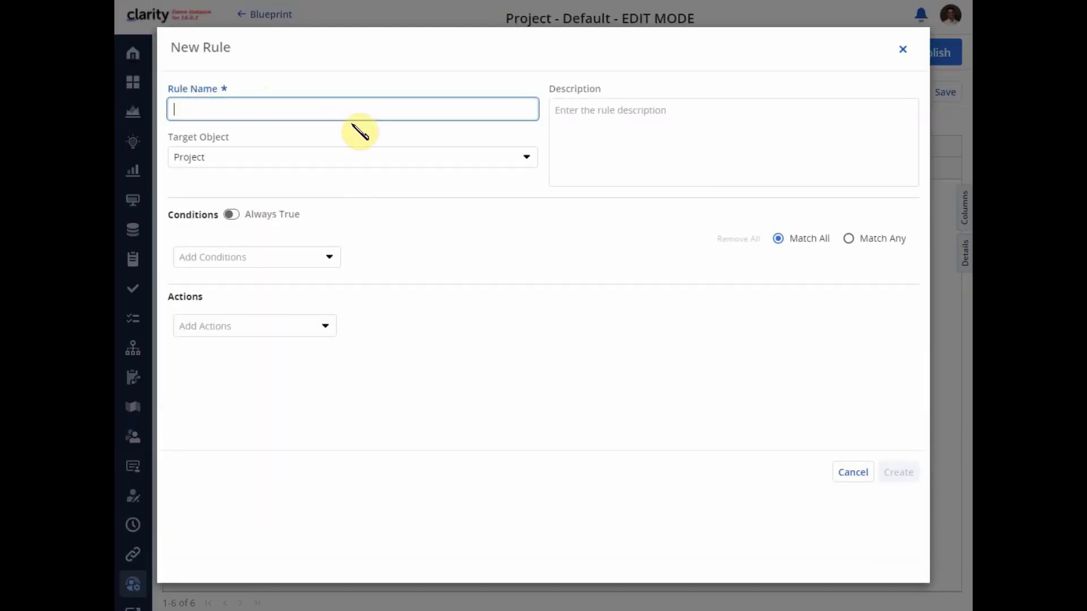
{"action": "left_click", "coordinate": [526, 161]}
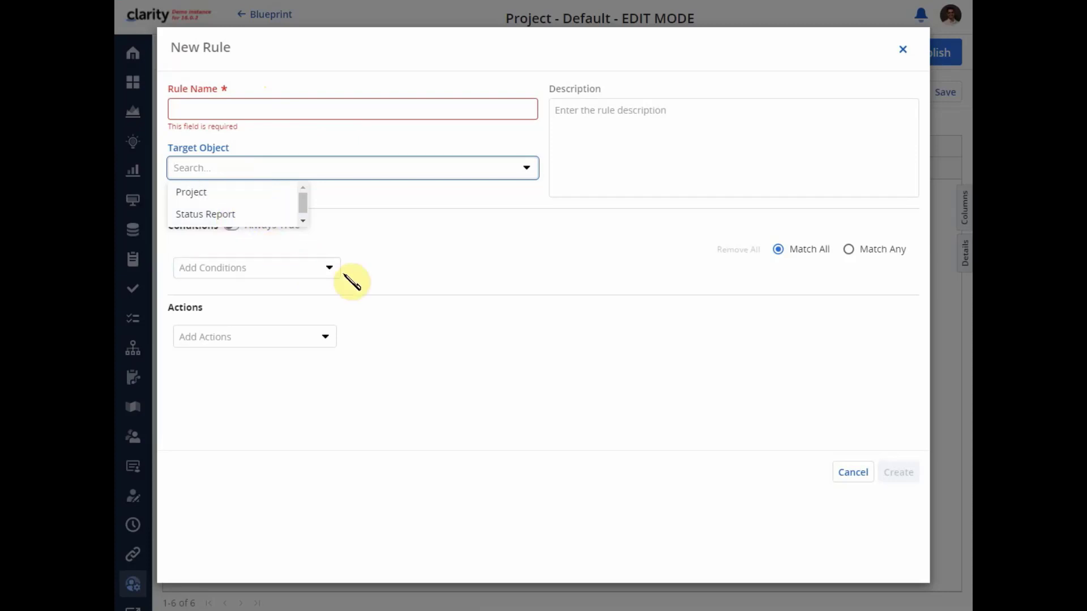
{"action": "left_click", "coordinate": [226, 216]}
{"action": "left_click", "coordinate": [329, 253]}
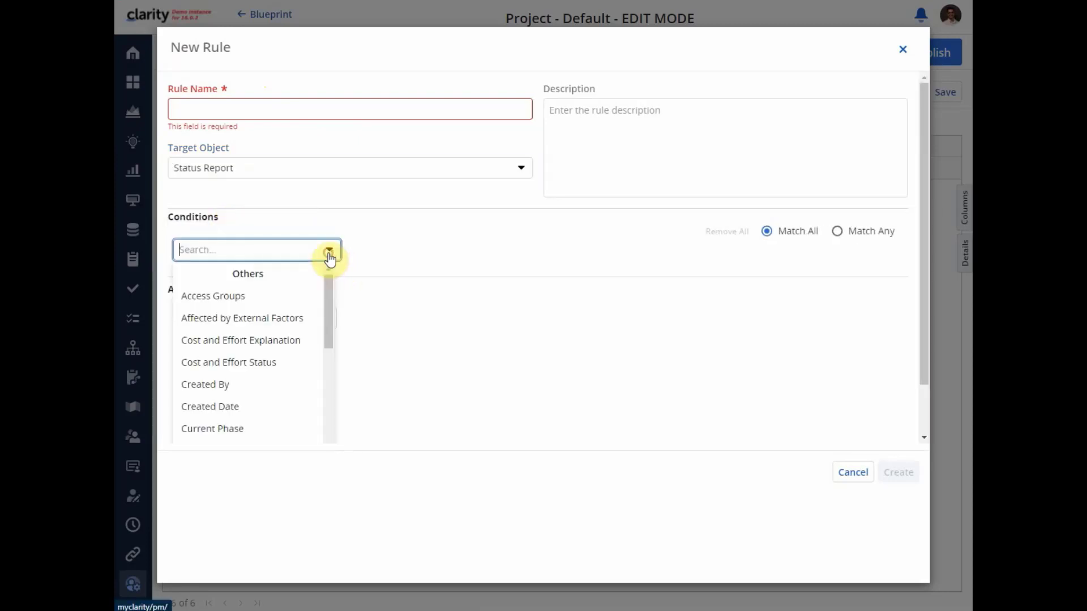
{"action": "left_click", "coordinate": [436, 292]}
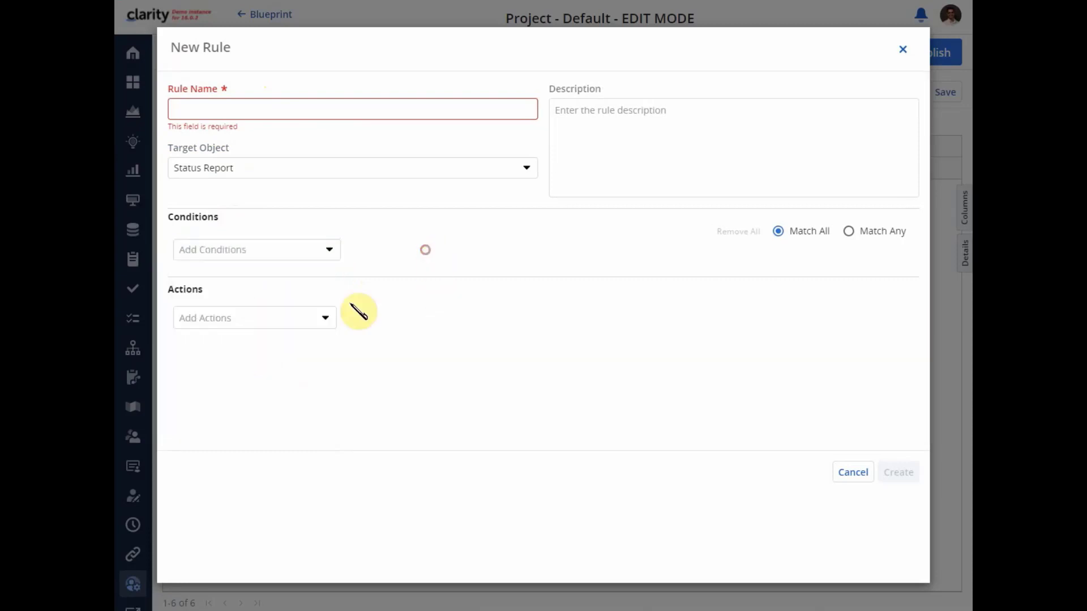
{"action": "left_click", "coordinate": [325, 320]}
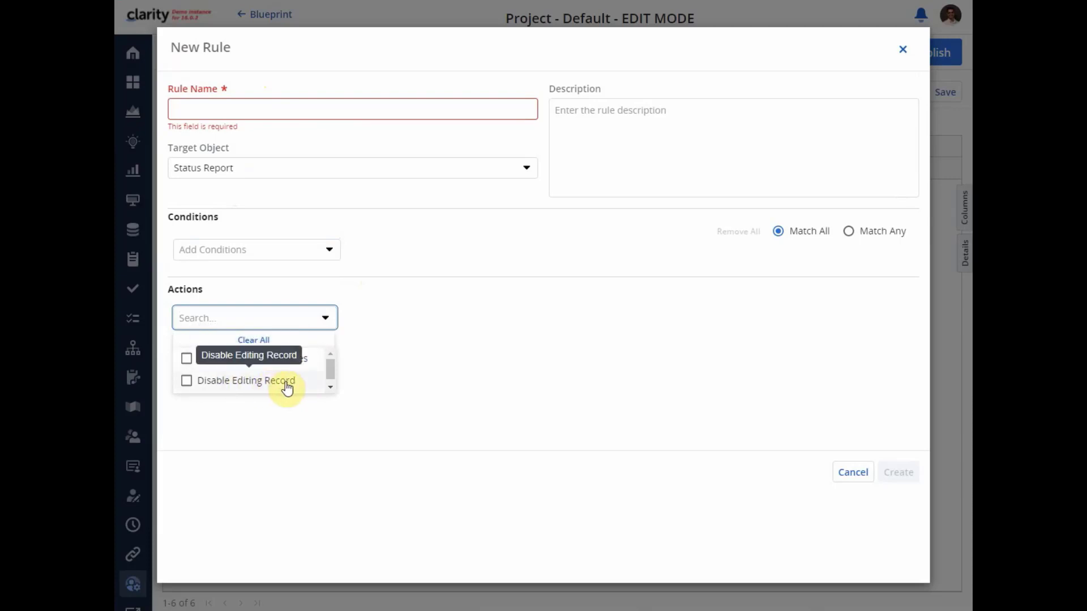
{"action": "left_click", "coordinate": [477, 359]}
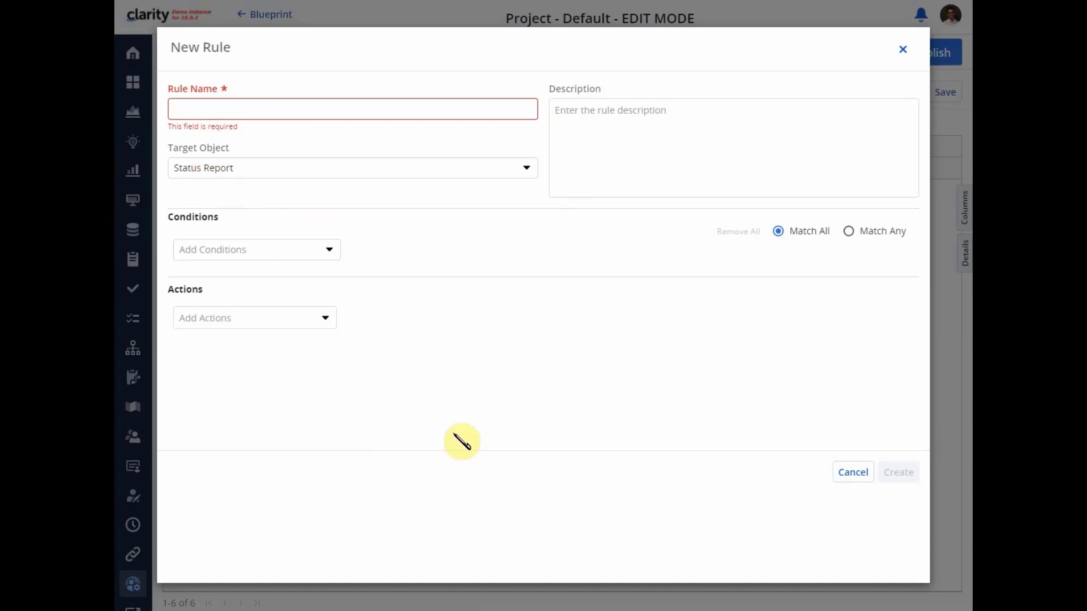
{"action": "left_click", "coordinate": [852, 473]}
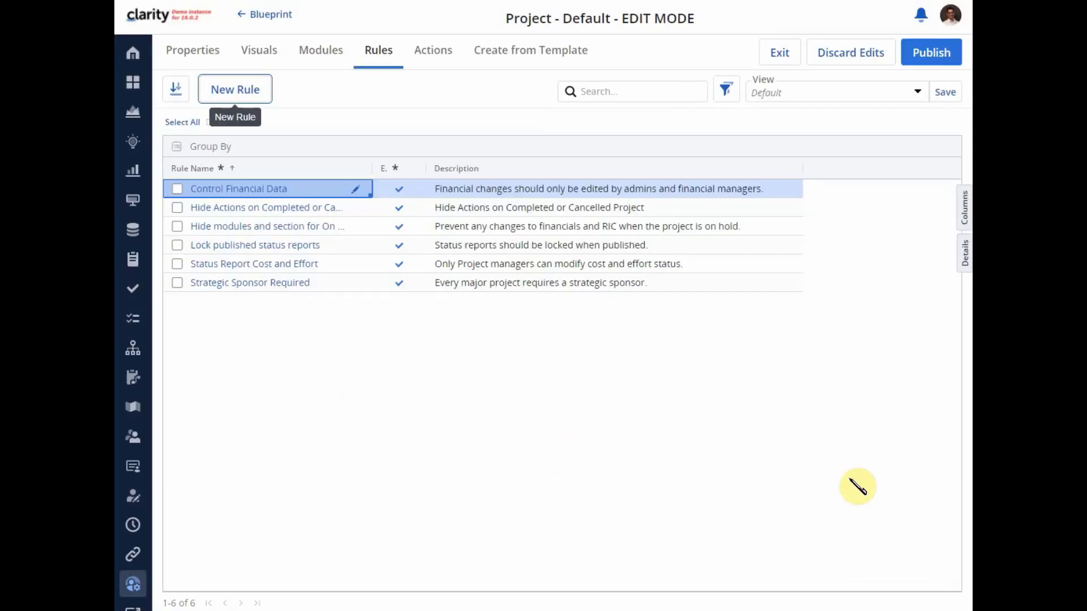
- Publish the Project - Default blueprint and open the rules of the Idea - High Priority blueprint
{"action": "left_click", "coordinate": [924, 54]}
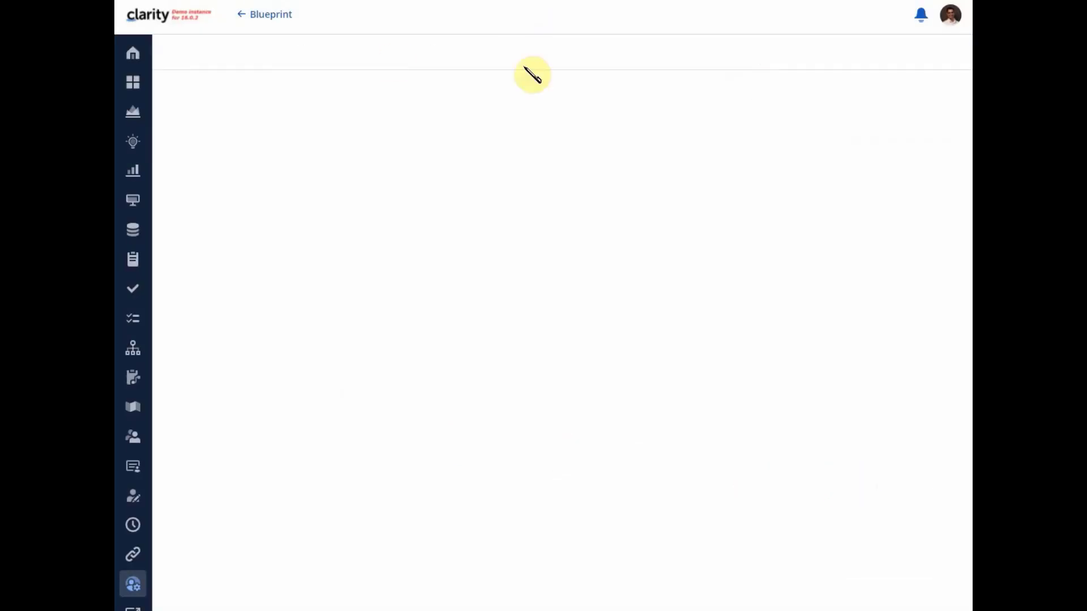
{"action": "left_click", "coordinate": [275, 20]}
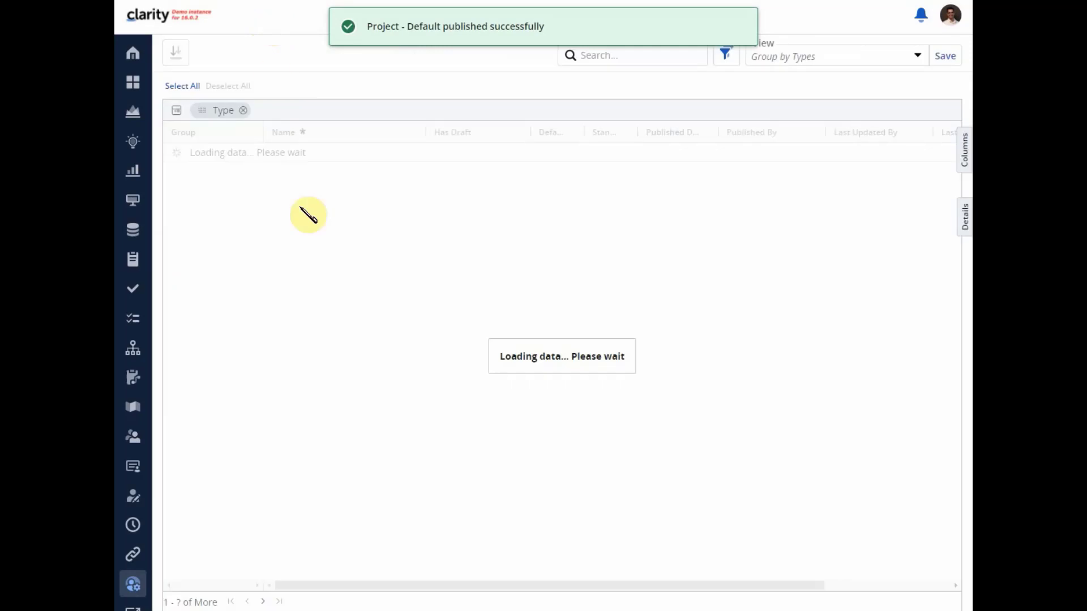
{"action": "left_click", "coordinate": [177, 246]}
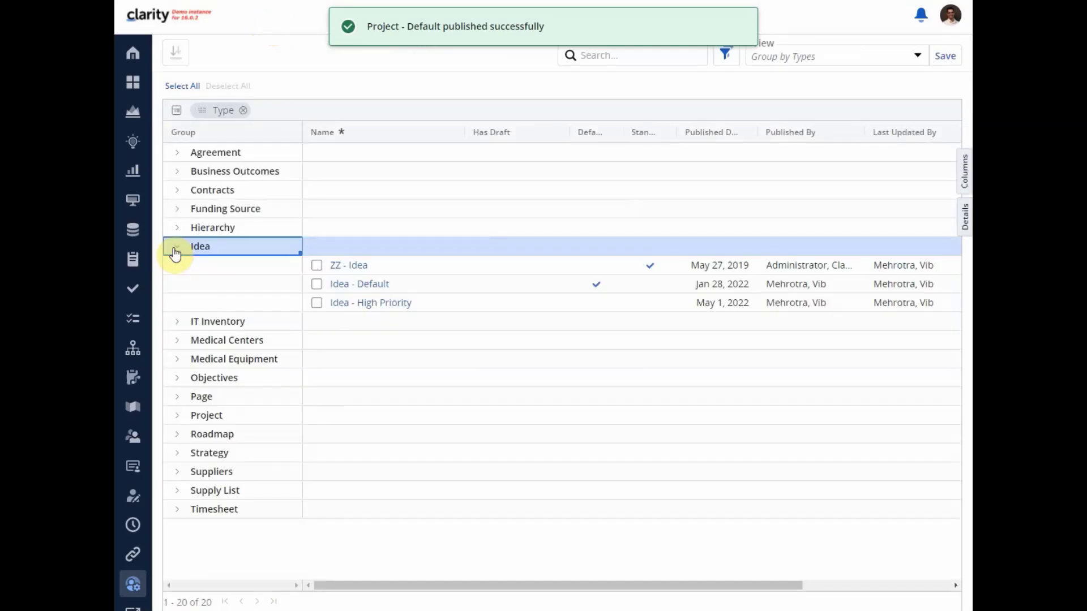
{"action": "left_click", "coordinate": [378, 309]}
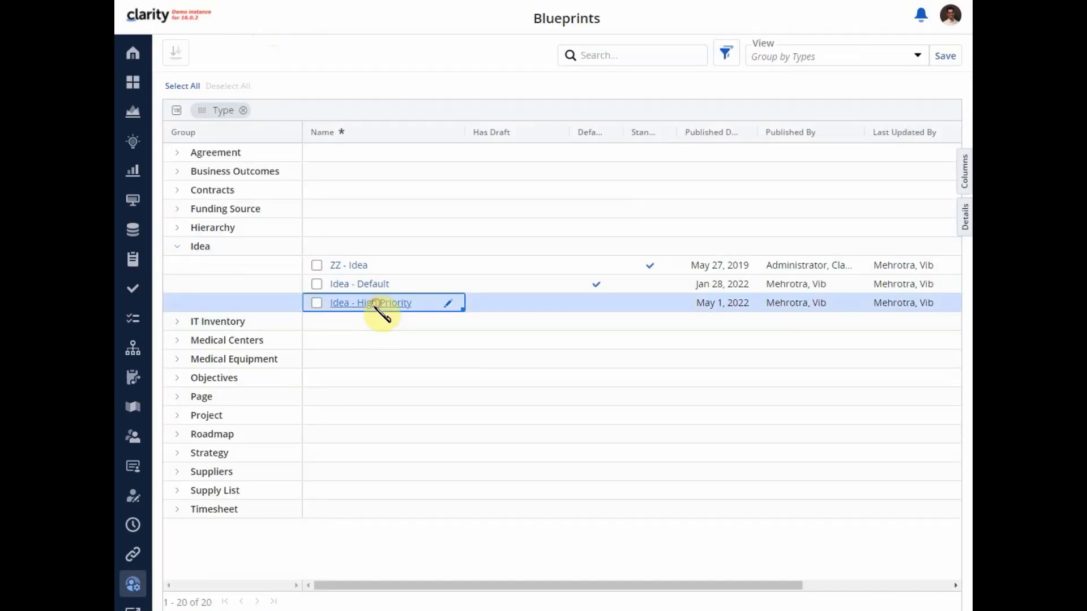
{"action": "left_click", "coordinate": [321, 57]}
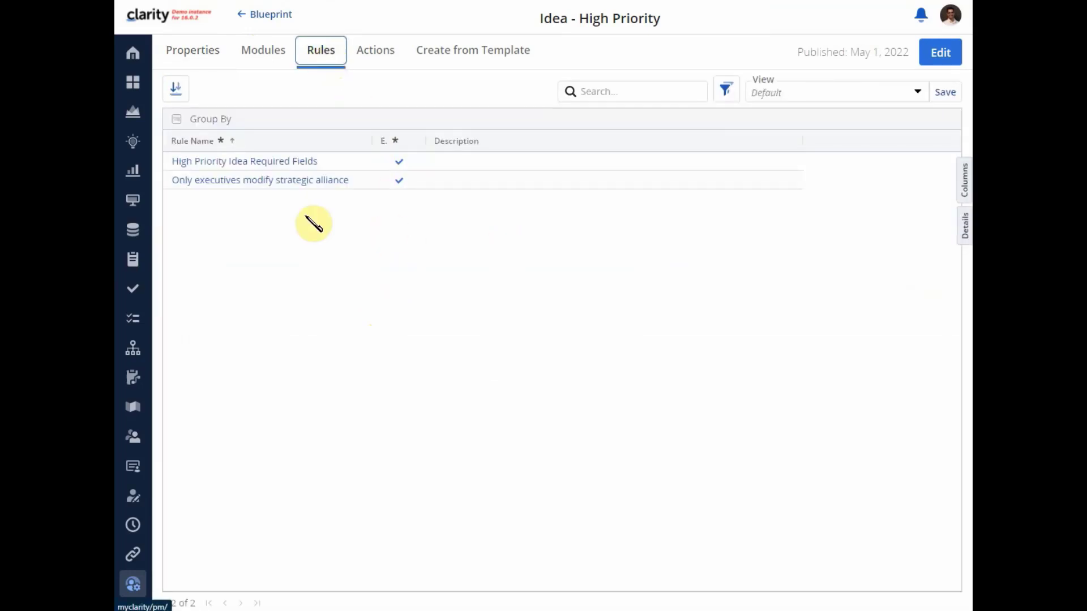
- Review the rule Only executives modify strategic alliance, and leave the blueprints for the Personal page
{"action": "left_click", "coordinate": [253, 182]}
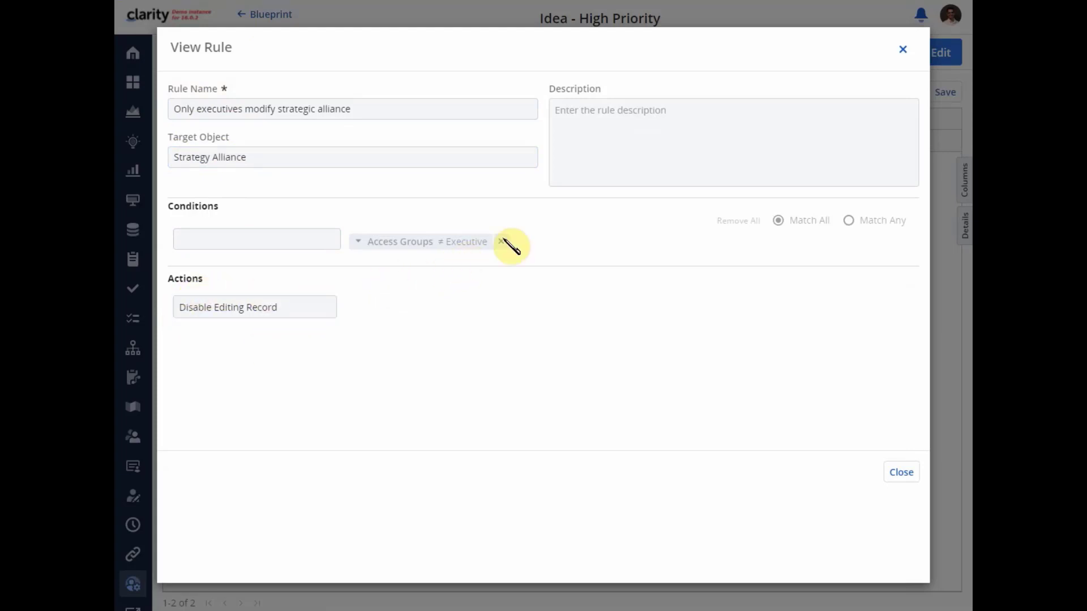
{"action": "left_click", "coordinate": [902, 472]}
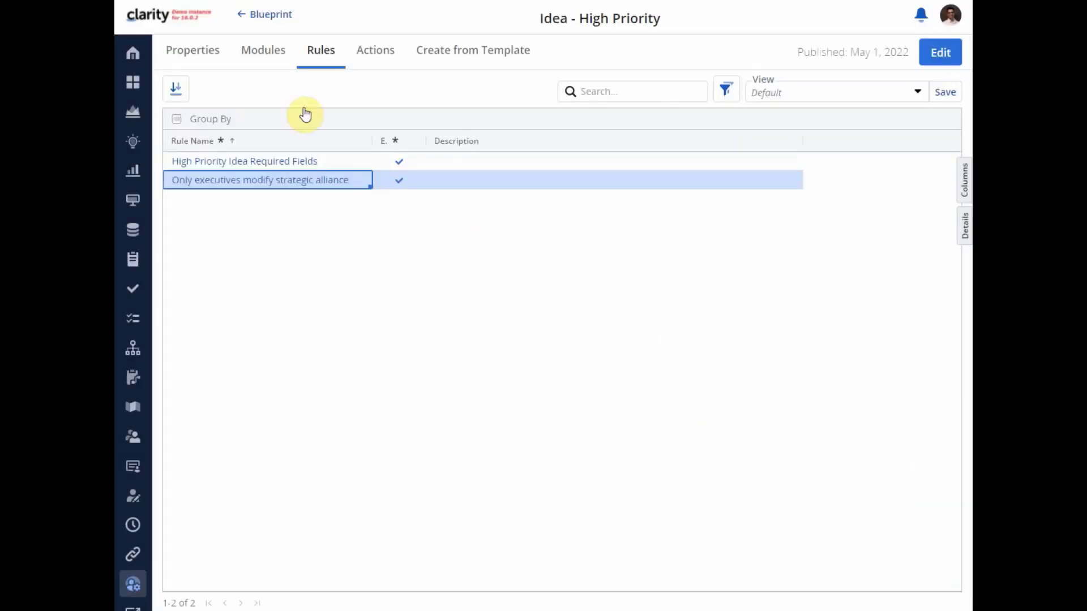
{"action": "left_click", "coordinate": [283, 15]}
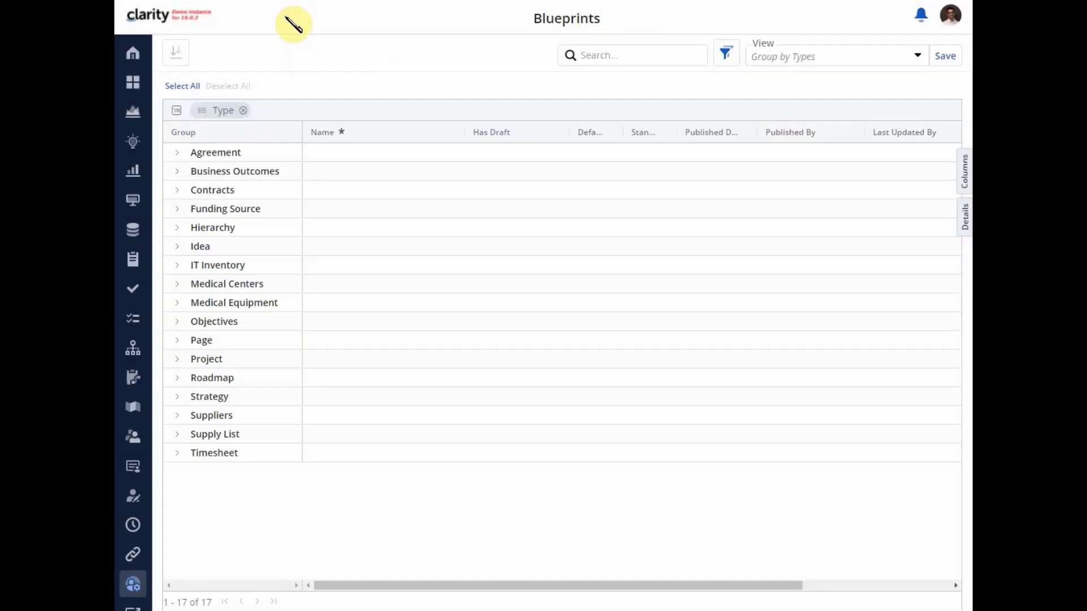
{"action": "left_click", "coordinate": [134, 53]}
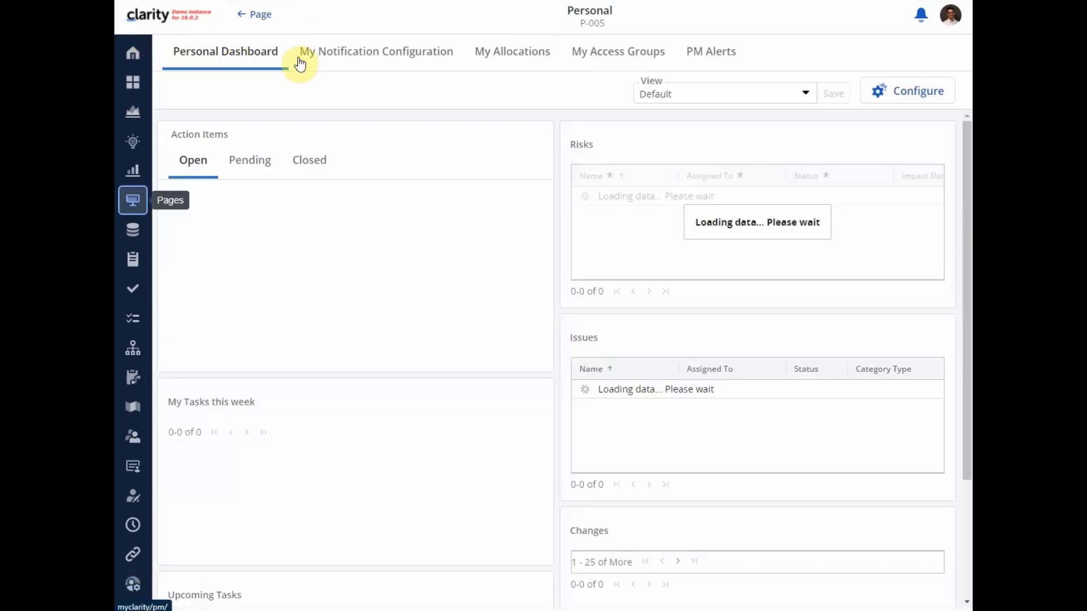